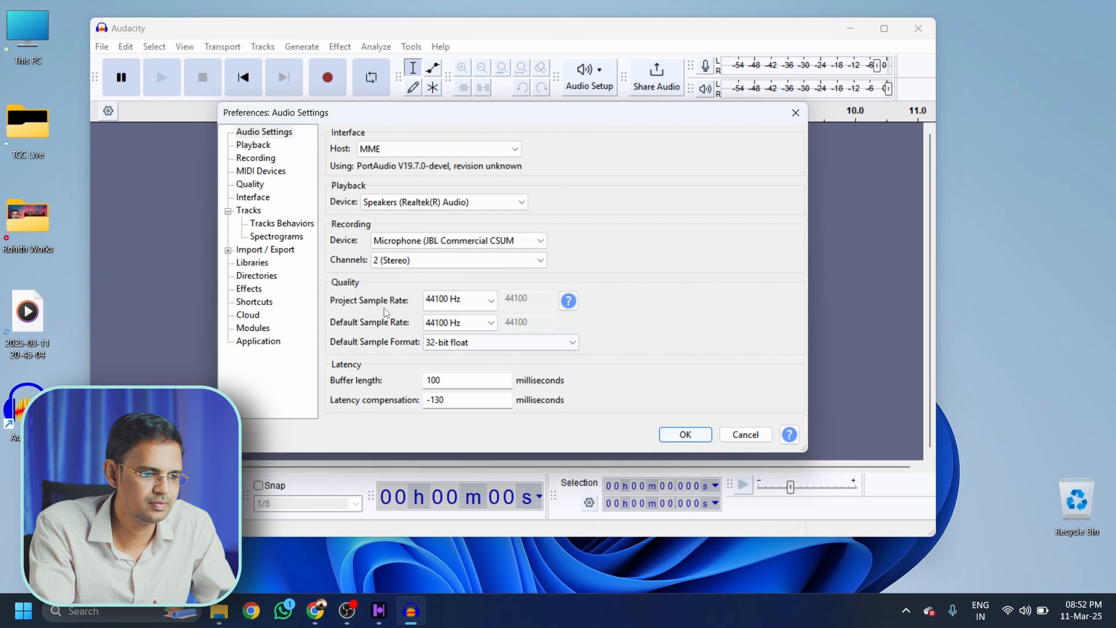
- Set the project and default sample rates to 48000 Hz and the default sample format to 24-bit
{"action": "left_click", "coordinate": [491, 302]}
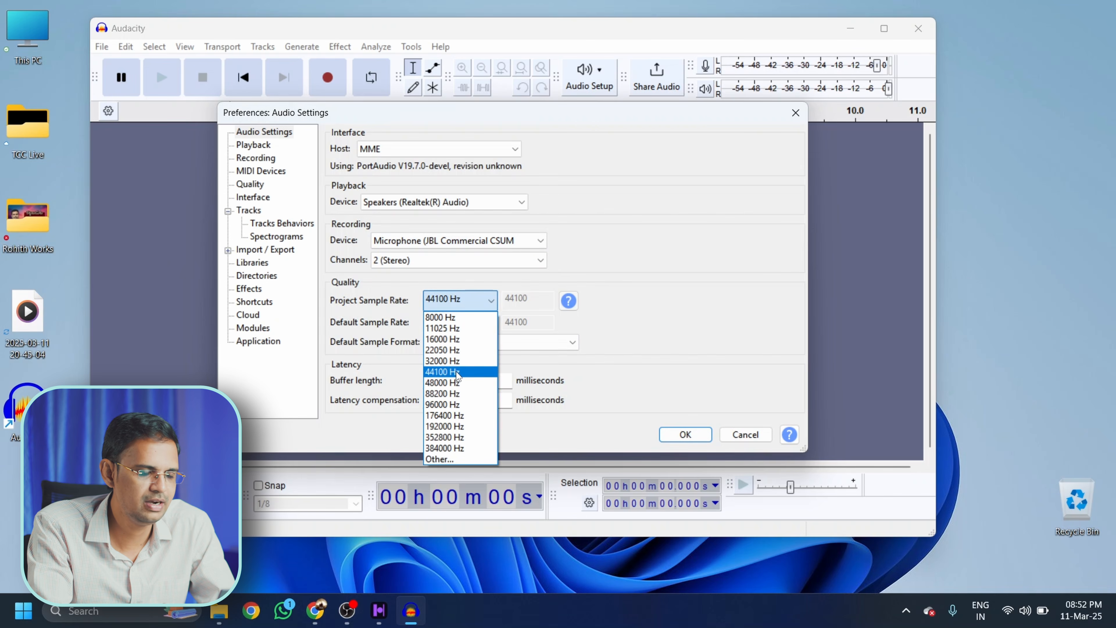
{"action": "left_click", "coordinate": [453, 382]}
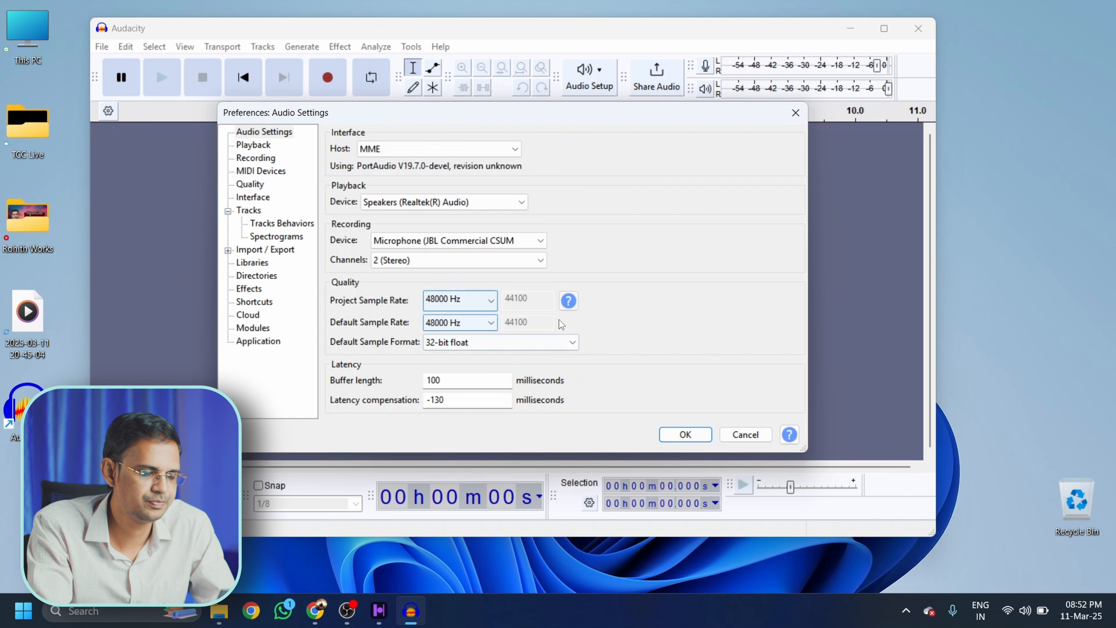
{"action": "left_click", "coordinate": [503, 344]}
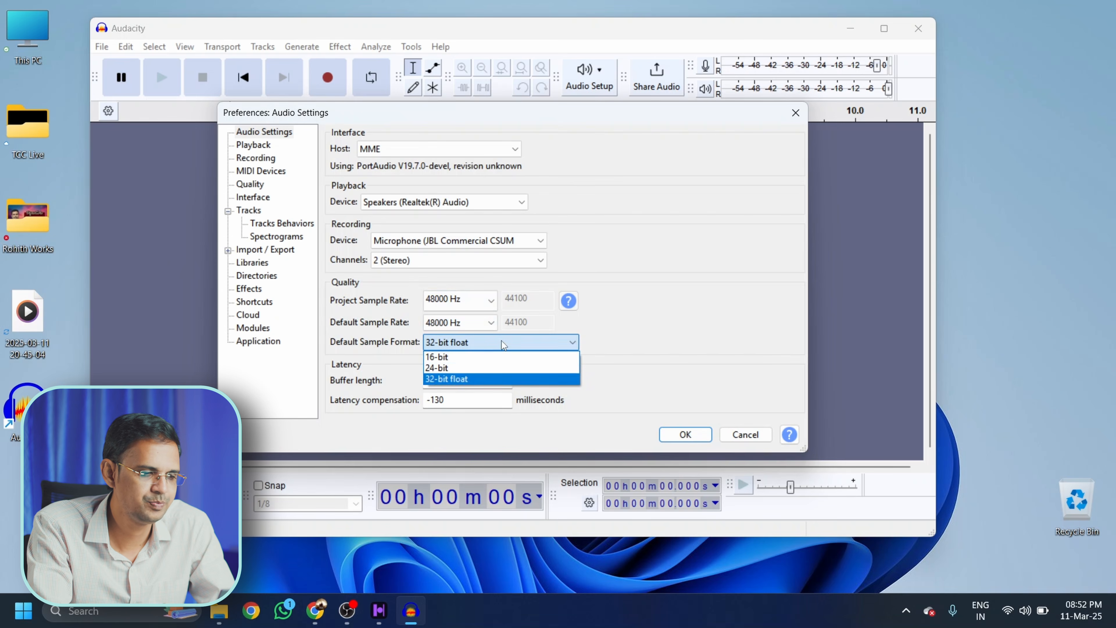
{"action": "left_click", "coordinate": [483, 370]}
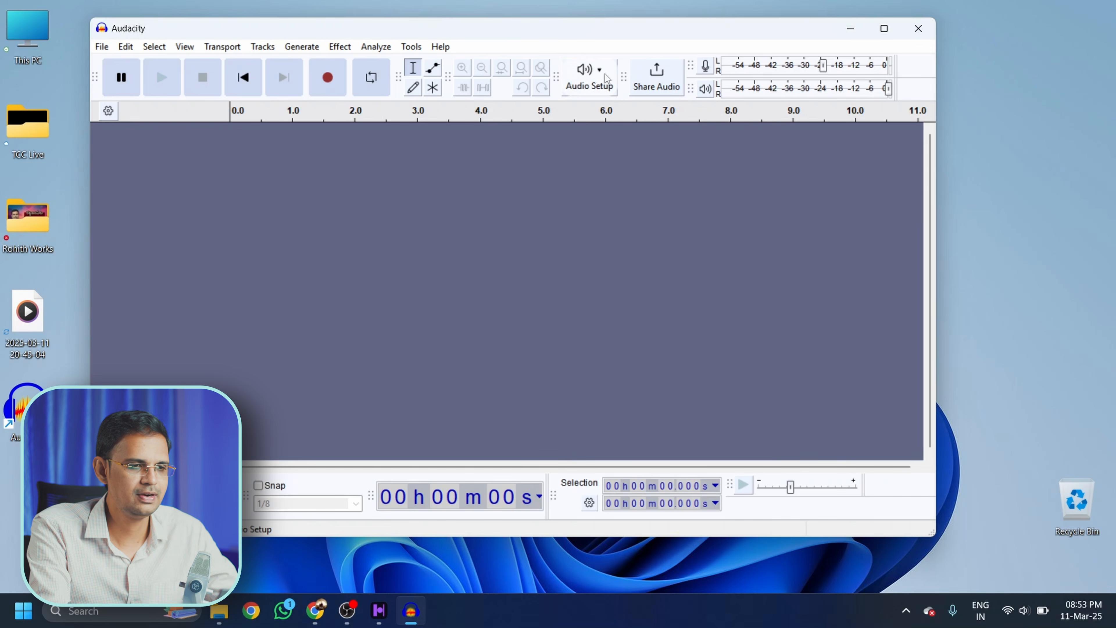
- Review the recording device choices and the audio preferences, and accept the preferences
{"action": "left_click", "coordinate": [606, 78]}
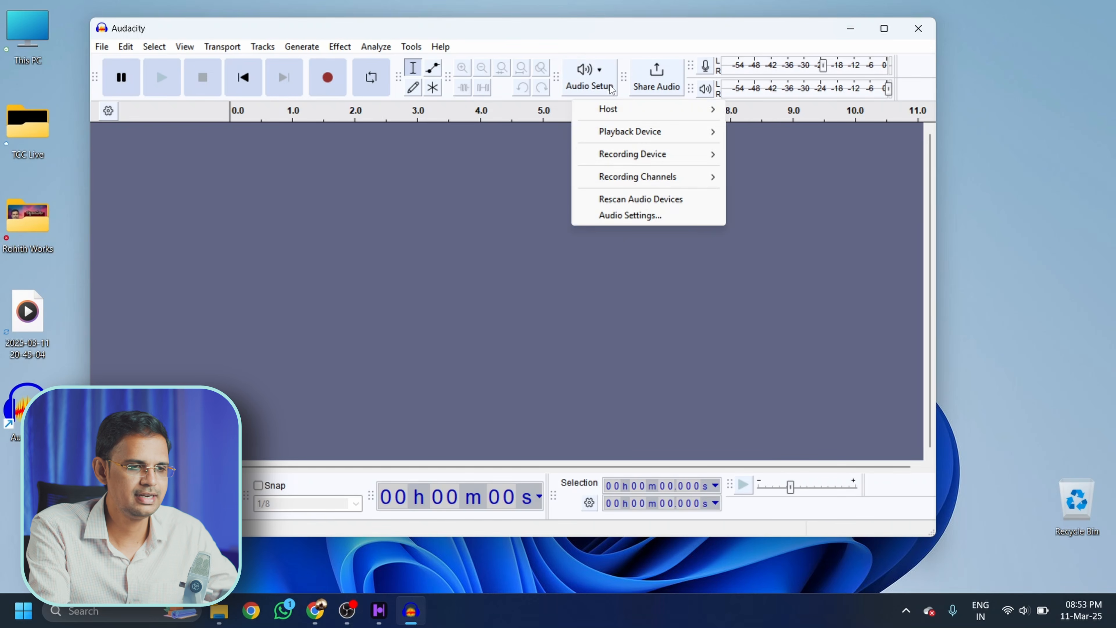
{"action": "mouse_move", "coordinate": [633, 156]}
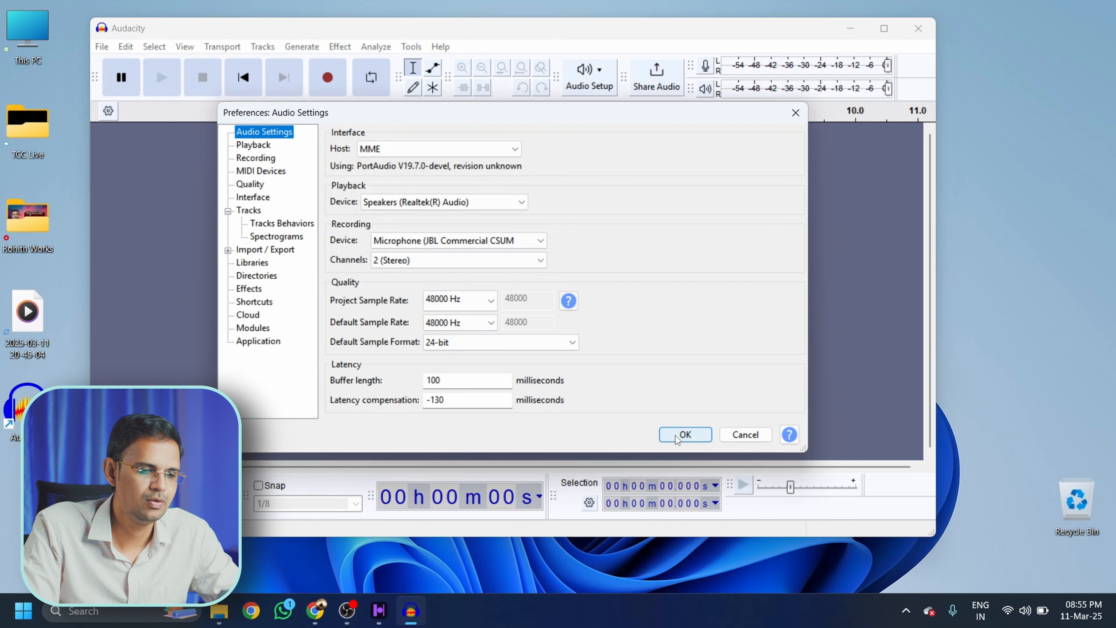
{"action": "left_click", "coordinate": [677, 435]}
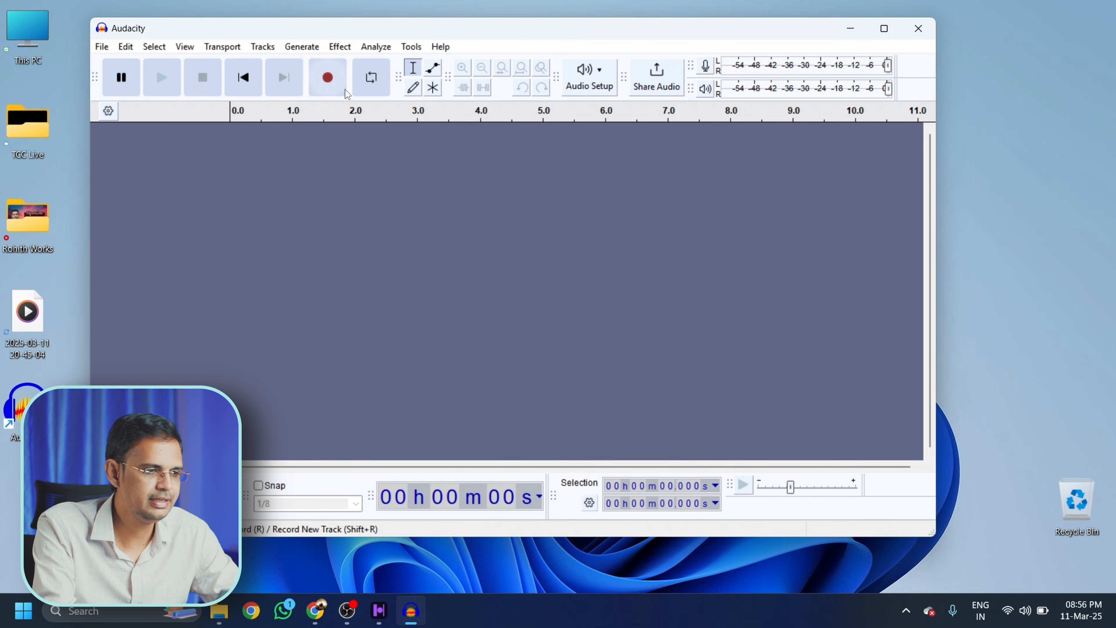
- Record a new stereo voice track of about 1 minute 41 seconds with the recording level raised to maximum, enlarging the track's height
{"action": "left_click", "coordinate": [326, 83]}
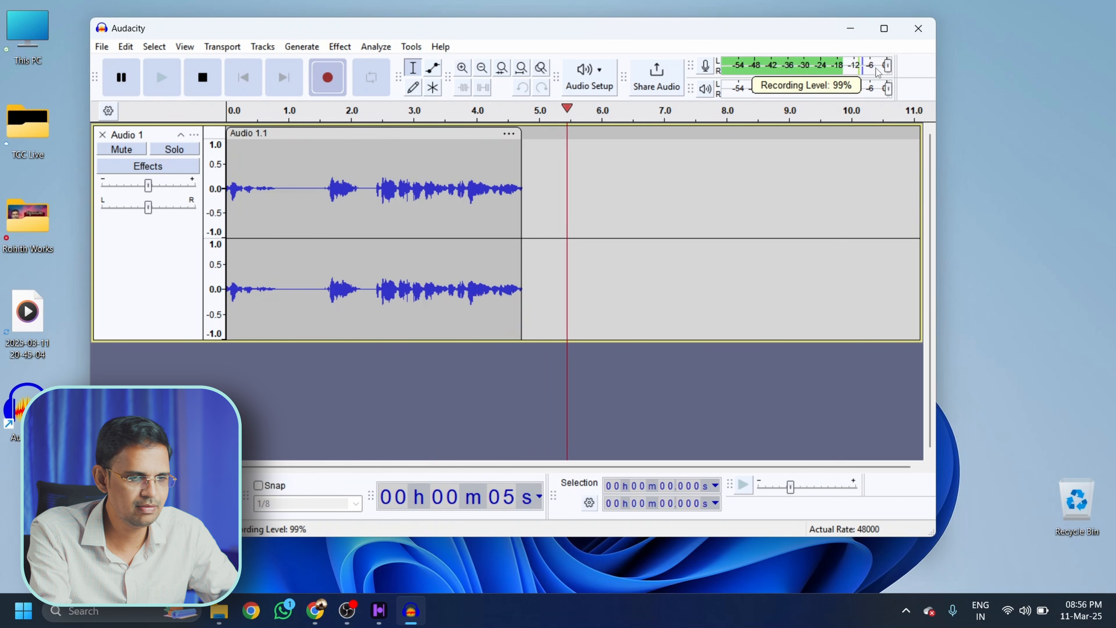
{"action": "left_click_drag", "start_coordinate": [887, 66], "coordinate": [889, 67]}
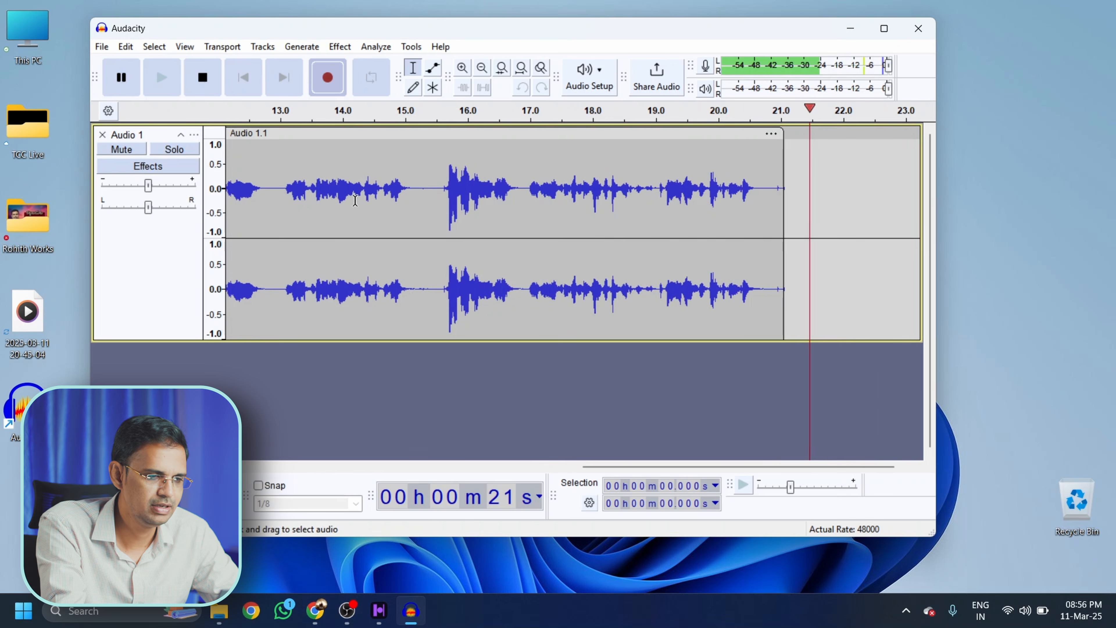
{"action": "left_click_drag", "start_coordinate": [217, 341], "coordinate": [218, 409]}
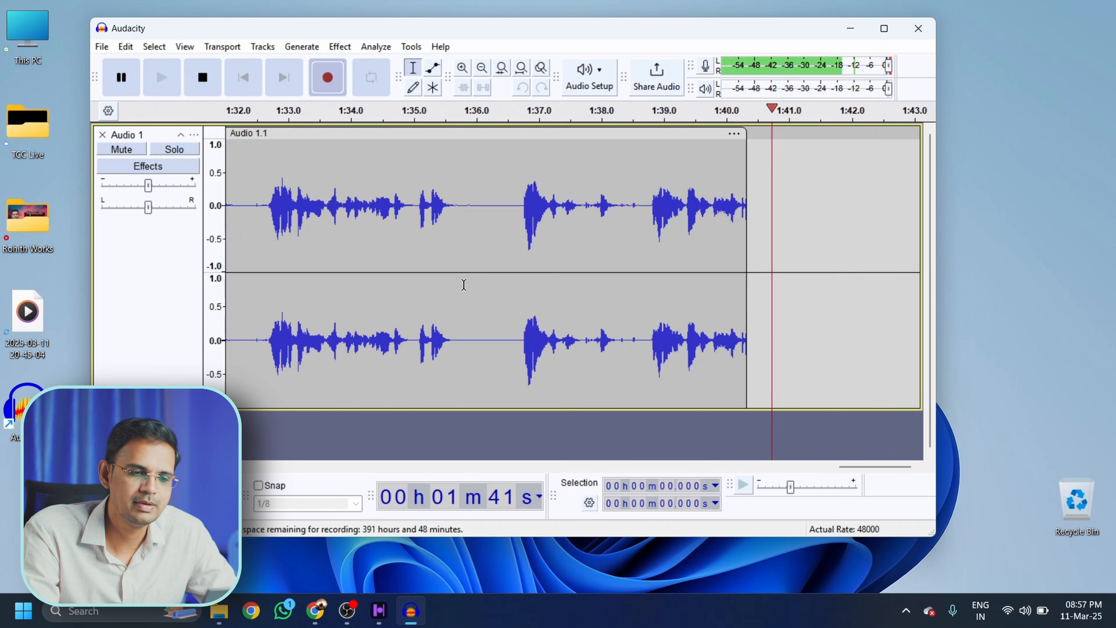
{"action": "key", "text": "space"}
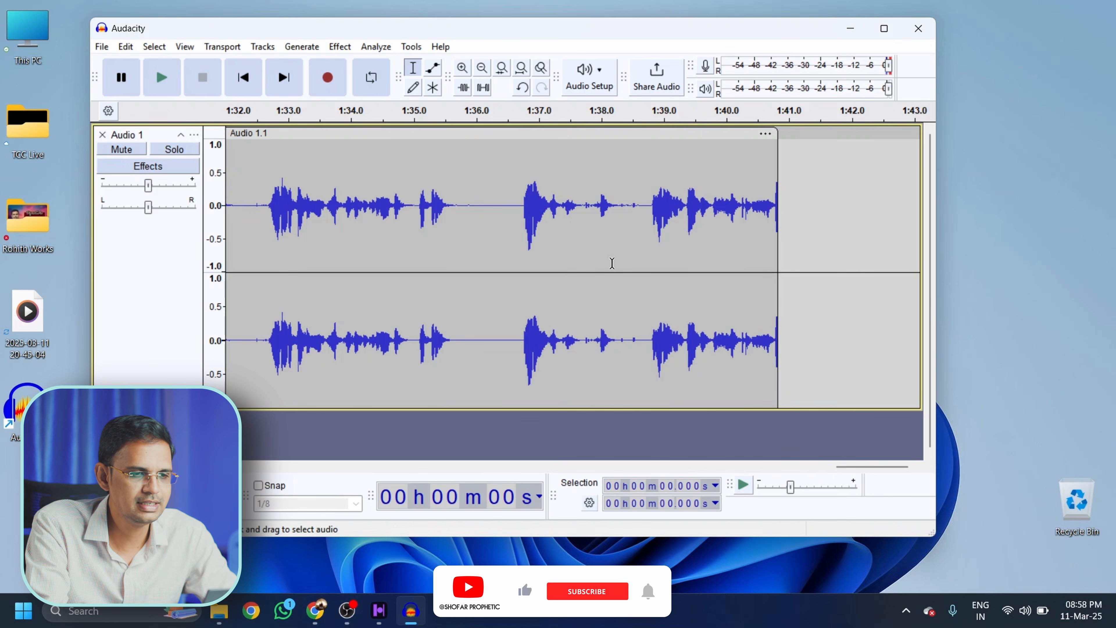
- Examine the recorded waveform over its full length, from the start of the clip to its end
{"action": "scroll", "coordinate": [681, 235], "scroll_direction": "left", "scroll_amount": 10}
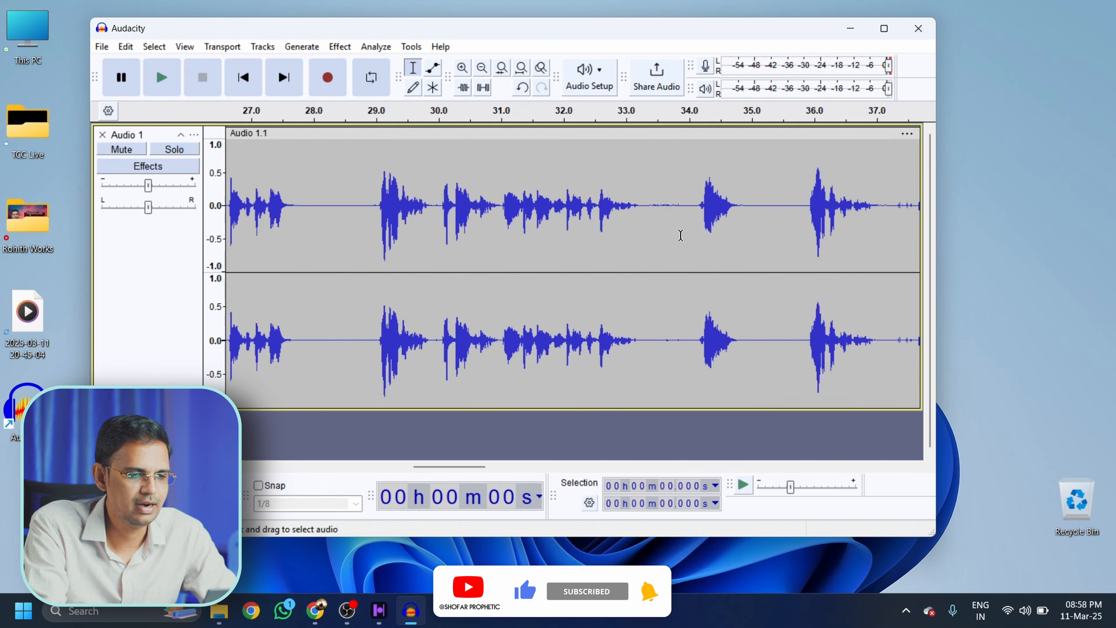
{"action": "scroll", "coordinate": [681, 236], "scroll_direction": "down", "scroll_amount": 2}
{"action": "scroll", "coordinate": [681, 235], "scroll_direction": "down", "scroll_amount": 3}
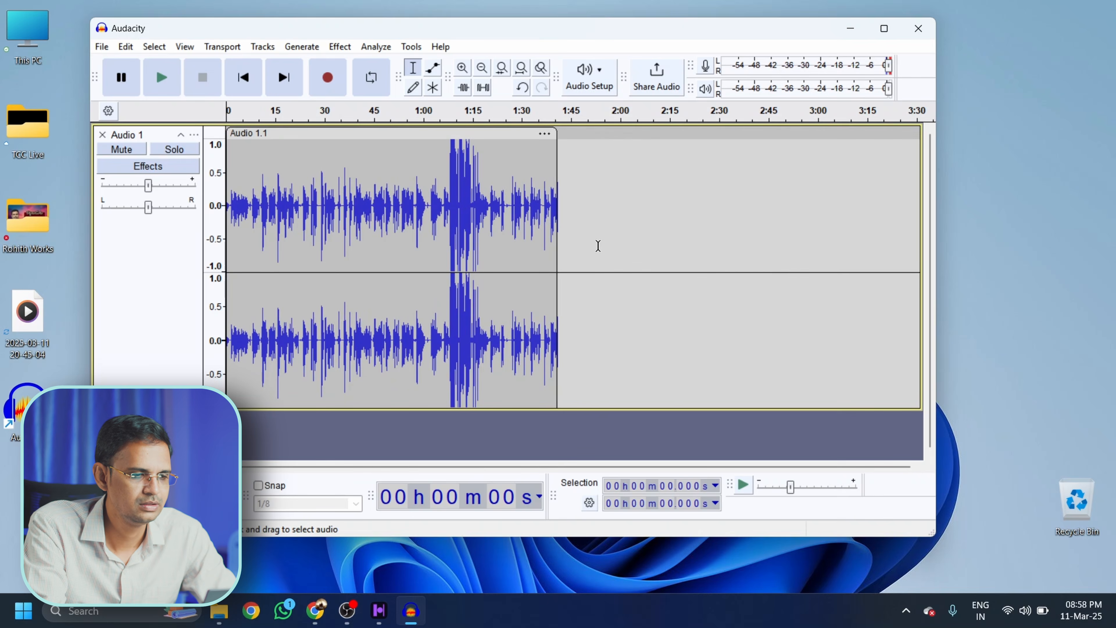
{"action": "scroll", "coordinate": [505, 241], "scroll_direction": "up", "scroll_amount": 1}
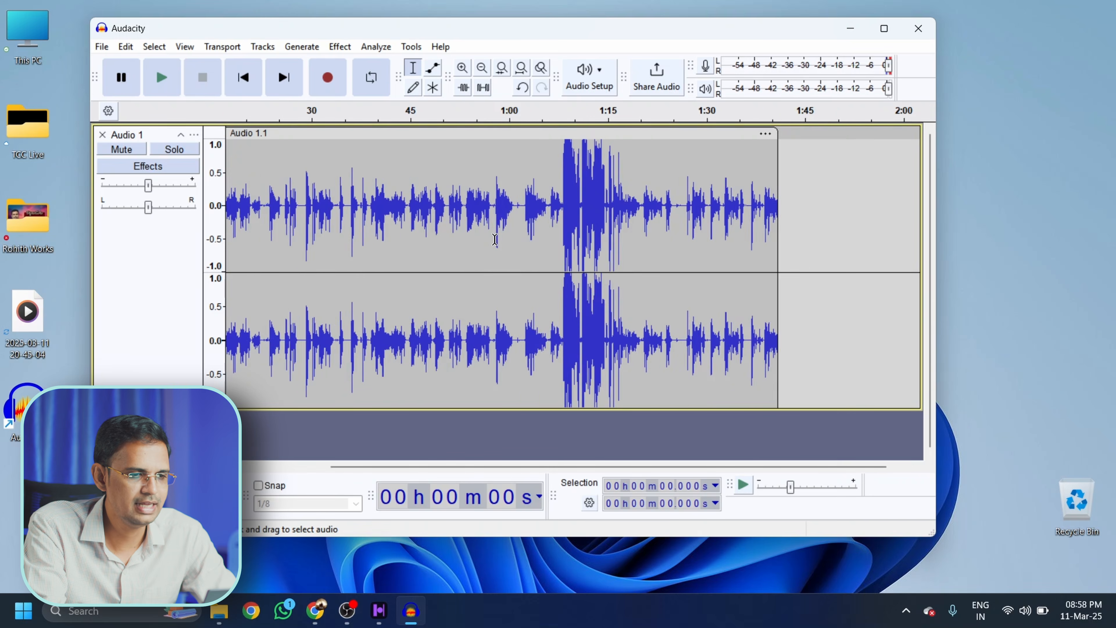
{"action": "scroll", "coordinate": [494, 240], "scroll_direction": "down", "scroll_amount": 1}
{"action": "scroll", "coordinate": [495, 239], "scroll_direction": "up", "scroll_amount": 3}
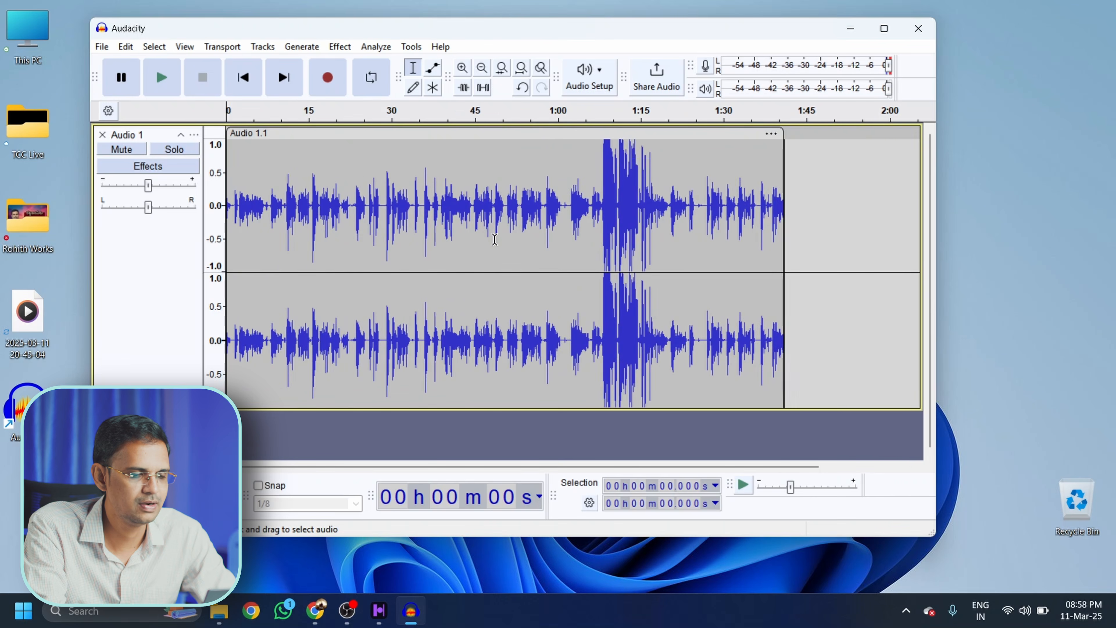
- Set up an audio export to the computer with the file name sample and the Desktop as the destination folder
{"action": "left_click", "coordinate": [102, 46]}
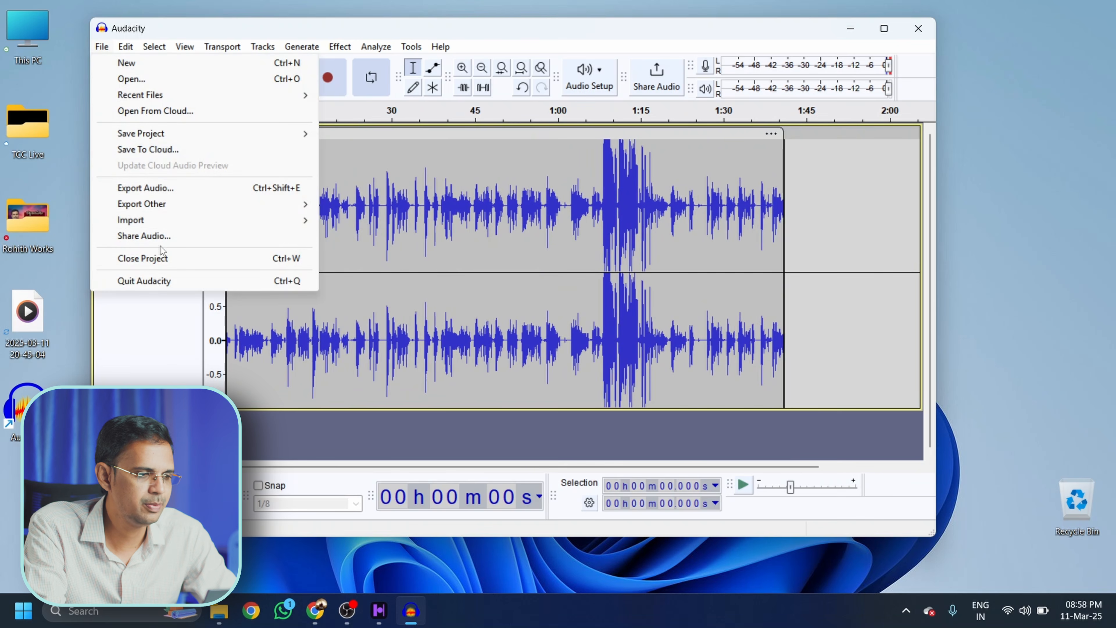
{"action": "left_click", "coordinate": [171, 190]}
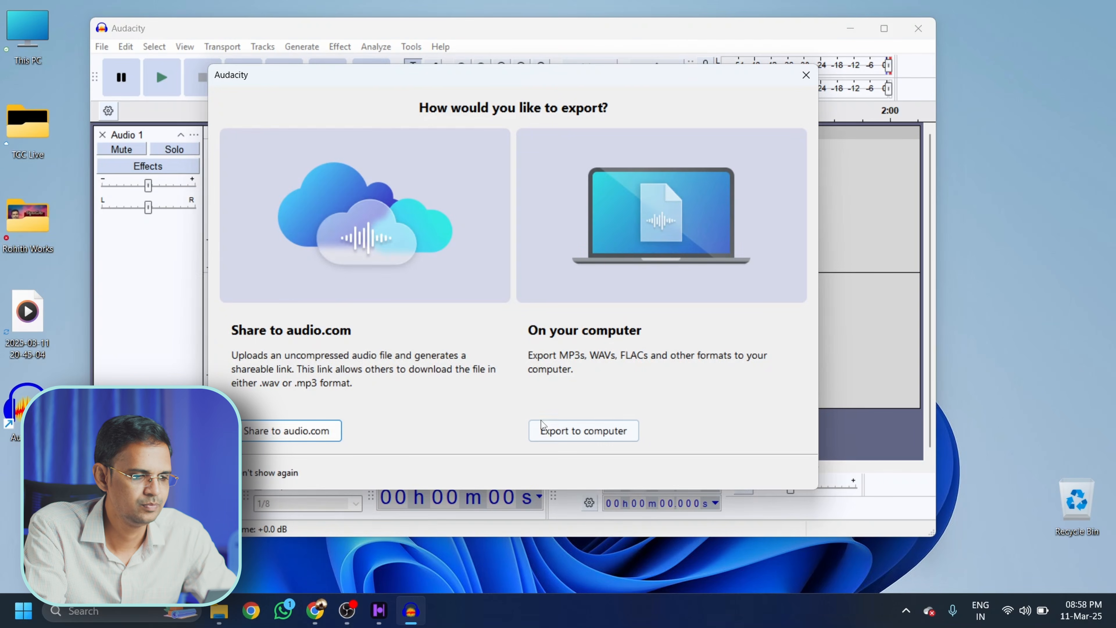
{"action": "left_click", "coordinate": [584, 430]}
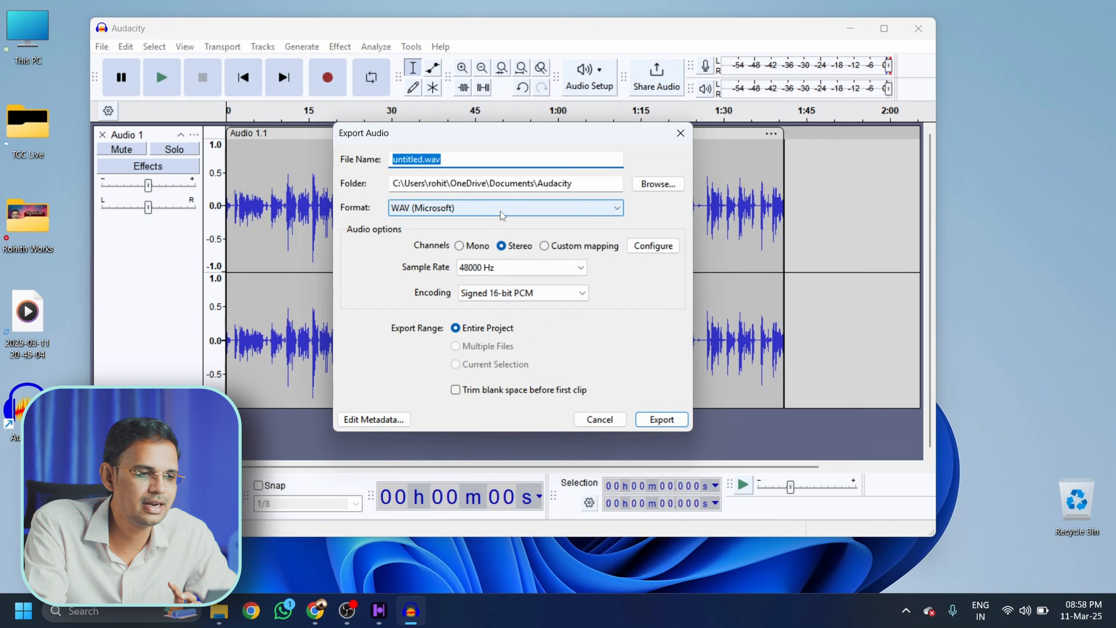
{"action": "type", "text": "sample"}
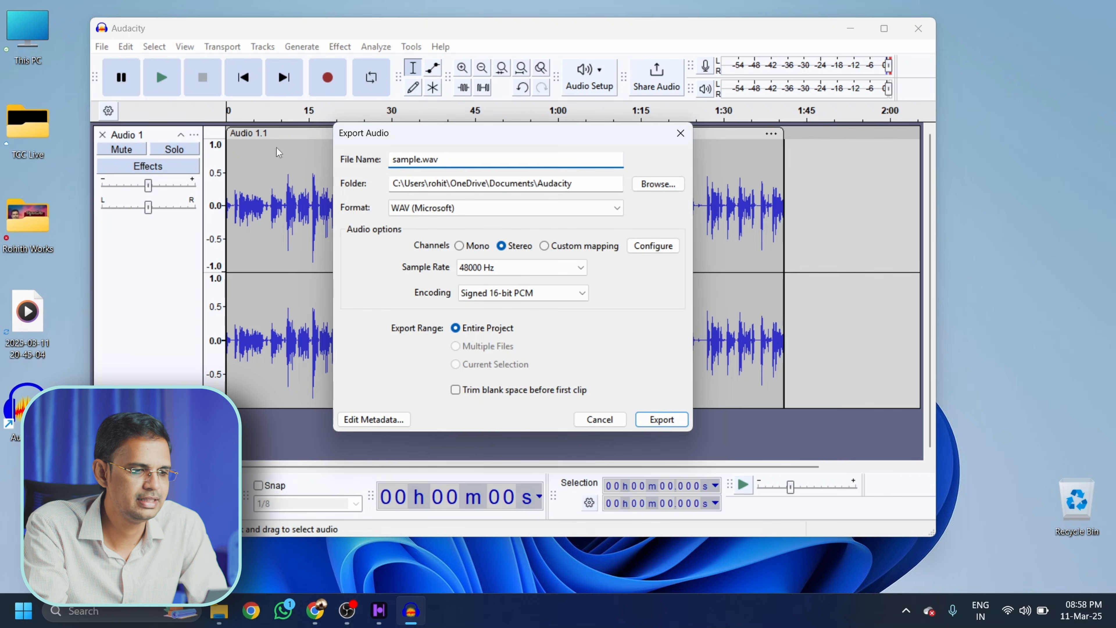
{"action": "left_click", "coordinate": [658, 183]}
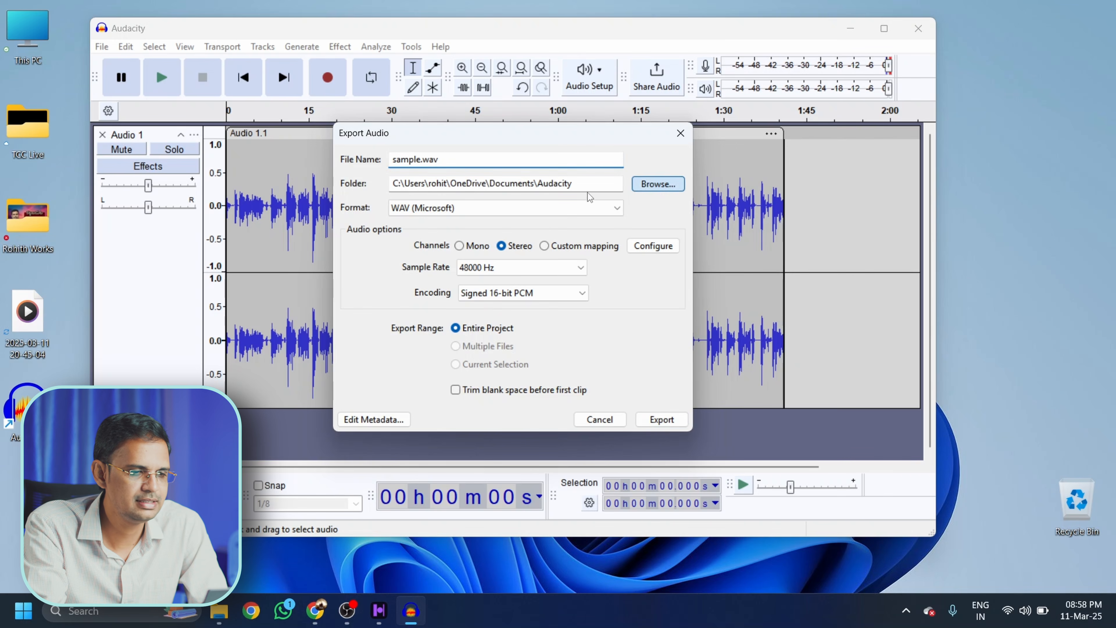
{"action": "left_click", "coordinate": [394, 338]}
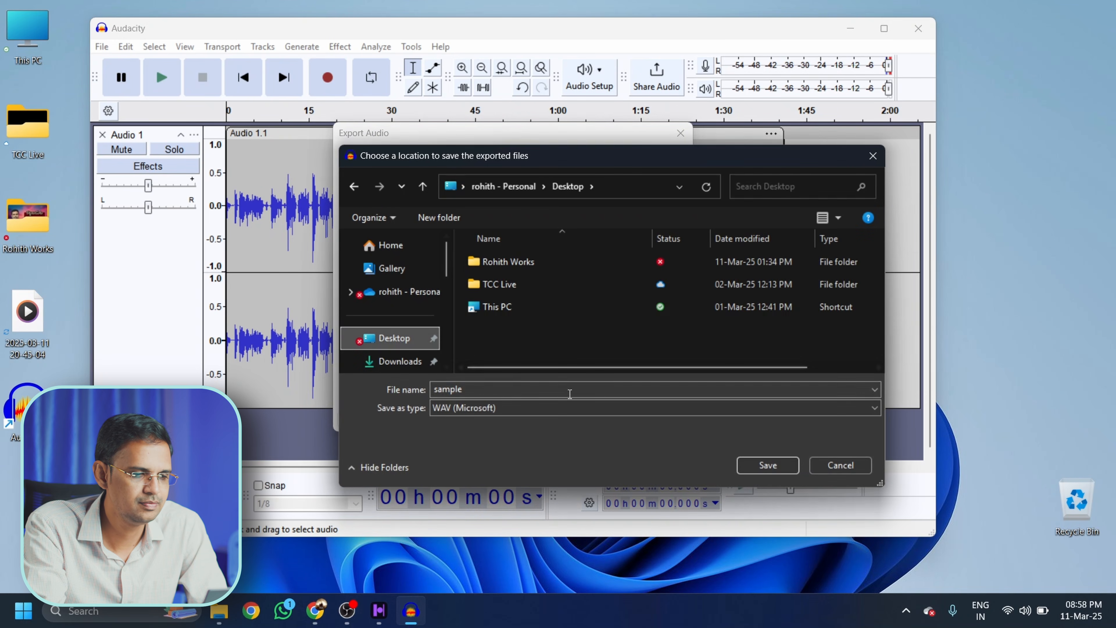
{"action": "left_click", "coordinate": [767, 465]}
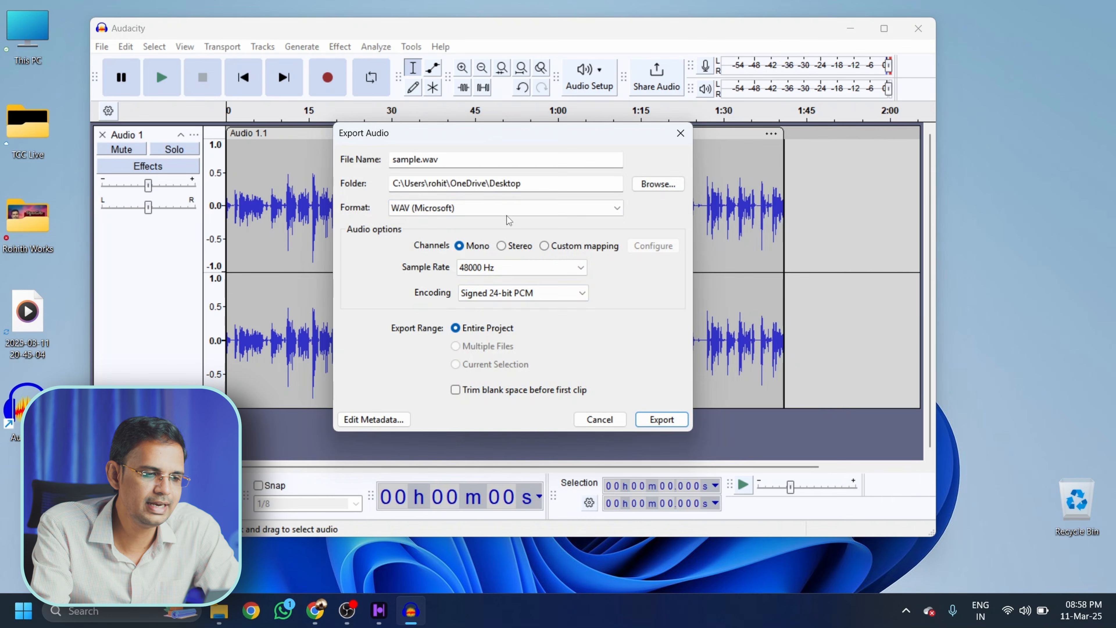
- Check the available export formats and export the entire project as a mono WAV (Microsoft) at 48000 Hz with Signed 24-bit PCM encoding
{"action": "left_click", "coordinate": [406, 212]}
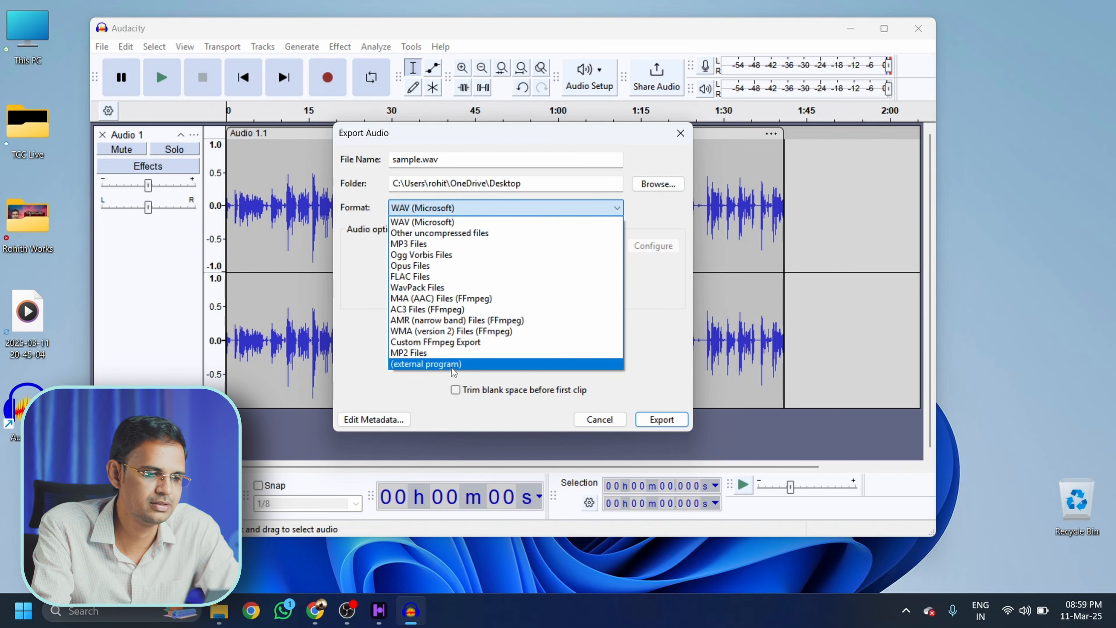
{"action": "left_click", "coordinate": [649, 210]}
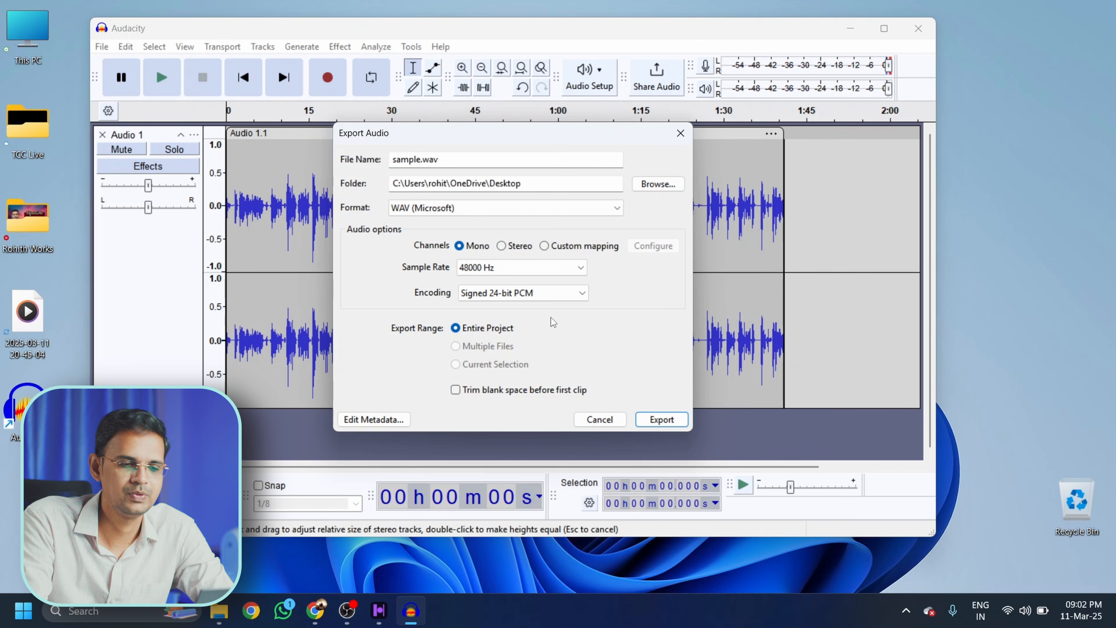
{"action": "left_click", "coordinate": [659, 420]}
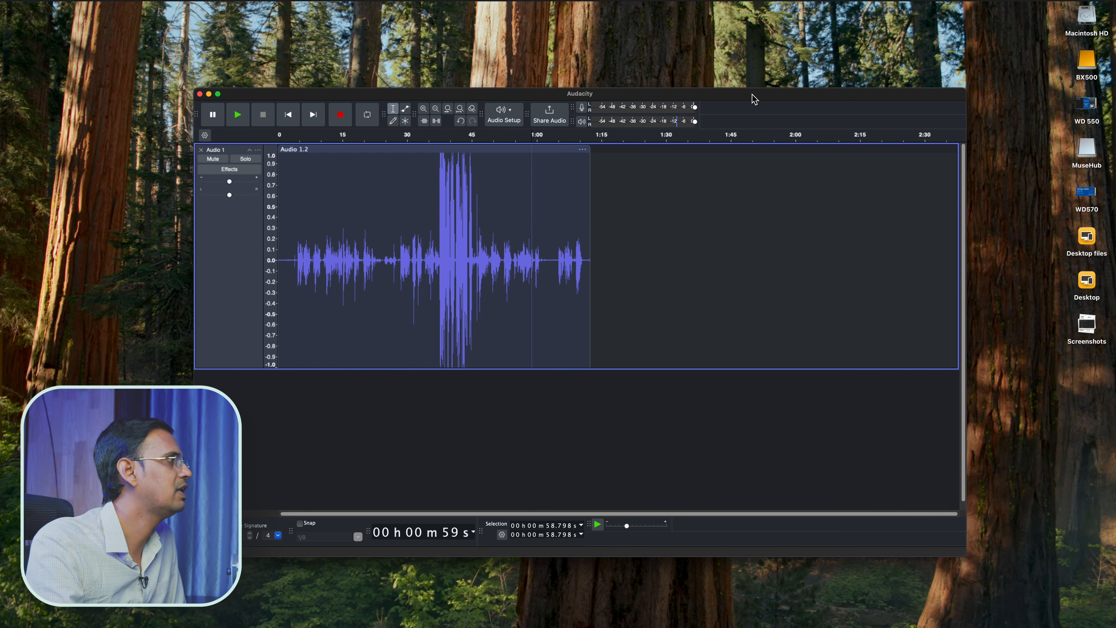
- Select the silent opening of the clip from 0 to about 3.4 seconds and play it to hear the background noise
{"action": "left_click", "coordinate": [456, 342]}
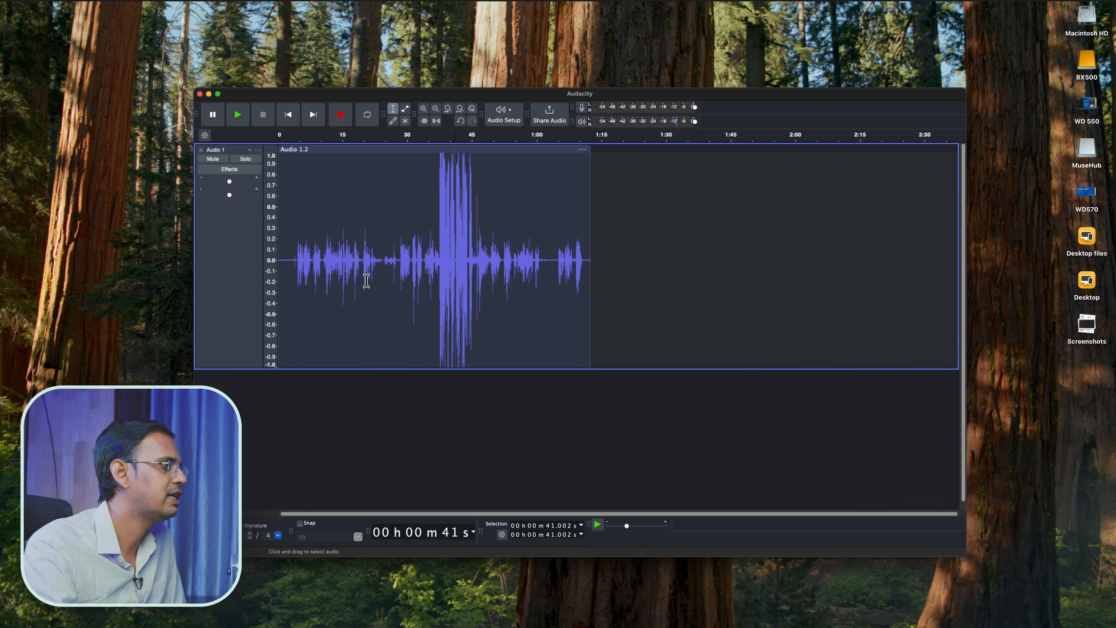
{"action": "left_click", "coordinate": [290, 268]}
{"action": "left_click", "coordinate": [362, 298]}
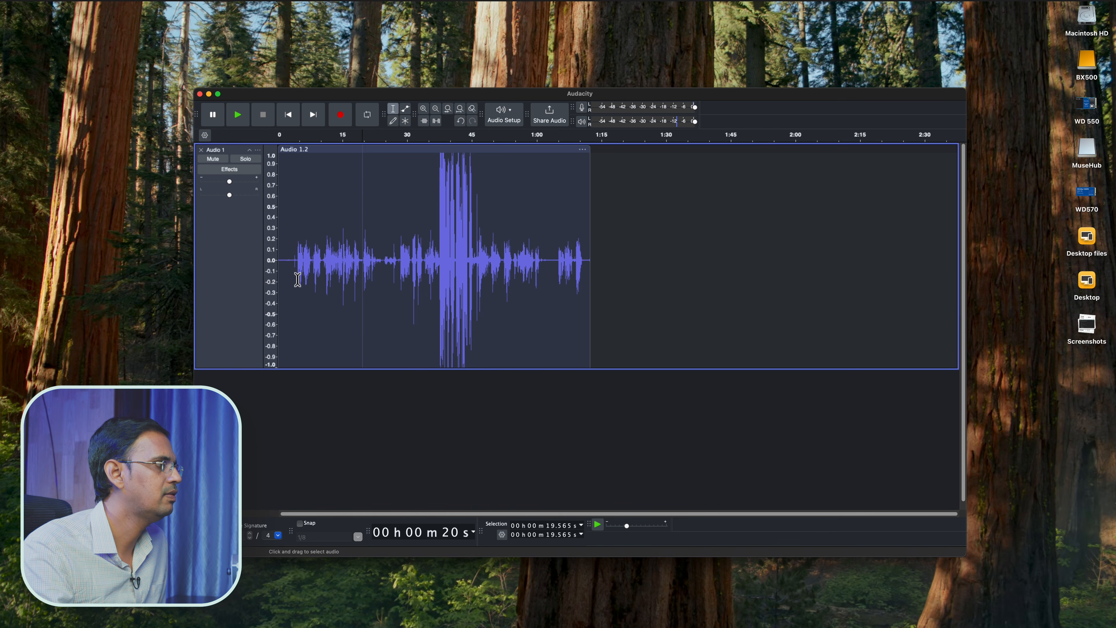
{"action": "scroll", "coordinate": [297, 280], "scroll_direction": "up", "scroll_amount": 5}
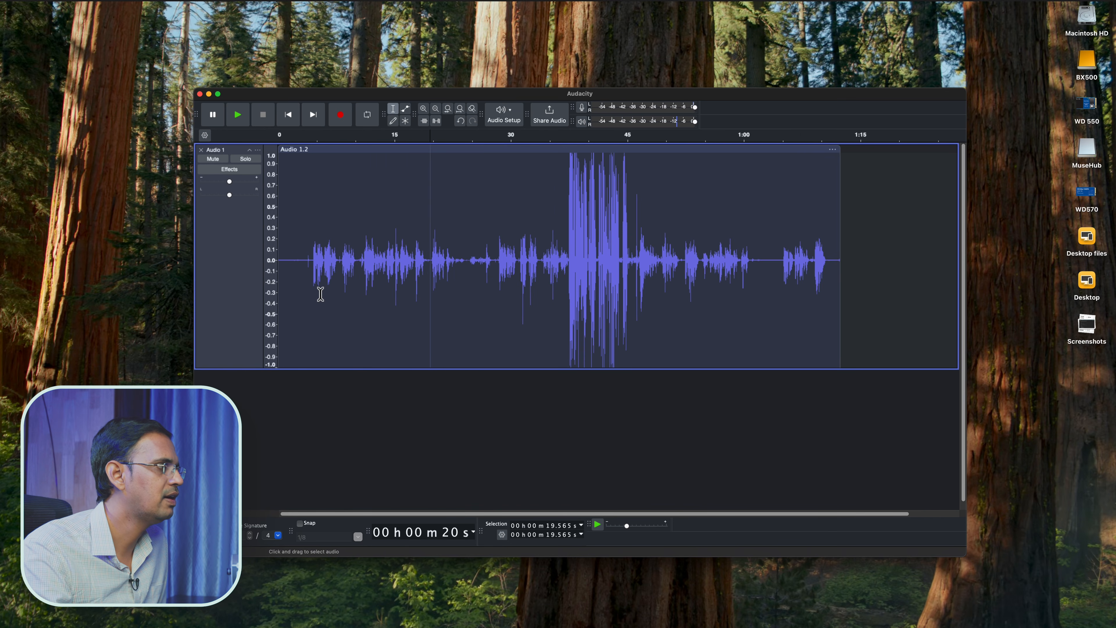
{"action": "scroll", "coordinate": [320, 294], "scroll_direction": "up", "scroll_amount": 3}
{"action": "left_click_drag", "start_coordinate": [313, 282], "coordinate": [213, 277]}
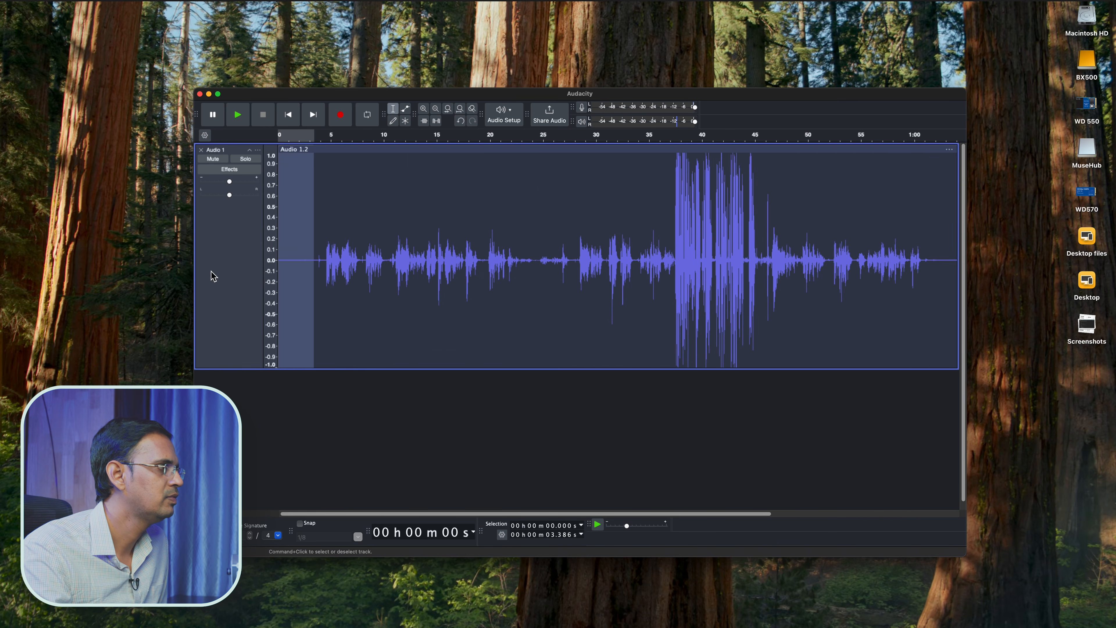
{"action": "key", "text": "space"}
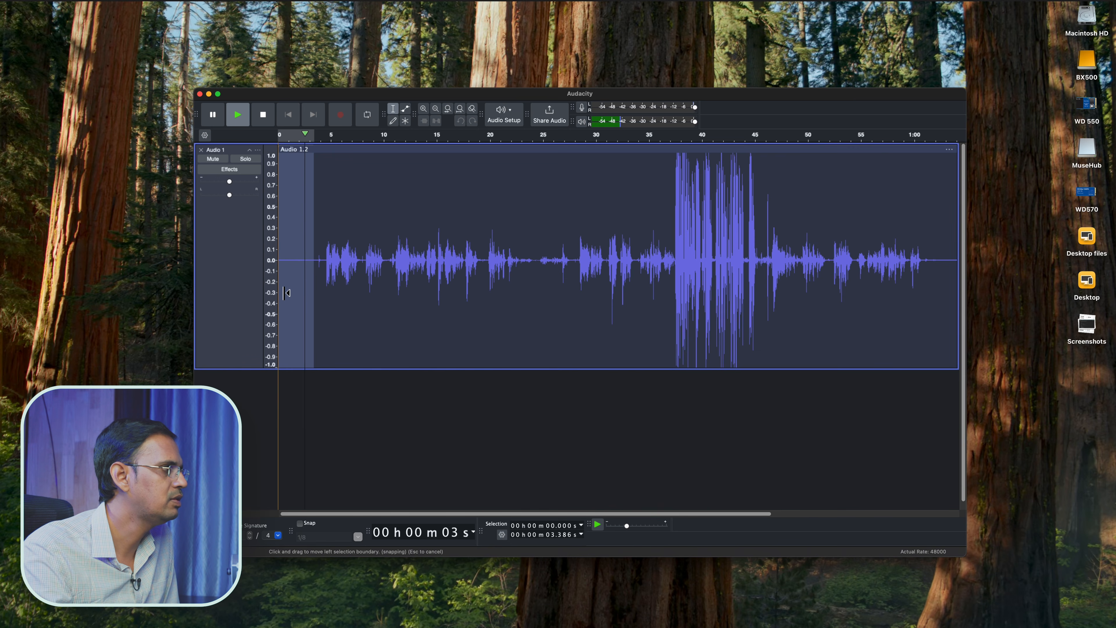
- Inspect the quiet gaps between the spoken parts and briefly play the pause at about 19.2 seconds
{"action": "scroll", "coordinate": [604, 304], "scroll_direction": "down", "scroll_amount": 2}
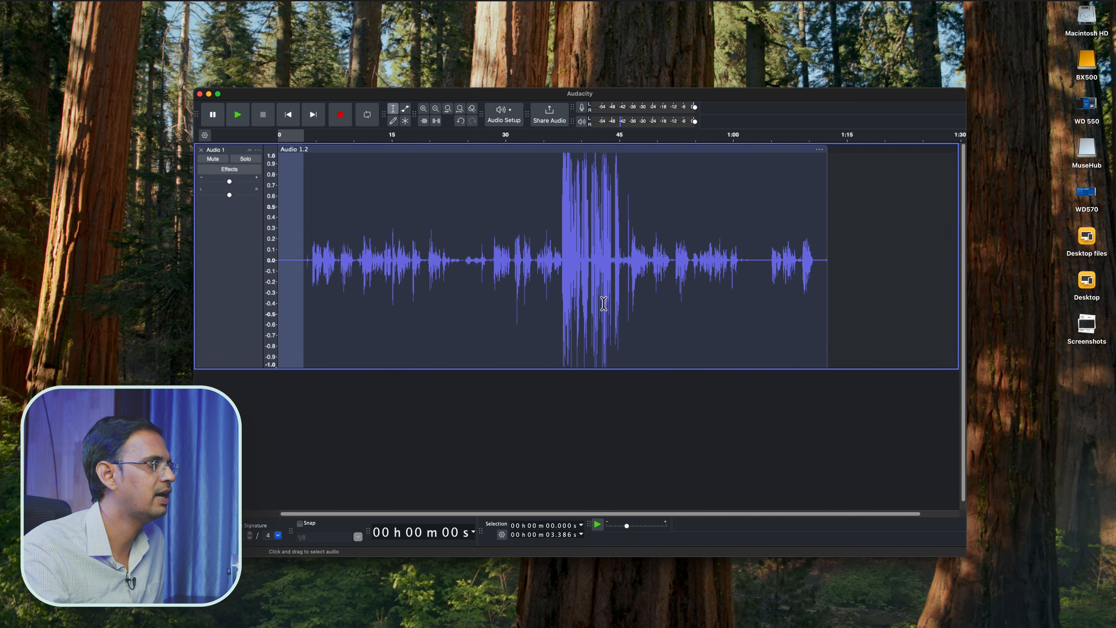
{"action": "scroll", "coordinate": [604, 303], "scroll_direction": "up", "scroll_amount": 2}
{"action": "scroll", "coordinate": [455, 303], "scroll_direction": "up", "scroll_amount": 3}
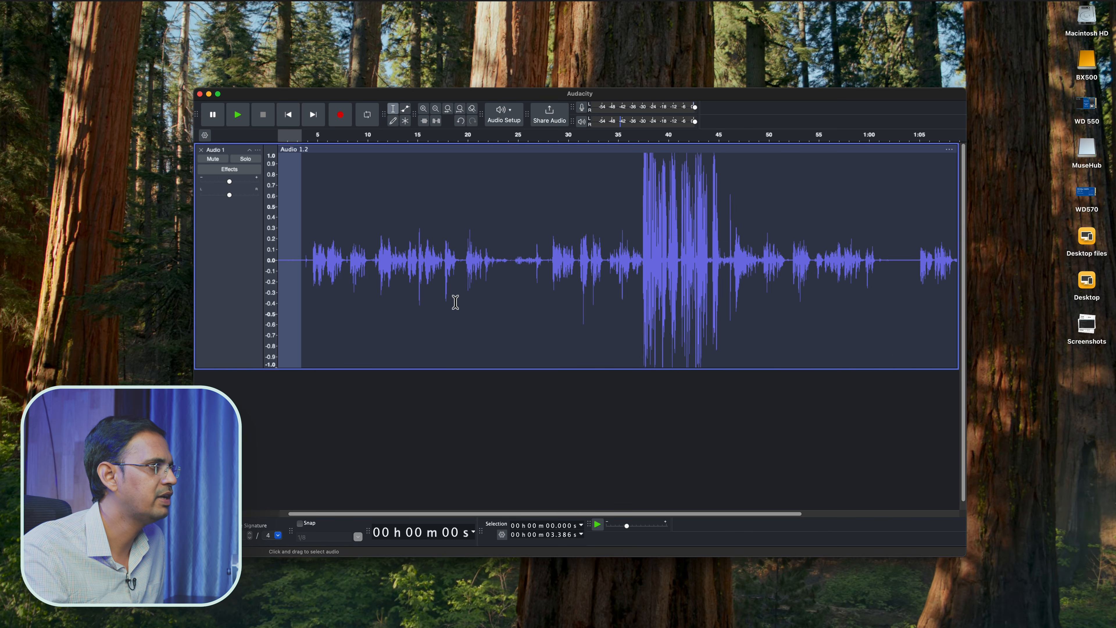
{"action": "scroll", "coordinate": [653, 292], "scroll_direction": "right", "scroll_amount": 5}
{"action": "scroll", "coordinate": [655, 288], "scroll_direction": "left", "scroll_amount": 6}
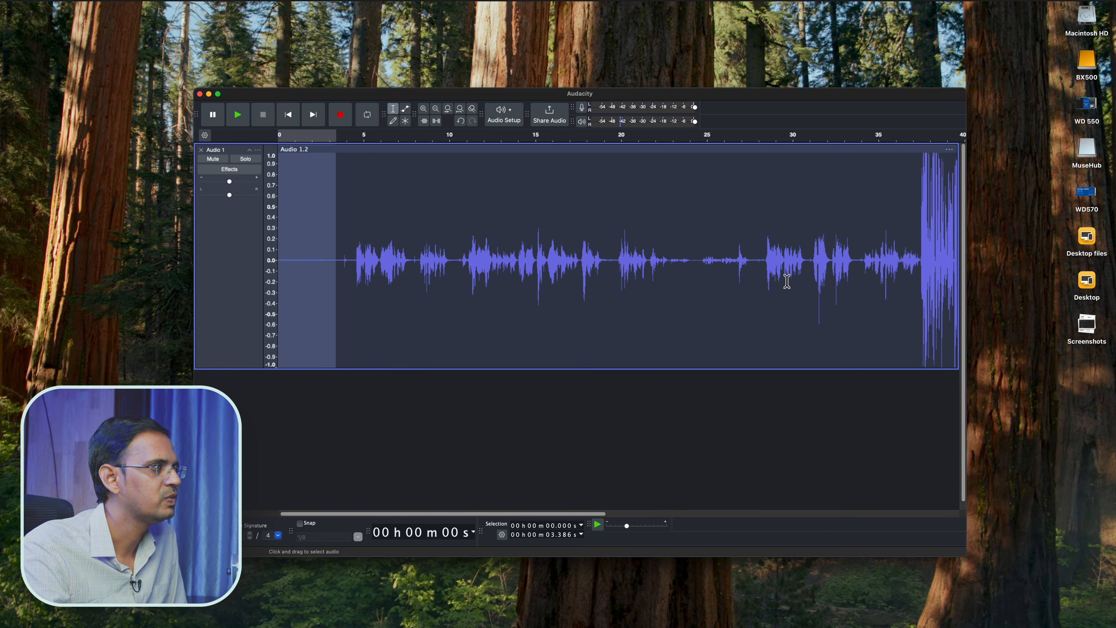
{"action": "left_click", "coordinate": [607, 262]}
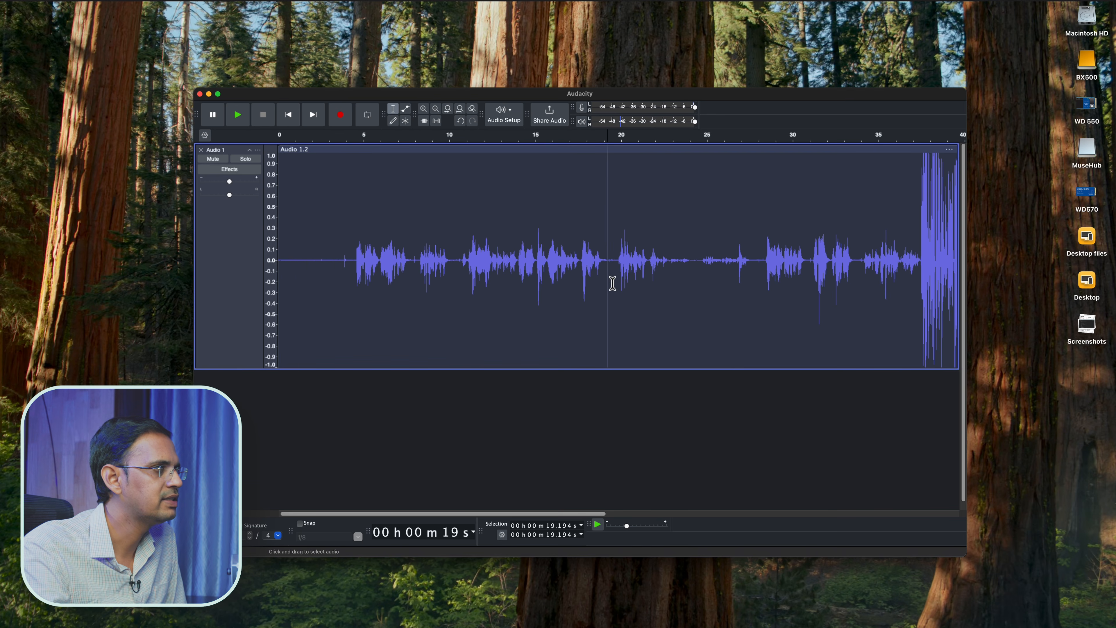
{"action": "key", "text": "space"}
{"action": "key", "text": "space"}
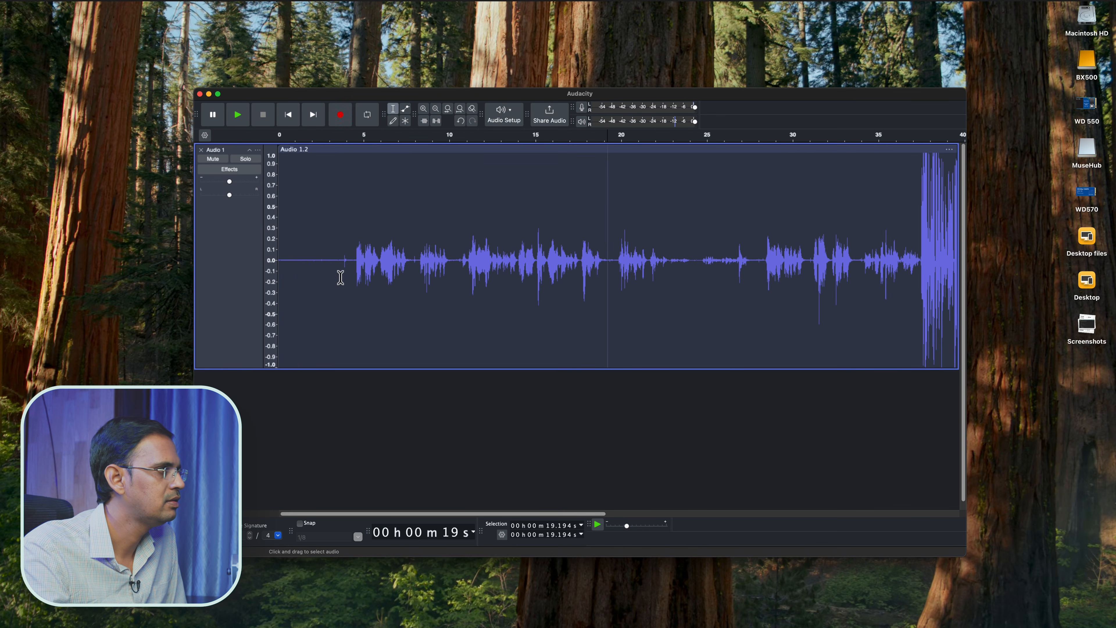
- Select the silent opening from 0 to about 3.3 seconds and capture it as the noise profile for Noise Reduction
{"action": "left_click_drag", "start_coordinate": [335, 269], "coordinate": [170, 282]}
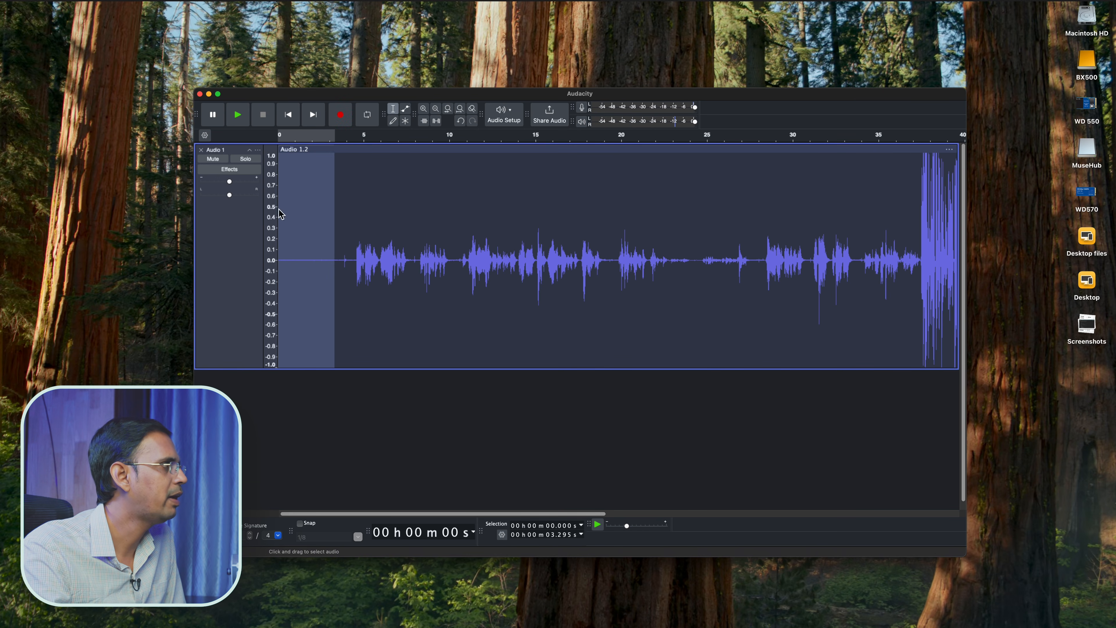
{"action": "left_click", "coordinate": [215, 1]}
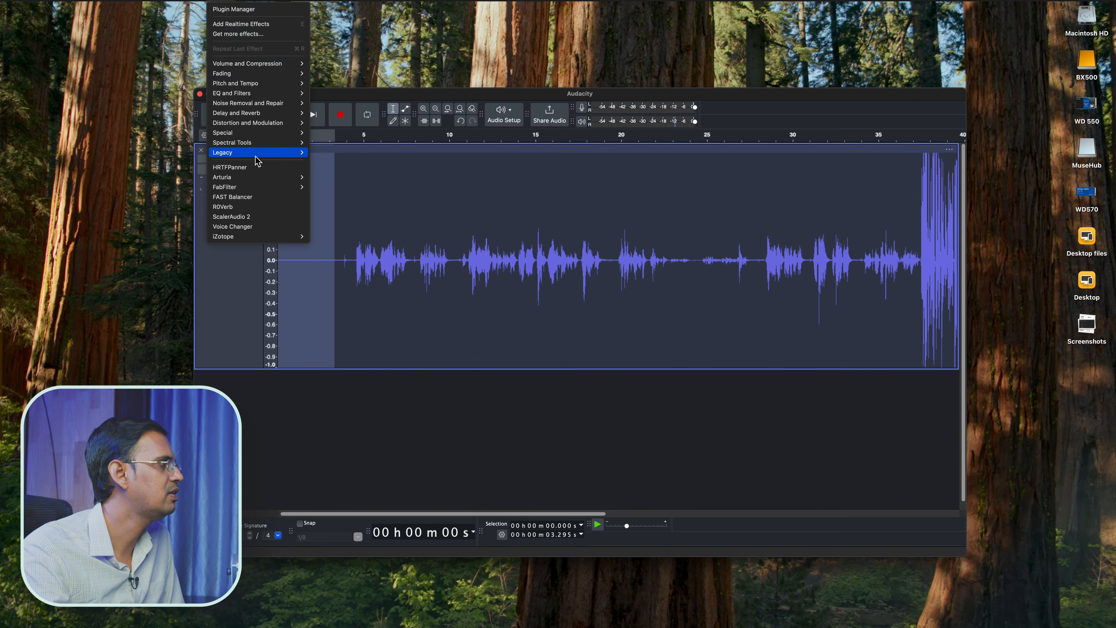
{"action": "mouse_move", "coordinate": [240, 105]}
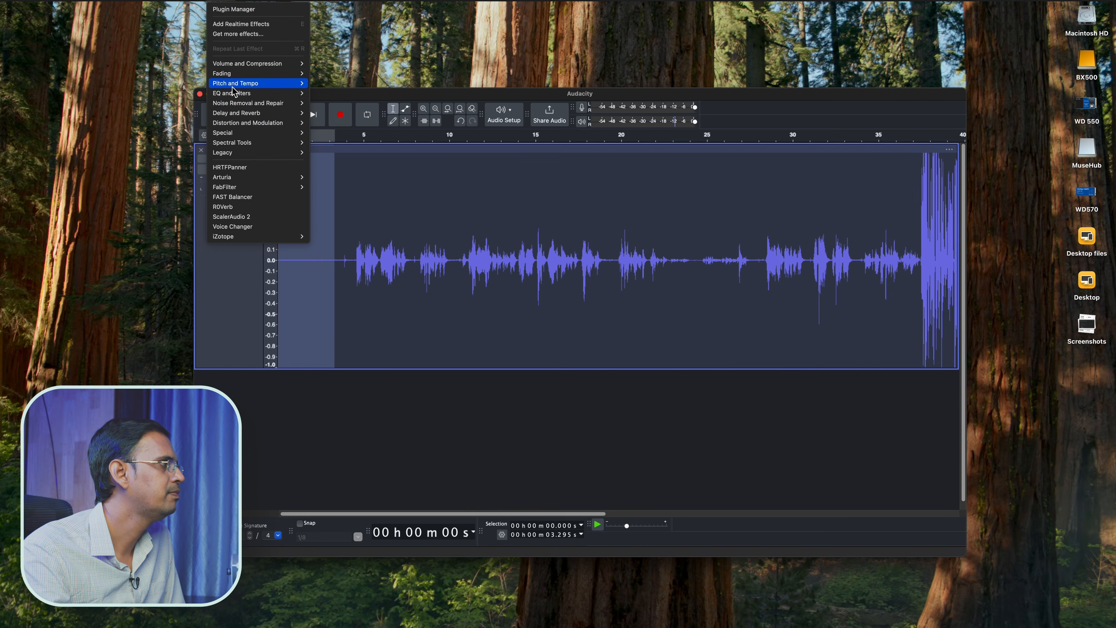
{"action": "mouse_move", "coordinate": [299, 103]}
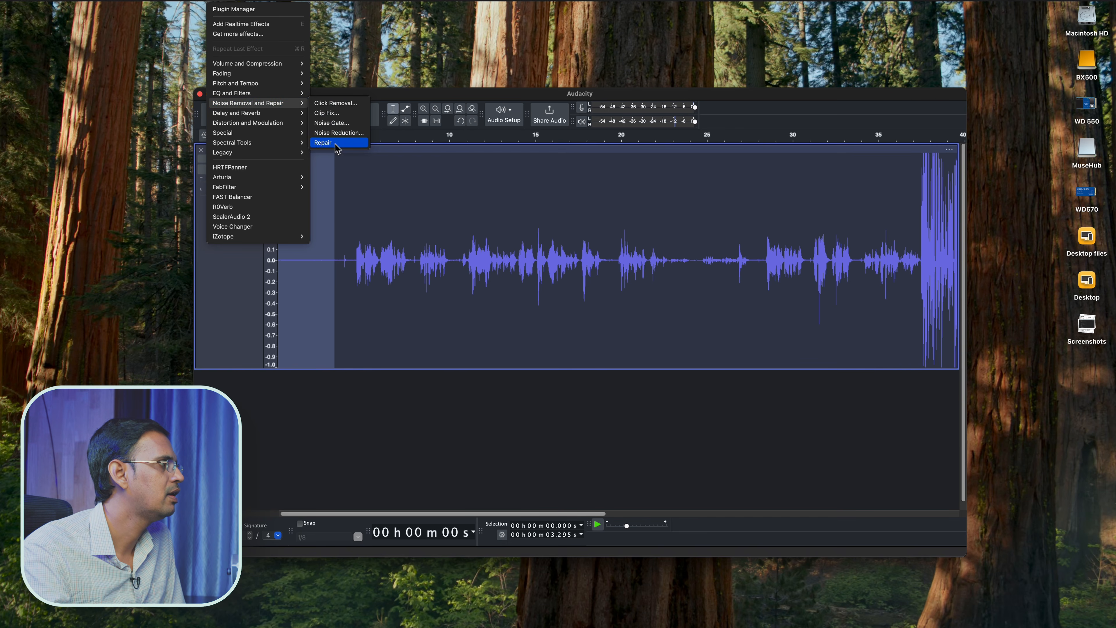
{"action": "left_click", "coordinate": [335, 134]}
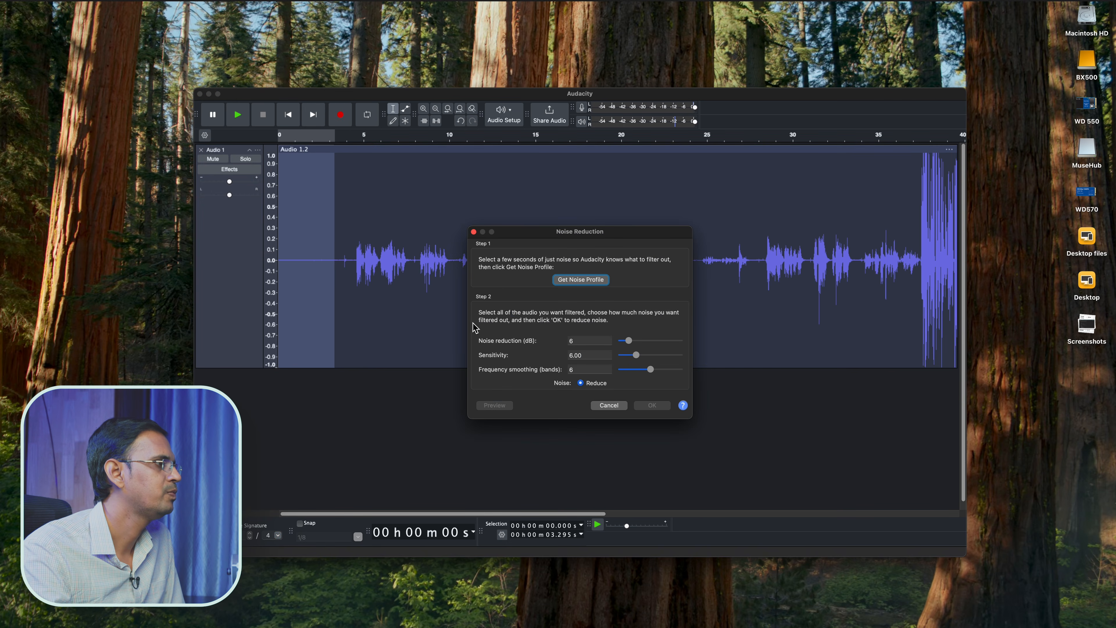
{"action": "left_click_drag", "start_coordinate": [602, 233], "coordinate": [722, 179]}
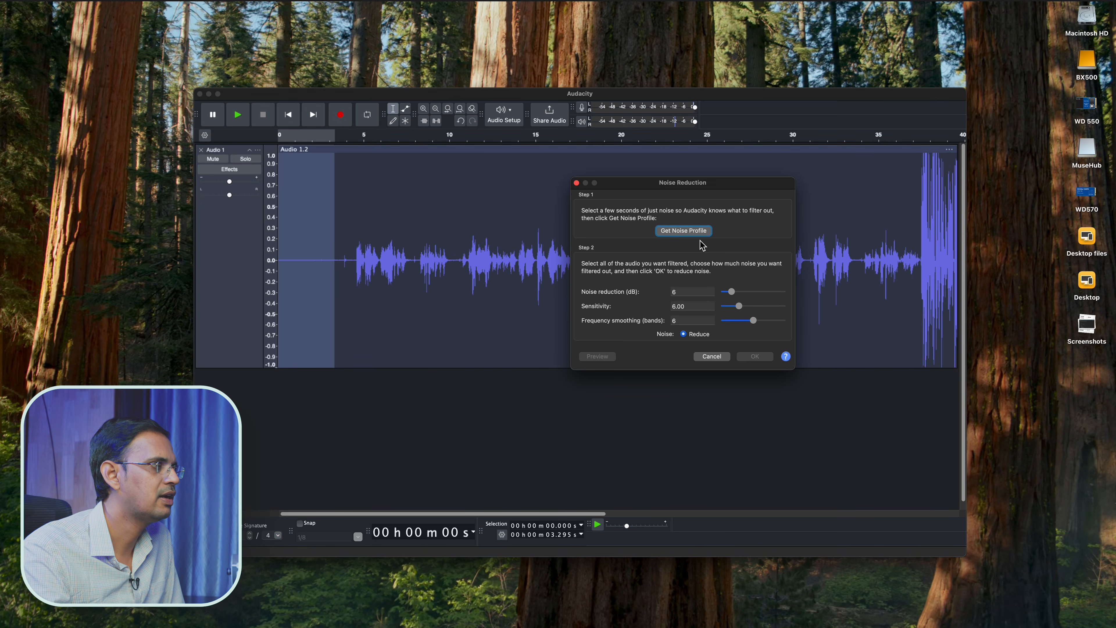
{"action": "left_click", "coordinate": [684, 231]}
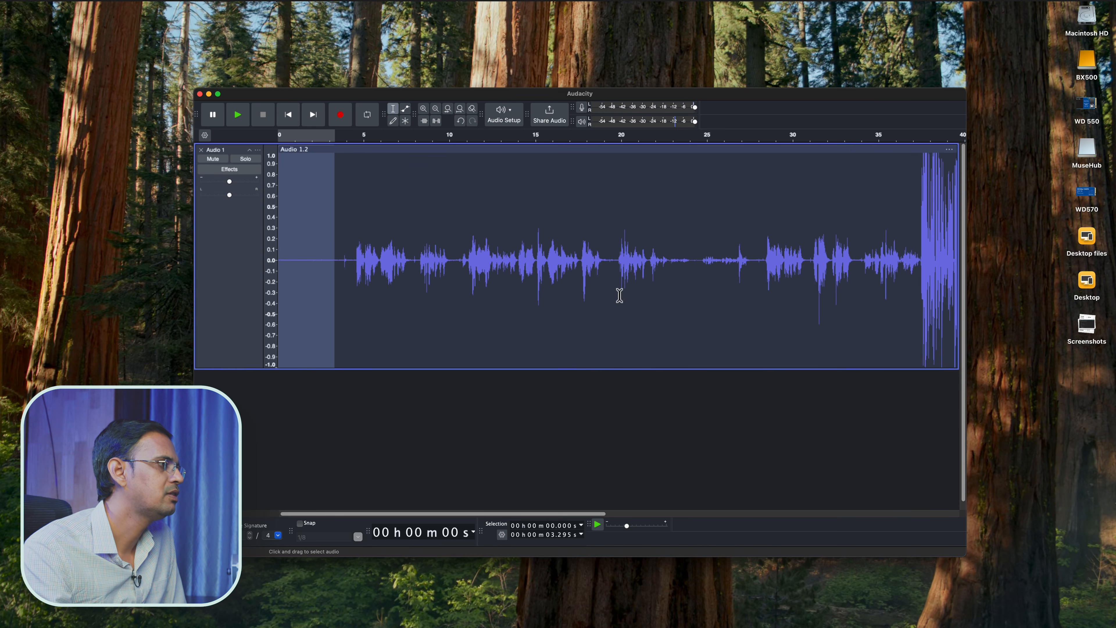
- Select the entire recording and apply Noise Reduction to it with the noise reduction amount set to 8 dB
{"action": "key", "text": "super+a"}
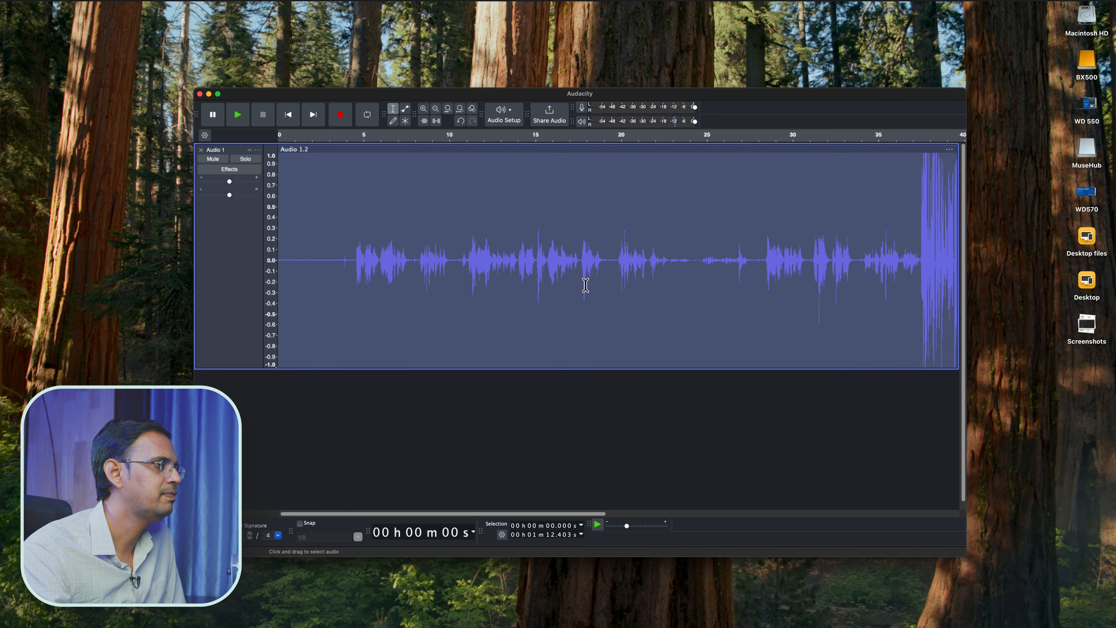
{"action": "scroll", "coordinate": [586, 285], "scroll_direction": "down", "scroll_amount": 5}
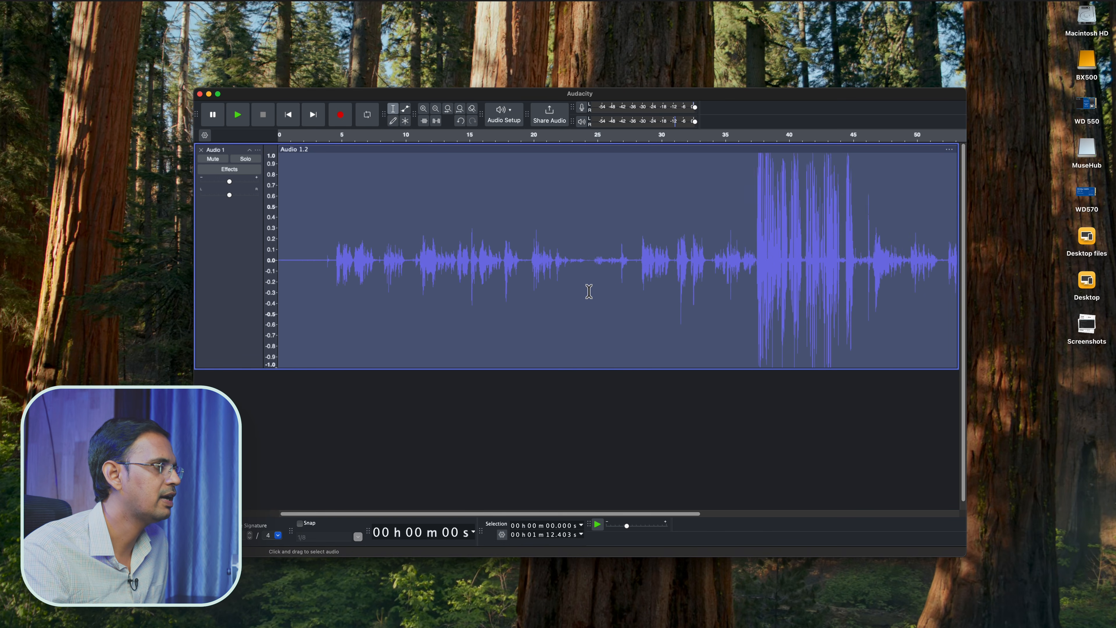
{"action": "left_click", "coordinate": [228, 1]}
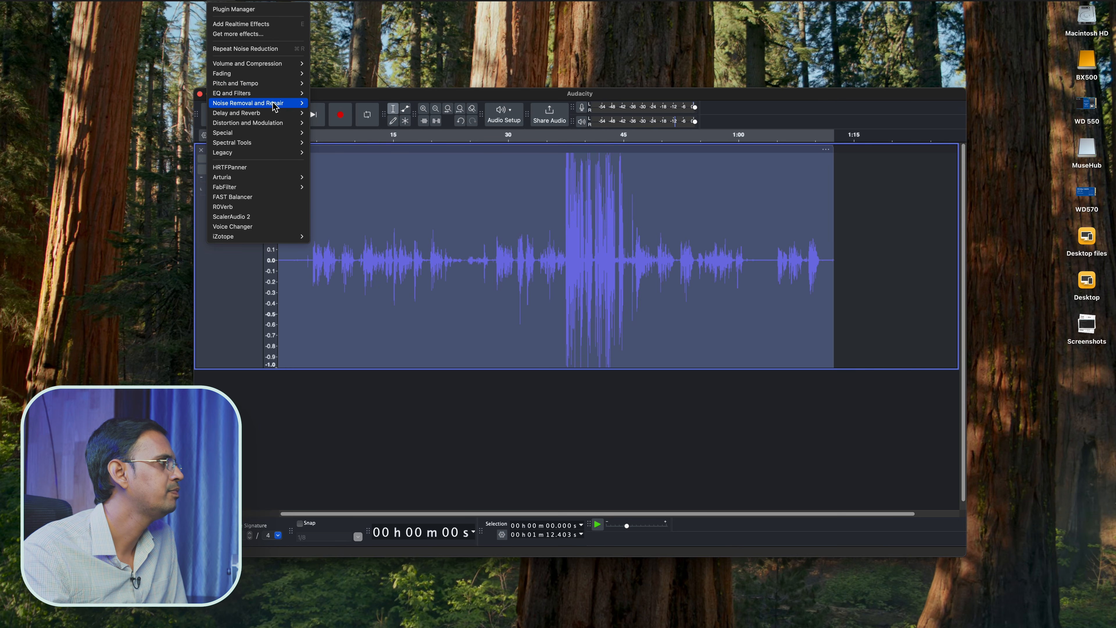
{"action": "mouse_move", "coordinate": [273, 106]}
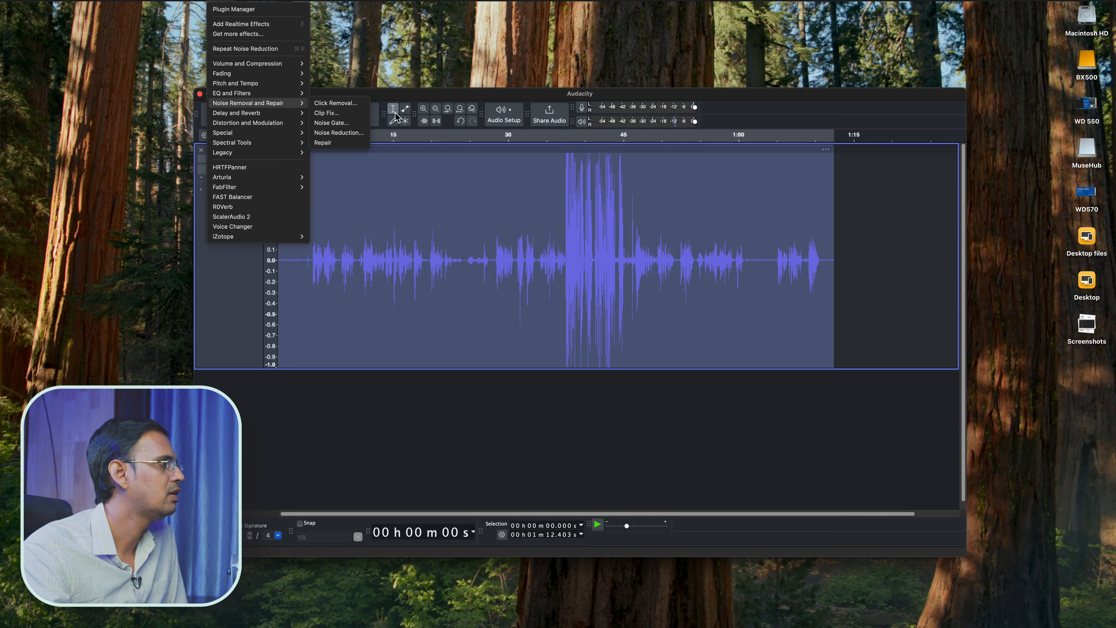
{"action": "left_click", "coordinate": [353, 133]}
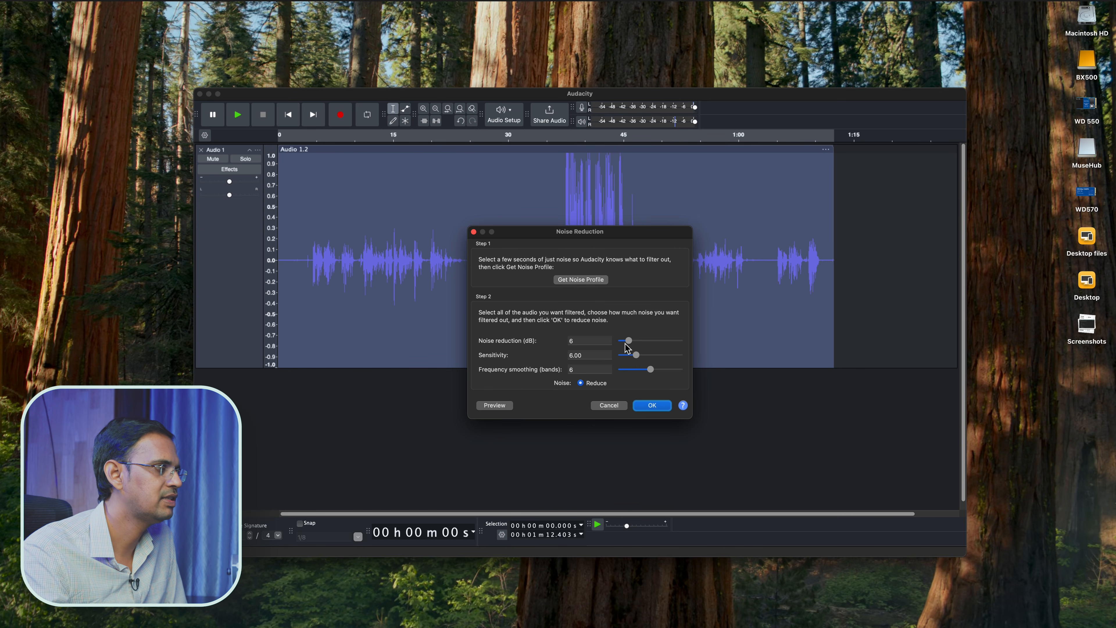
{"action": "left_click_drag", "start_coordinate": [630, 344], "coordinate": [632, 343]}
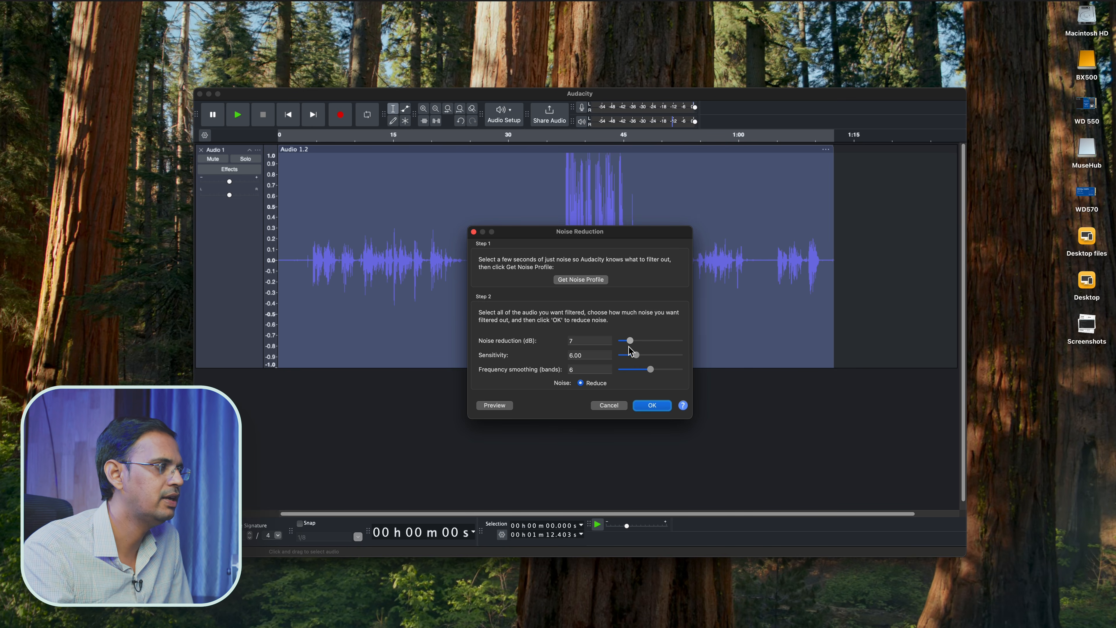
{"action": "mouse_move", "coordinate": [632, 345]}
{"action": "left_mouse_down"}
{"action": "mouse_move", "coordinate": [650, 354]}
{"action": "mouse_move", "coordinate": [637, 353]}
{"action": "left_mouse_up"}
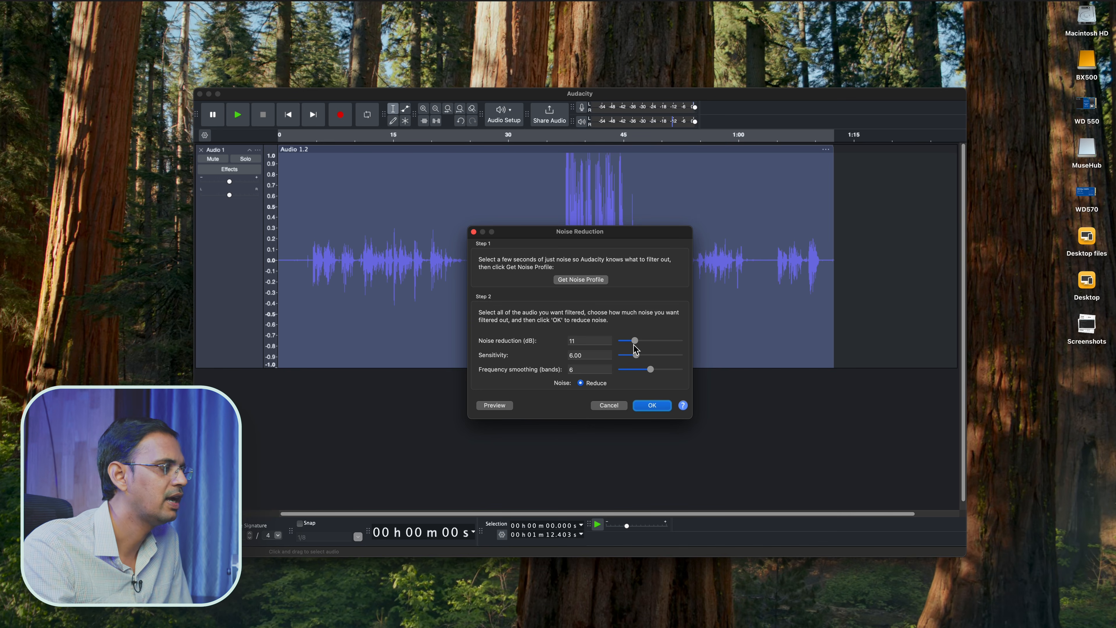
{"action": "key", "text": "Left"}
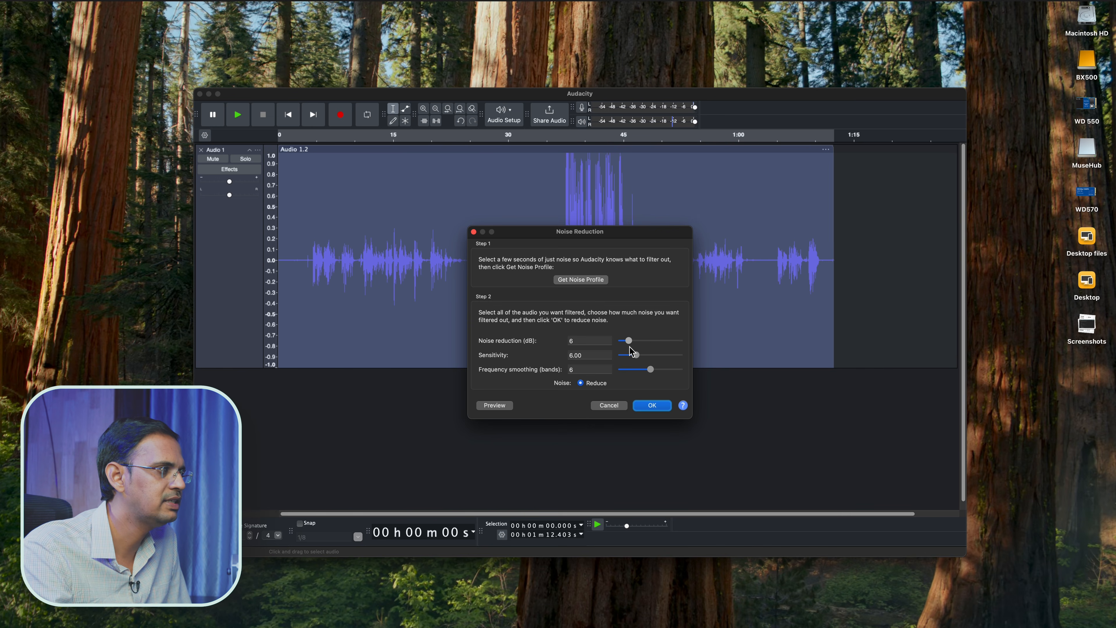
{"action": "key", "text": "Right"}
{"action": "key", "text": "Right"}
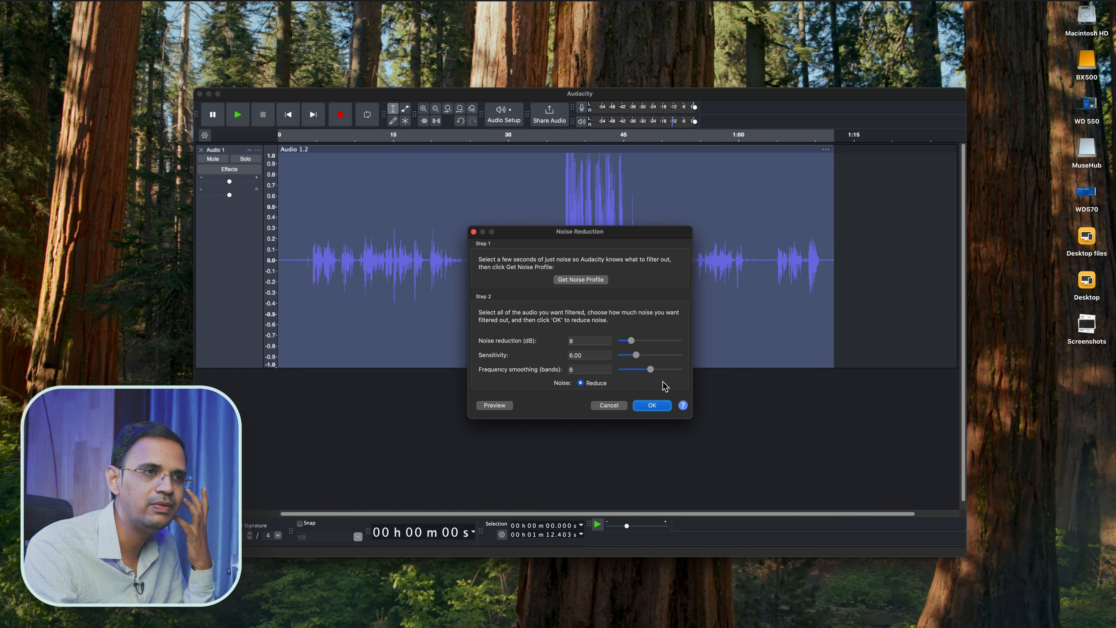
{"action": "left_click", "coordinate": [658, 409]}
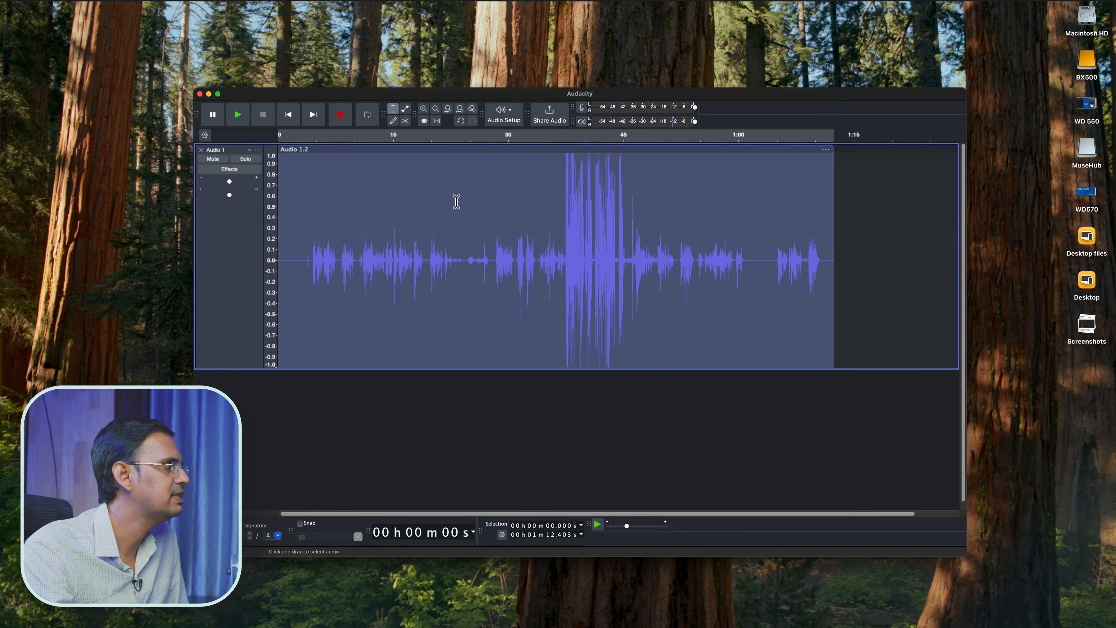
{"action": "left_click", "coordinate": [828, 275]}
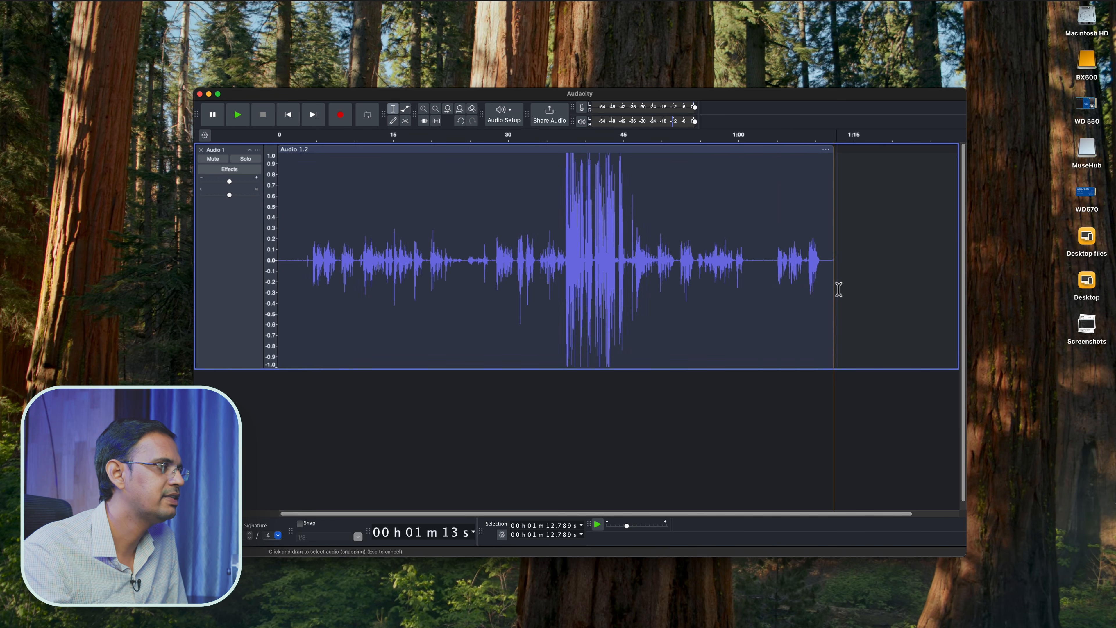
{"action": "left_click_drag", "start_coordinate": [816, 281], "coordinate": [317, 290]}
{"action": "left_click", "coordinate": [606, 302]}
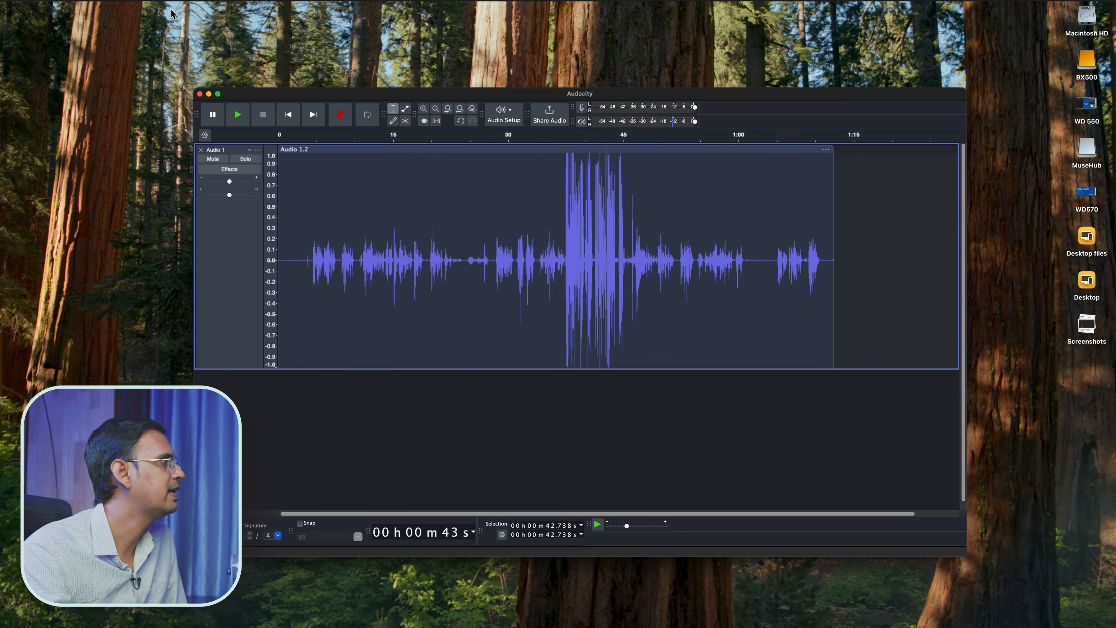
{"action": "left_click", "coordinate": [227, 0]}
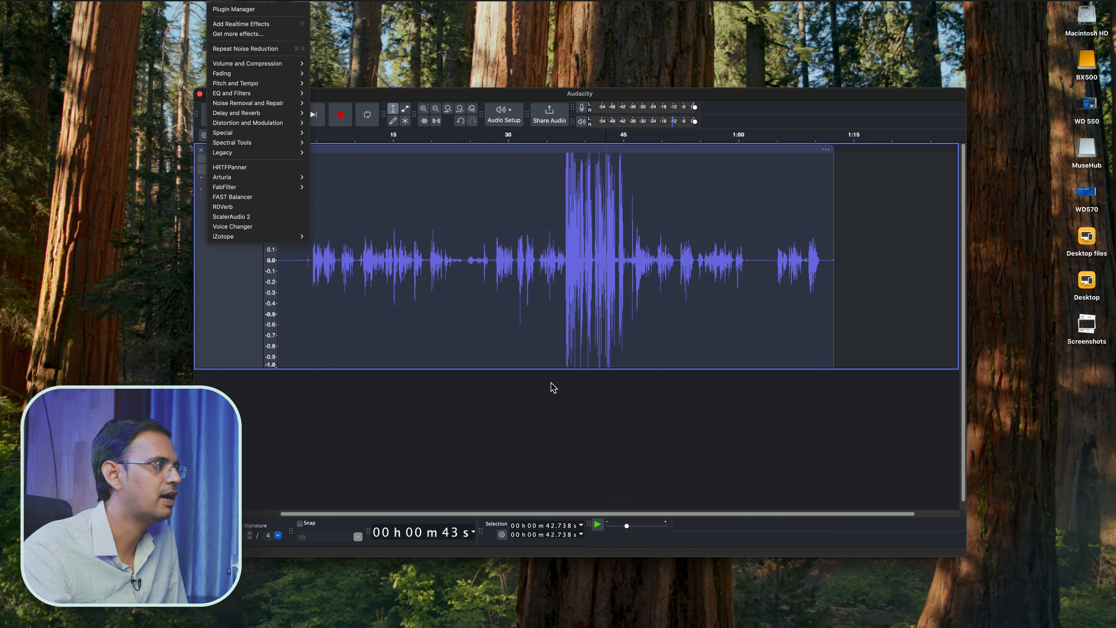
{"action": "left_click", "coordinate": [561, 307]}
- Select the clipped loud section from about 37.4 to 45.1 seconds and apply Clip Fix with a 95% threshold and -9 dB amplitude reduction
{"action": "left_click", "coordinate": [570, 270]}
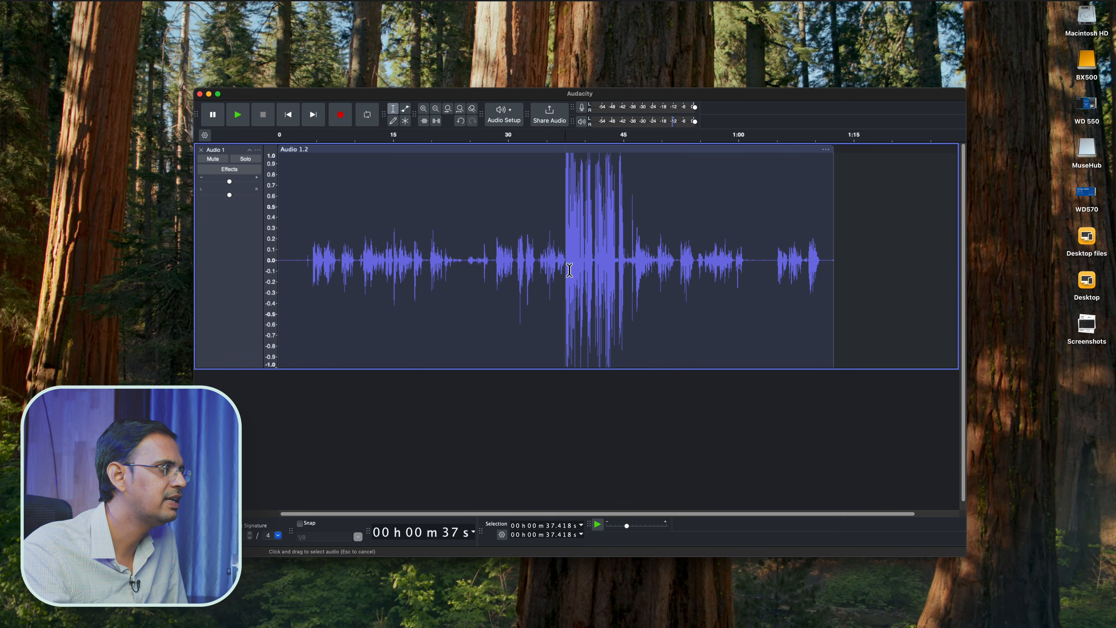
{"action": "left_click_drag", "start_coordinate": [569, 269], "coordinate": [624, 294]}
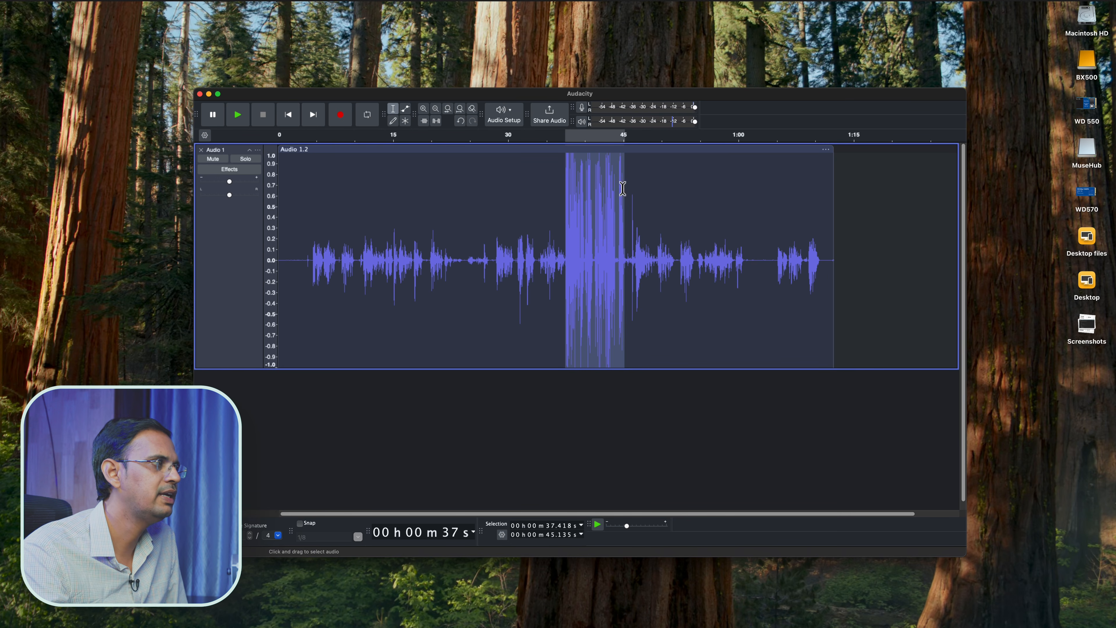
{"action": "left_click", "coordinate": [207, 2]}
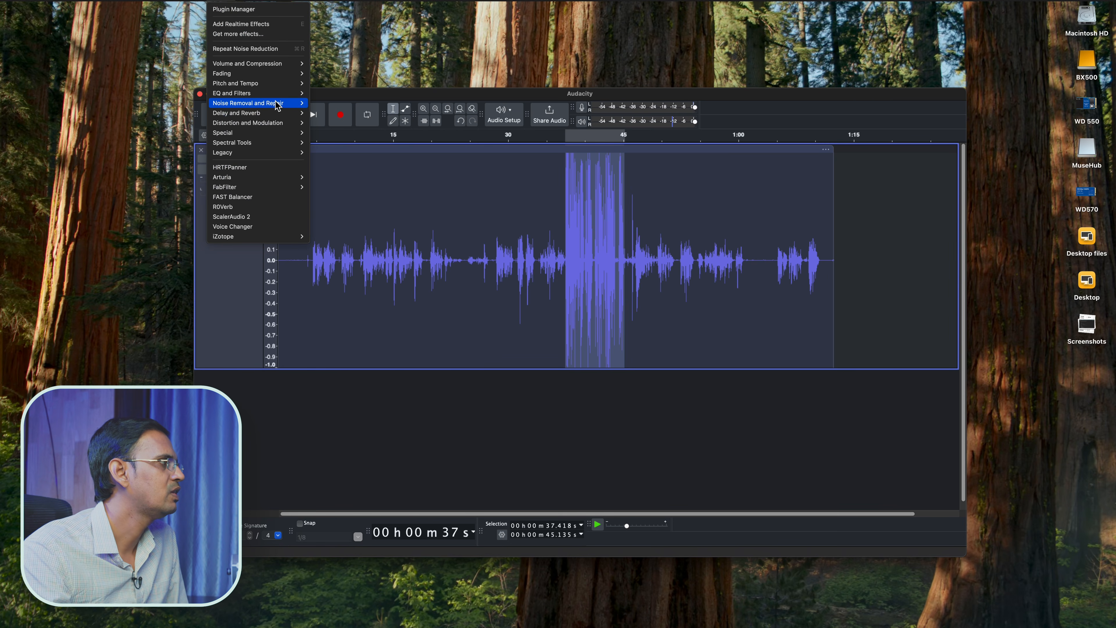
{"action": "mouse_move", "coordinate": [276, 104]}
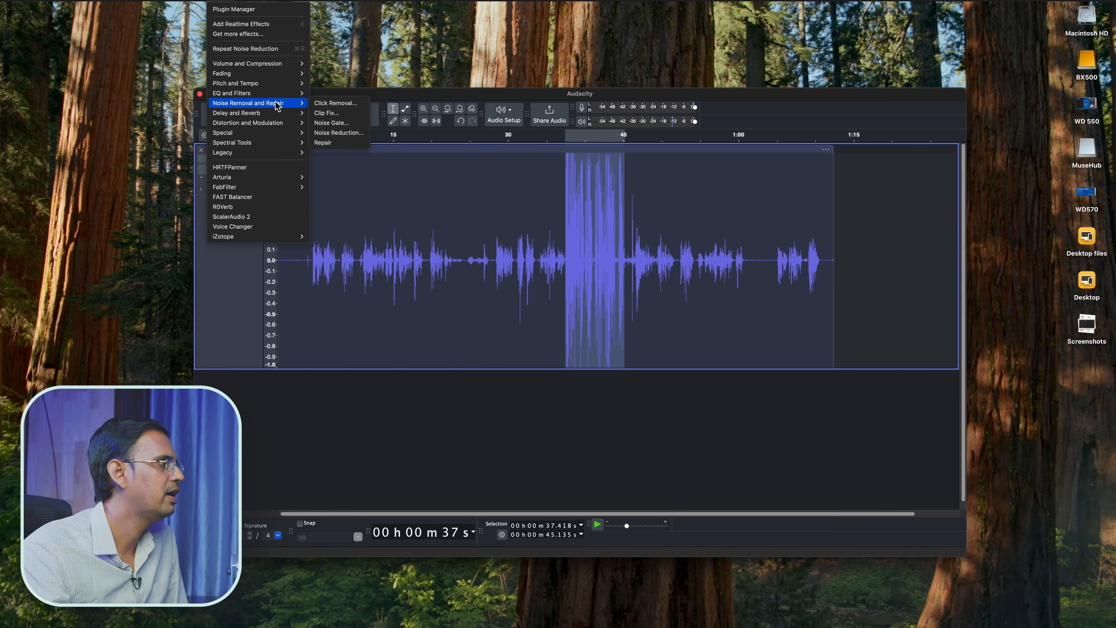
{"action": "left_click", "coordinate": [344, 114]}
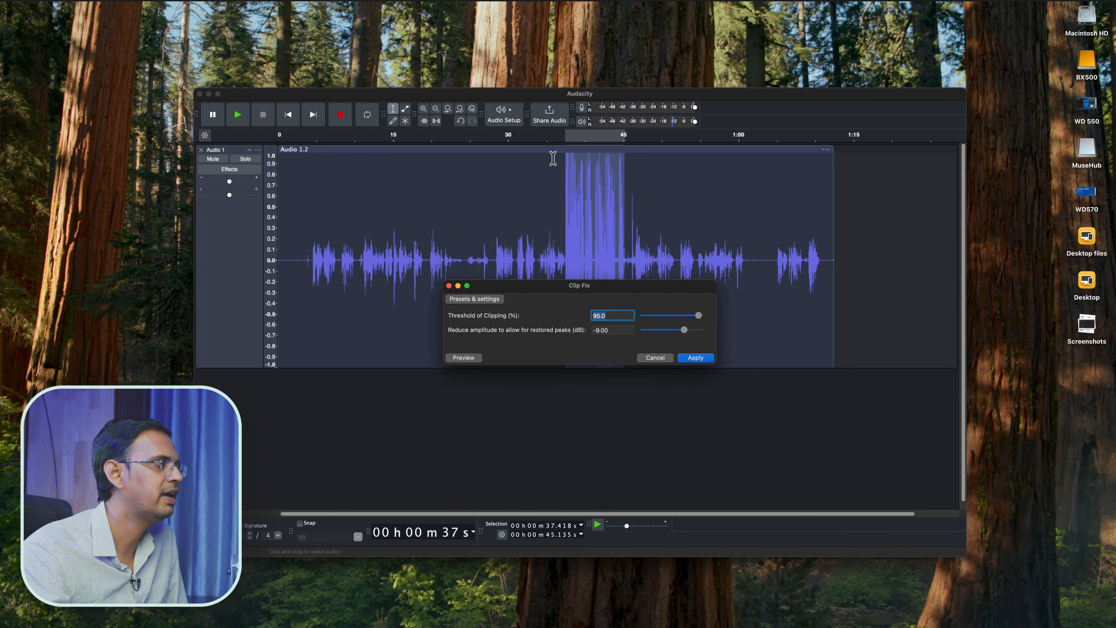
{"action": "left_click", "coordinate": [696, 358]}
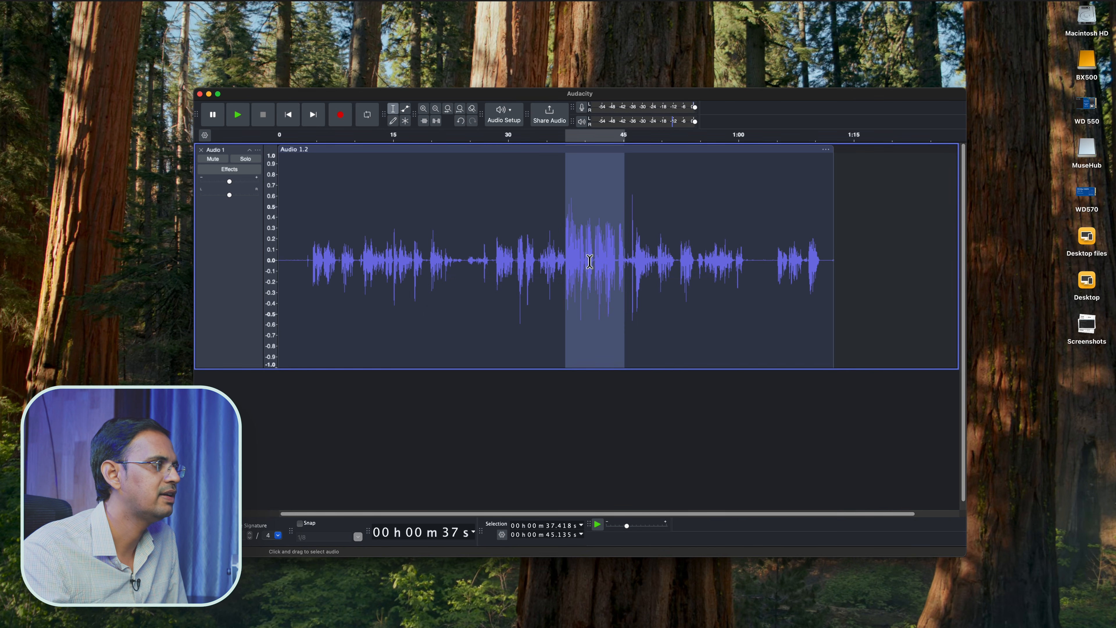
- Play the repaired loud section from about 37.7 seconds to hear the effect of Clip Fix
{"action": "left_click", "coordinate": [640, 277]}
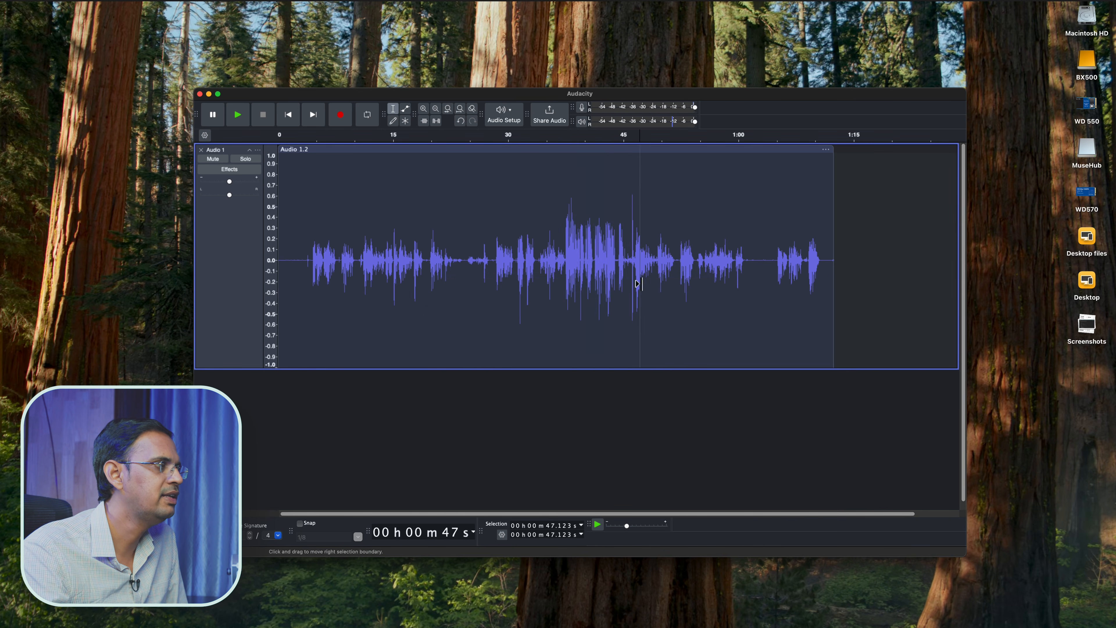
{"action": "left_click", "coordinate": [566, 251]}
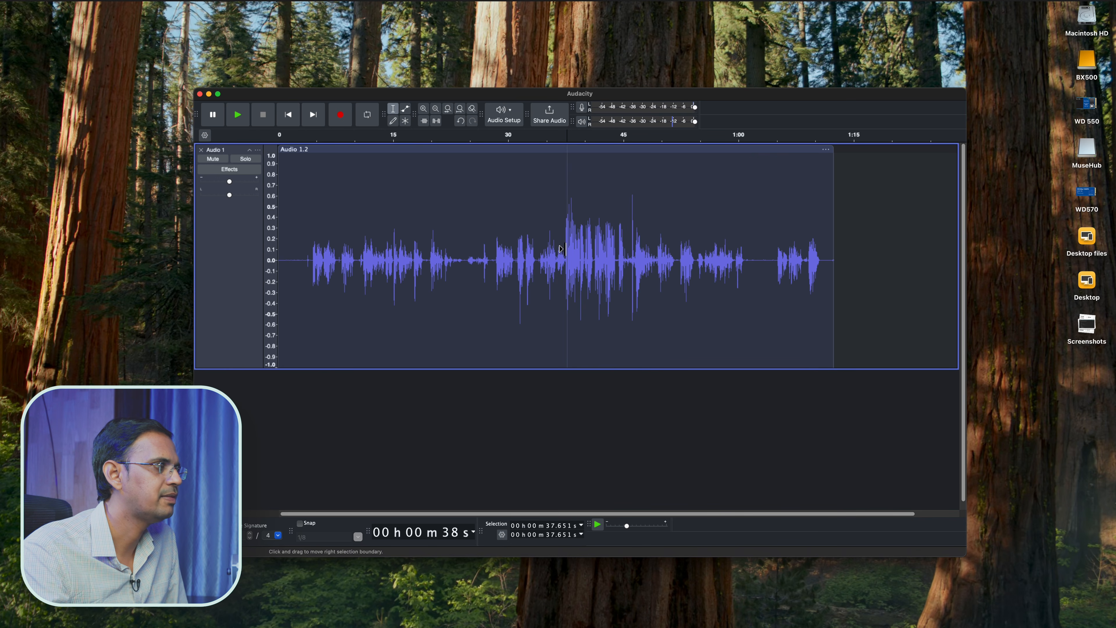
{"action": "key", "text": "space"}
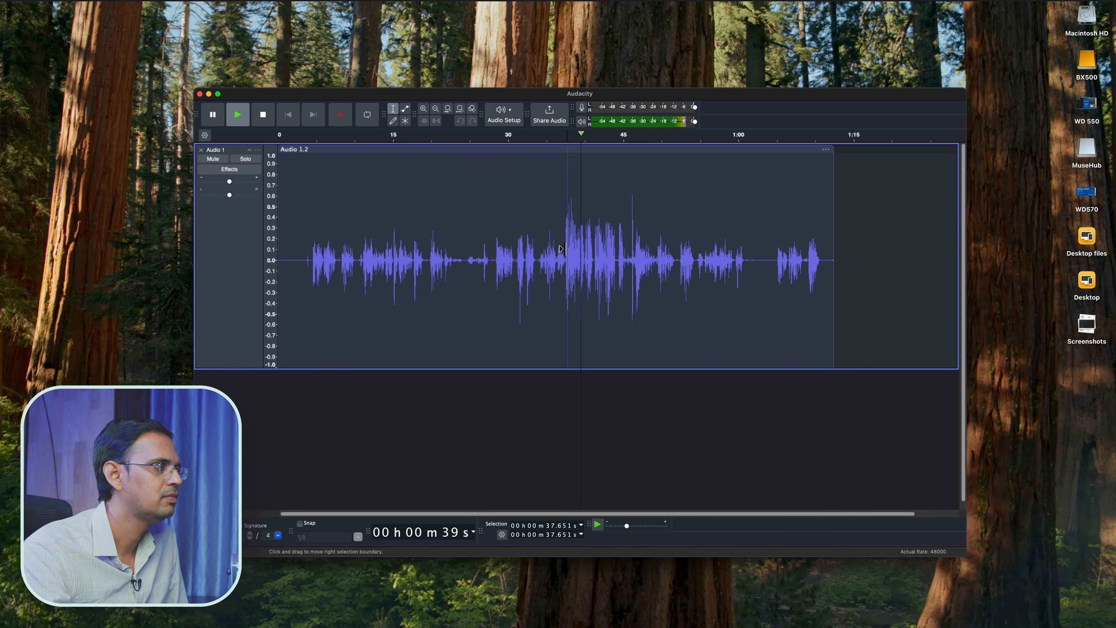
{"action": "key", "text": "space"}
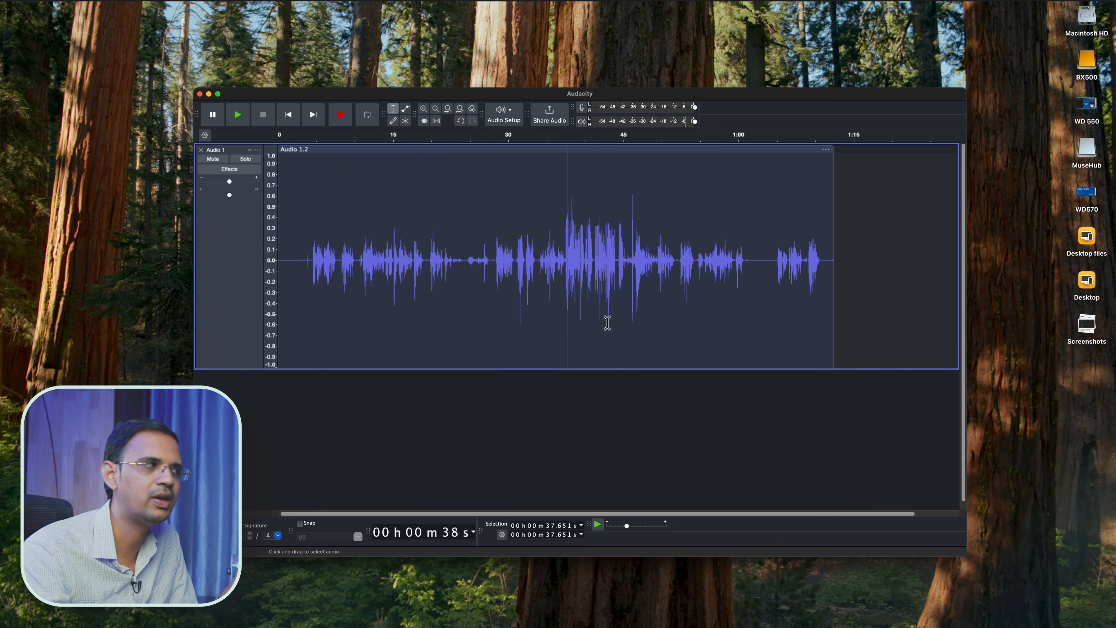
- Compare normal speech with the repaired section by playing short passages from about 11.7, 52.4 and 37.4 seconds
{"action": "left_click", "coordinate": [367, 260]}
{"action": "key", "text": "space"}
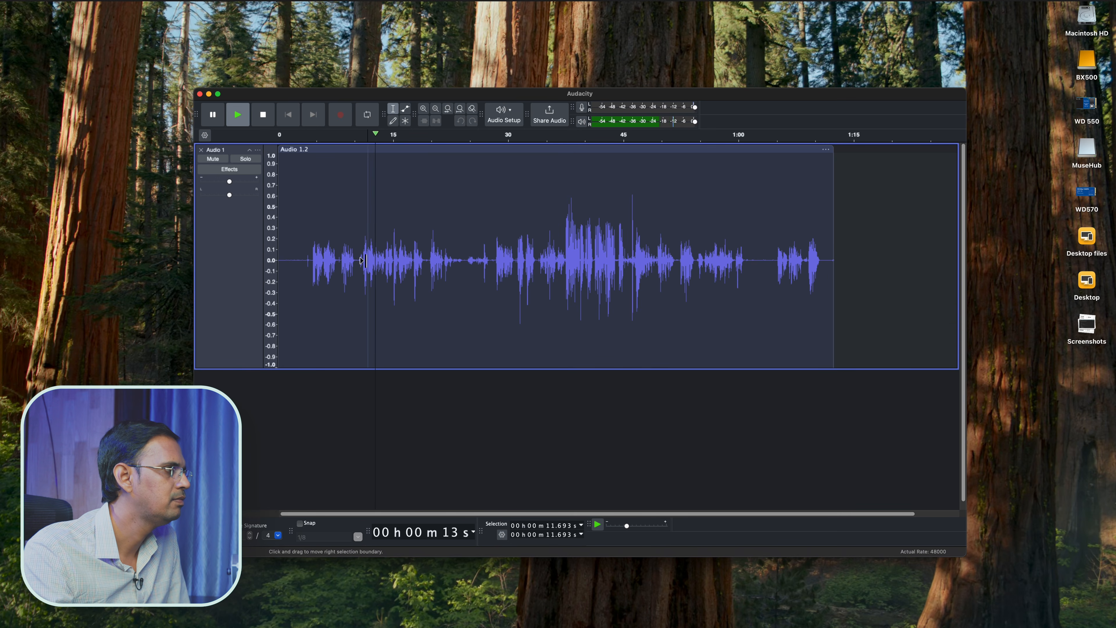
{"action": "key", "text": "space"}
{"action": "left_click", "coordinate": [679, 263]}
{"action": "key", "text": "space"}
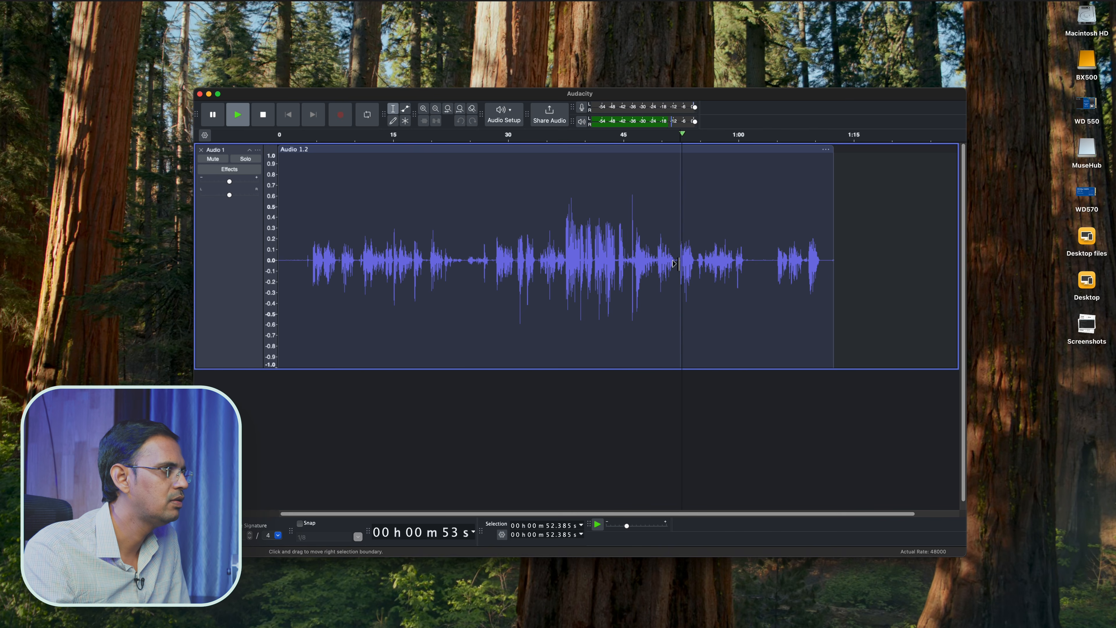
{"action": "key", "text": "space"}
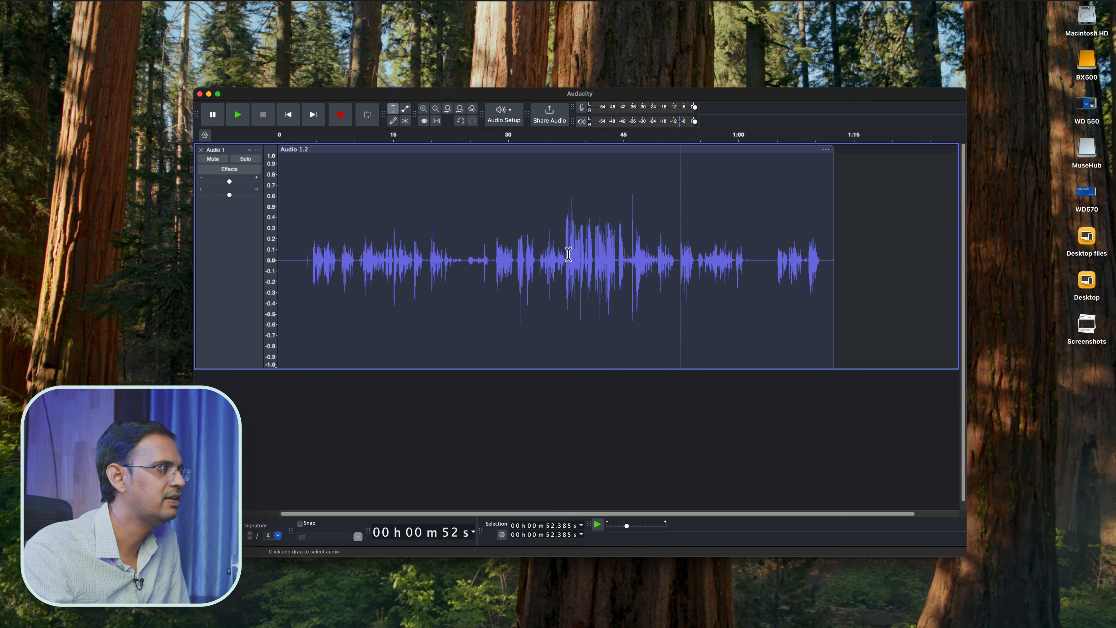
{"action": "left_click", "coordinate": [565, 252]}
{"action": "key", "text": "space"}
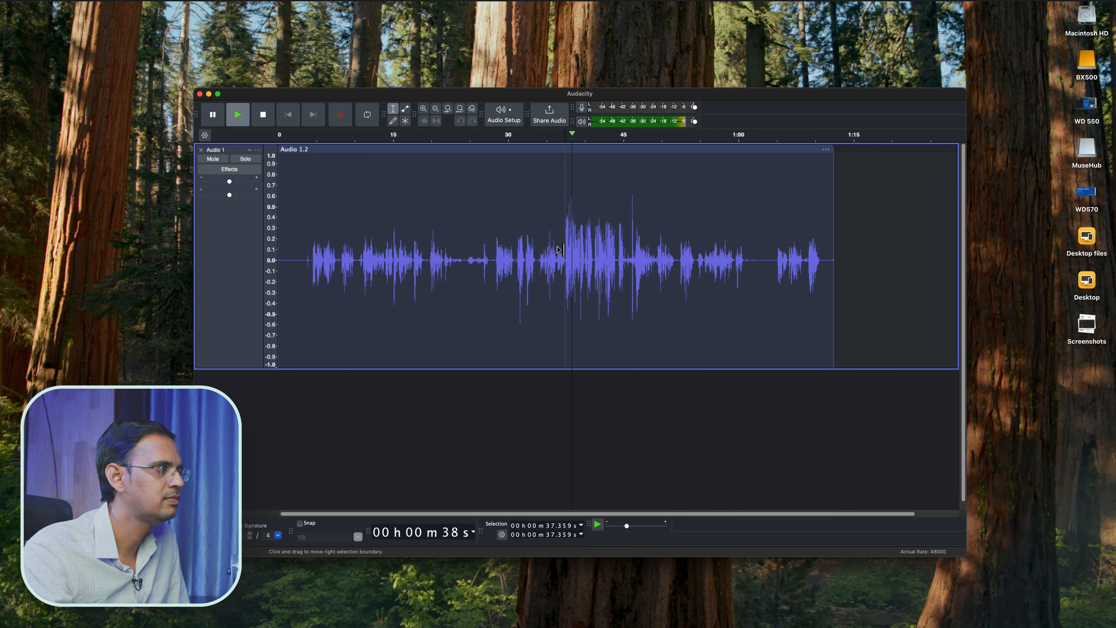
{"action": "key", "text": "space"}
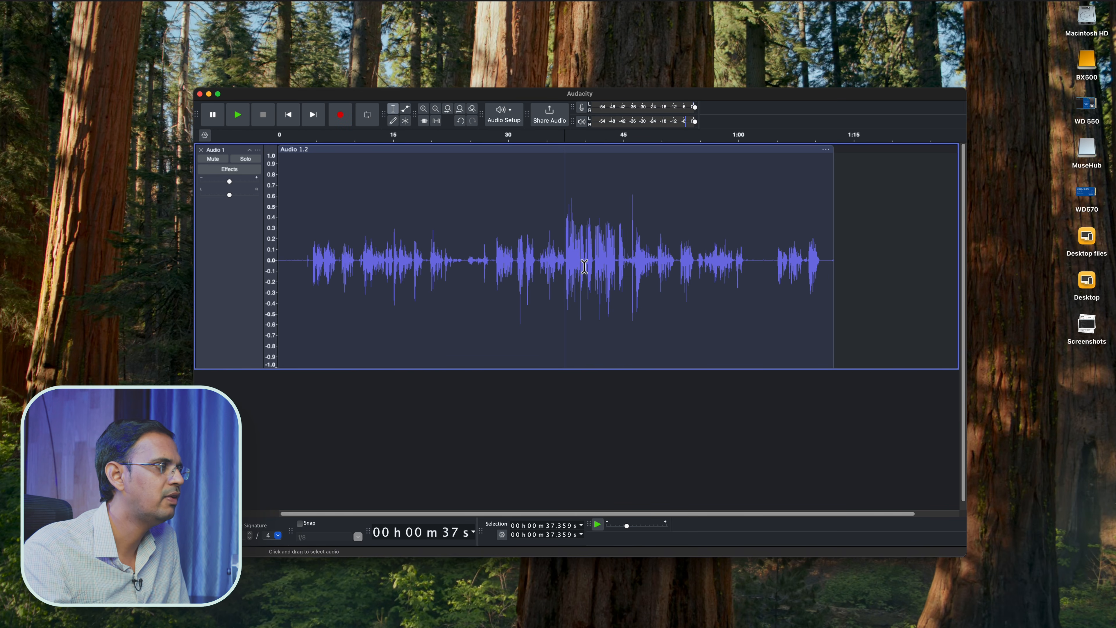
{"action": "left_click", "coordinate": [644, 286]}
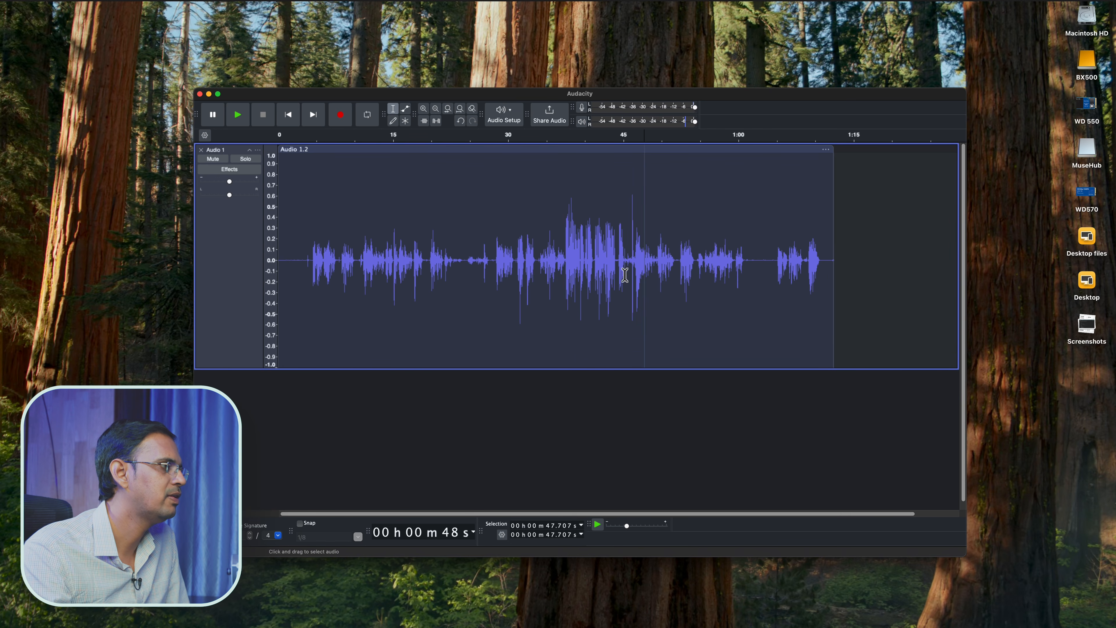
{"action": "left_click_drag", "start_coordinate": [304, 299], "coordinate": [478, 343]}
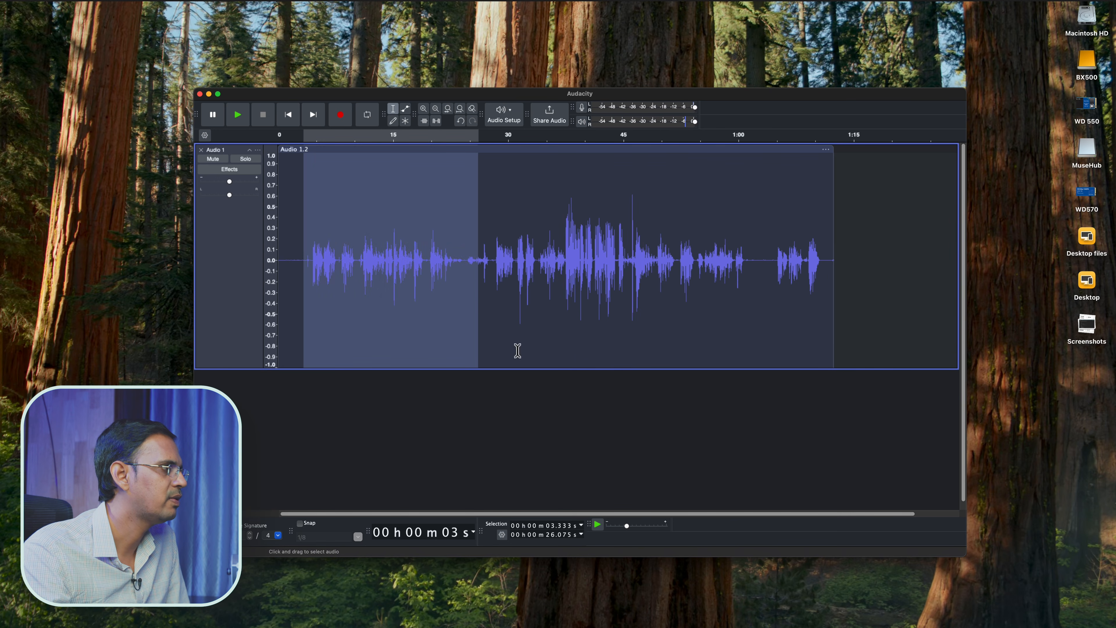
{"action": "left_click", "coordinate": [607, 270]}
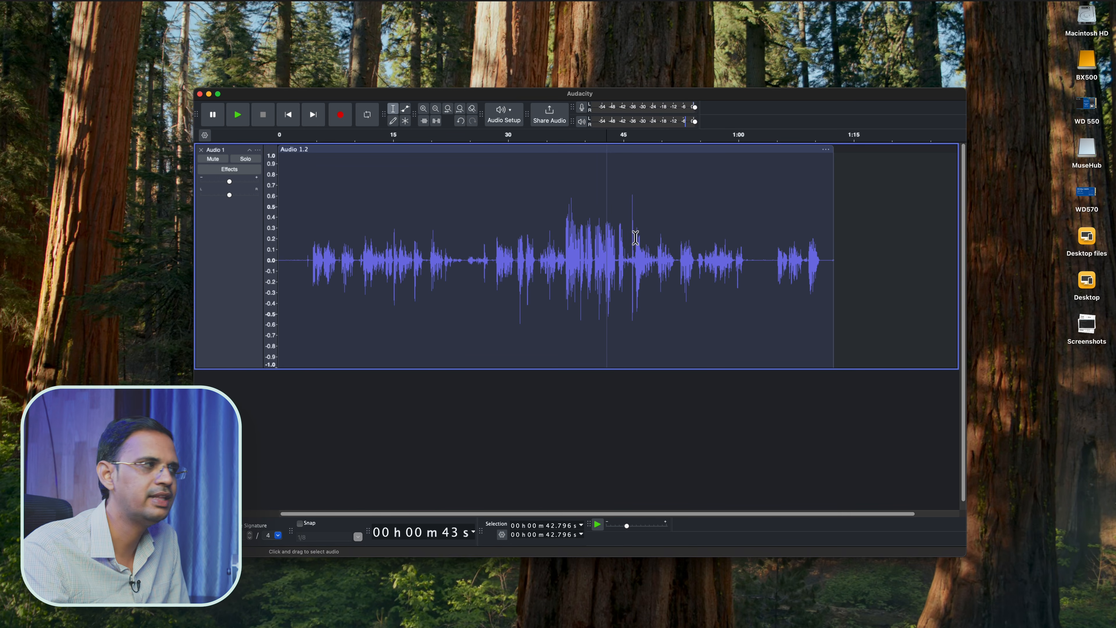
- Open the Compressor for the entire recording and set its threshold to -12.5 dB
{"action": "left_click", "coordinate": [223, 1]}
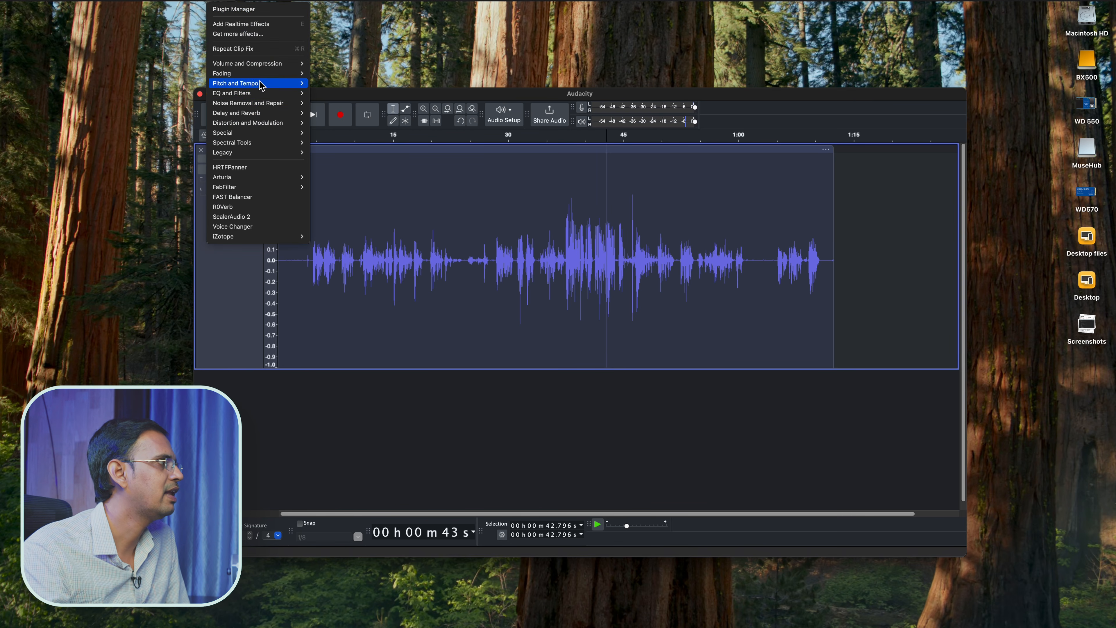
{"action": "mouse_move", "coordinate": [265, 74]}
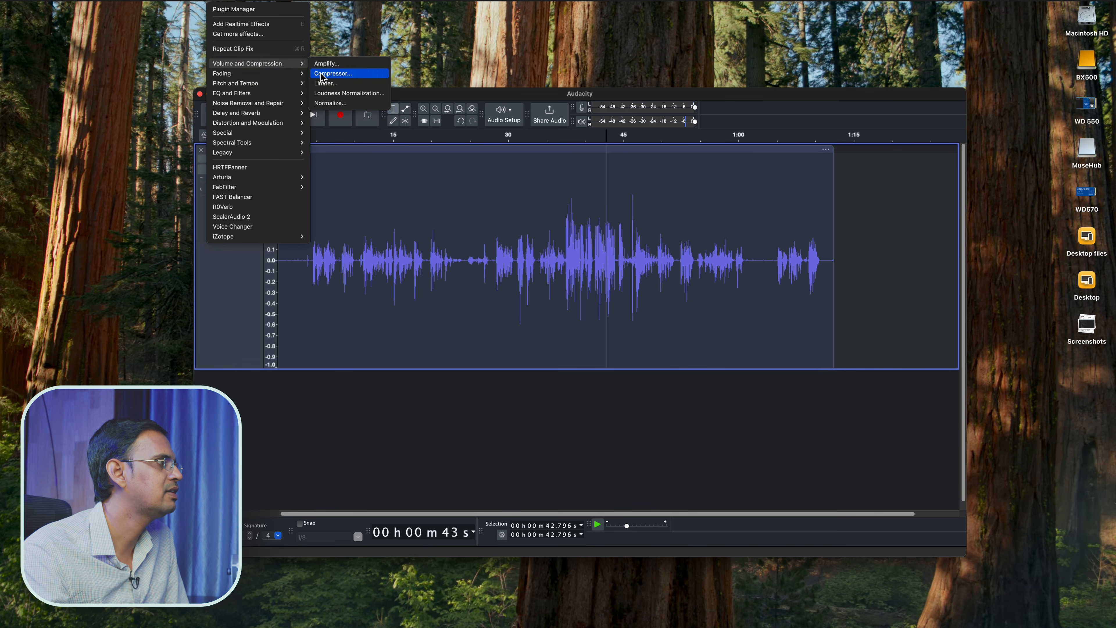
{"action": "left_click", "coordinate": [321, 75]}
{"action": "left_click", "coordinate": [636, 340]}
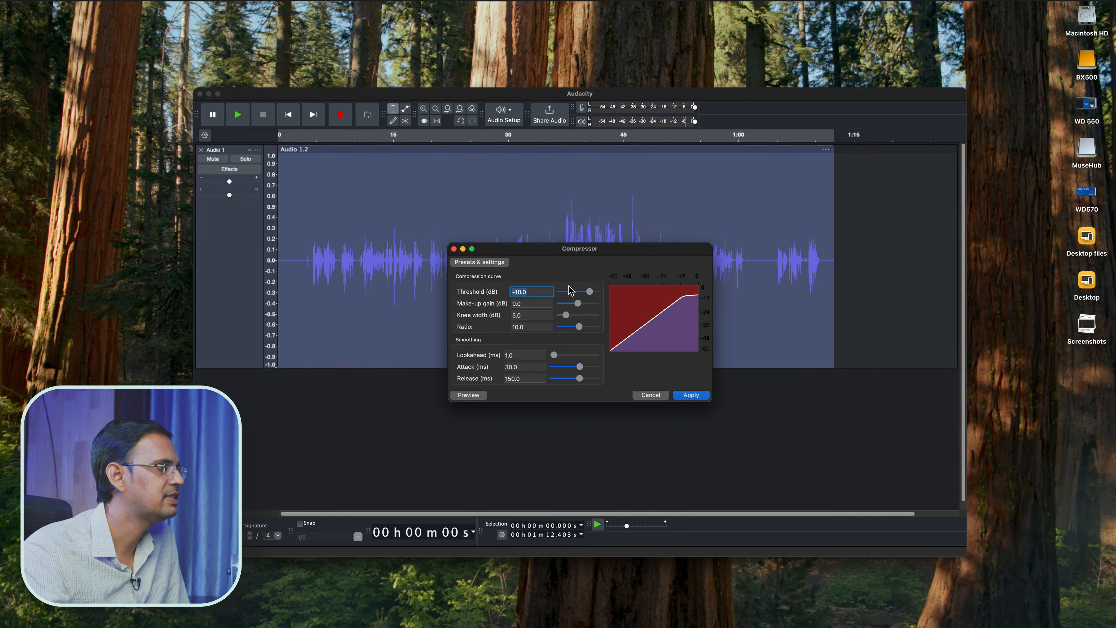
{"action": "left_click_drag", "start_coordinate": [580, 250], "coordinate": [661, 236]}
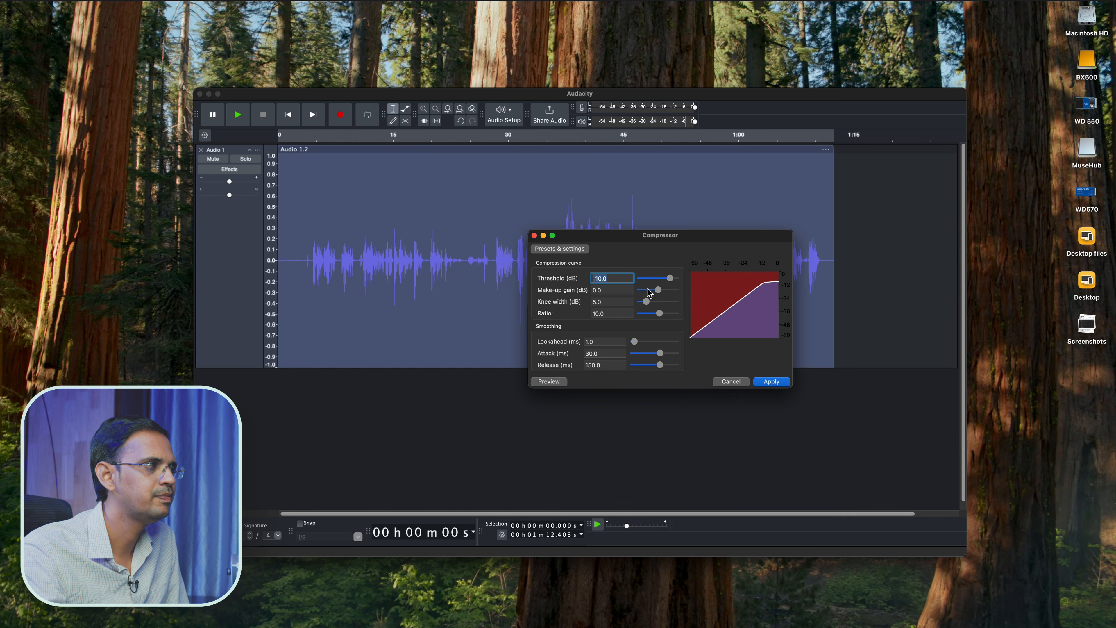
{"action": "mouse_move", "coordinate": [670, 278]}
{"action": "left_mouse_down"}
{"action": "mouse_move", "coordinate": [658, 284]}
{"action": "mouse_move", "coordinate": [671, 282]}
{"action": "left_mouse_up"}
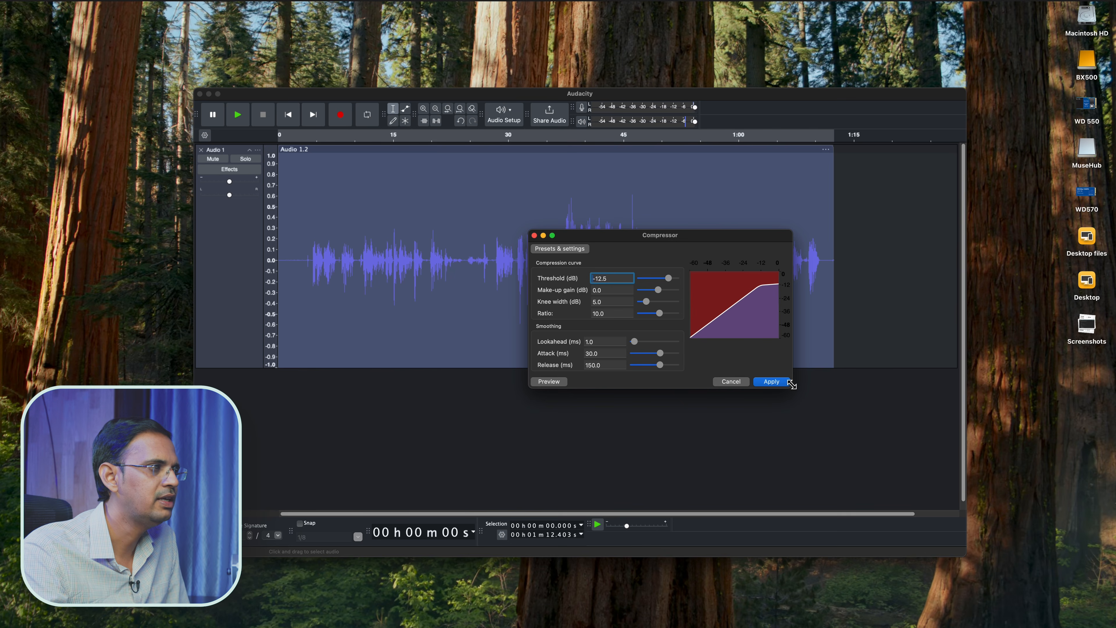
- Try compressing the entire recording with the Compressor threshold at -26.4 dB, and undo the effect
{"action": "left_click_drag", "start_coordinate": [650, 238], "coordinate": [866, 199]}
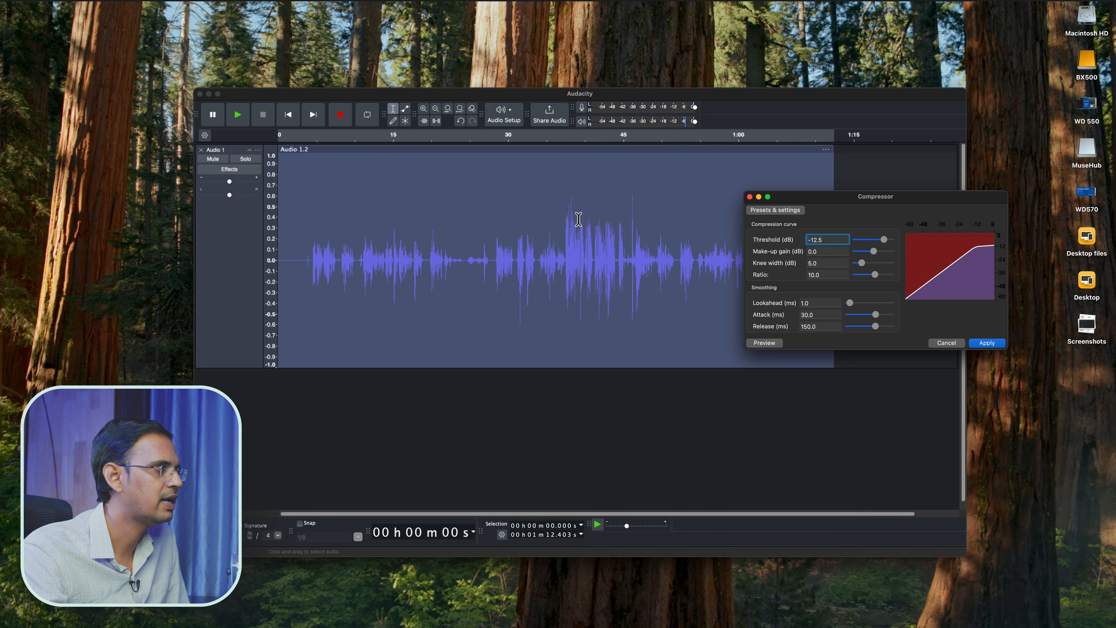
{"action": "left_click_drag", "start_coordinate": [850, 198], "coordinate": [696, 347]}
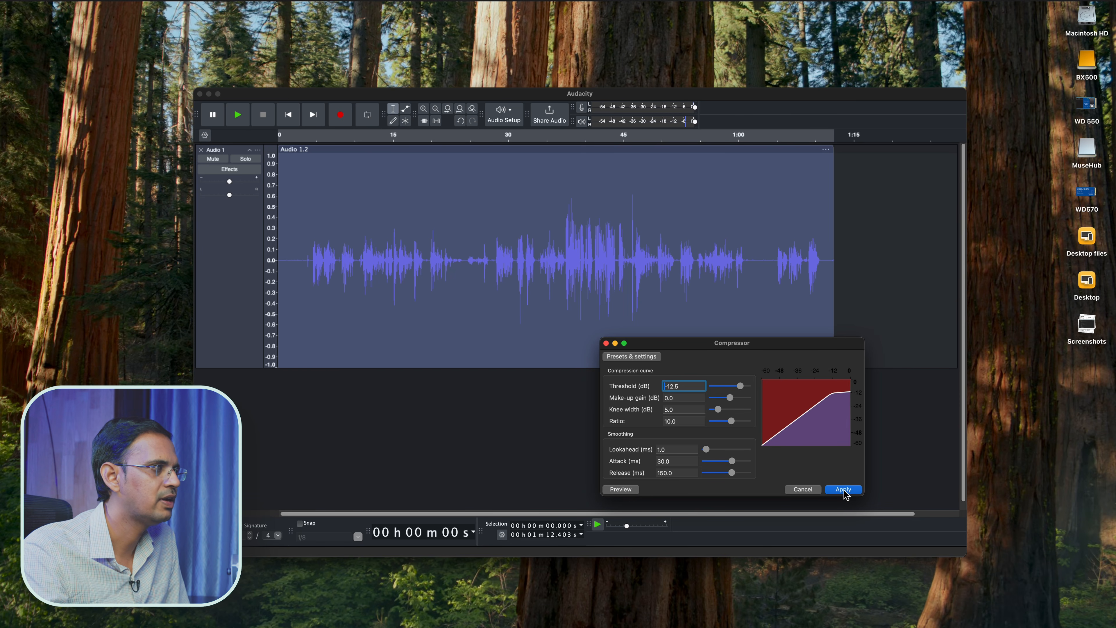
{"action": "left_click_drag", "start_coordinate": [747, 343], "coordinate": [986, 268]}
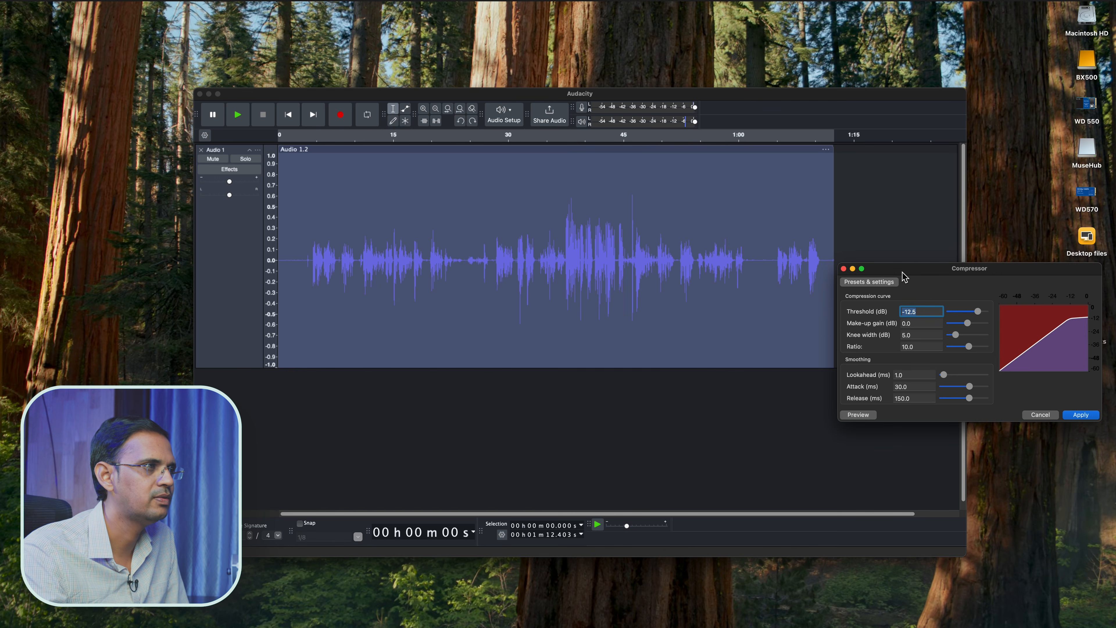
{"action": "left_click_drag", "start_coordinate": [903, 277], "coordinate": [738, 257]}
{"action": "left_click_drag", "start_coordinate": [812, 293], "coordinate": [803, 294]}
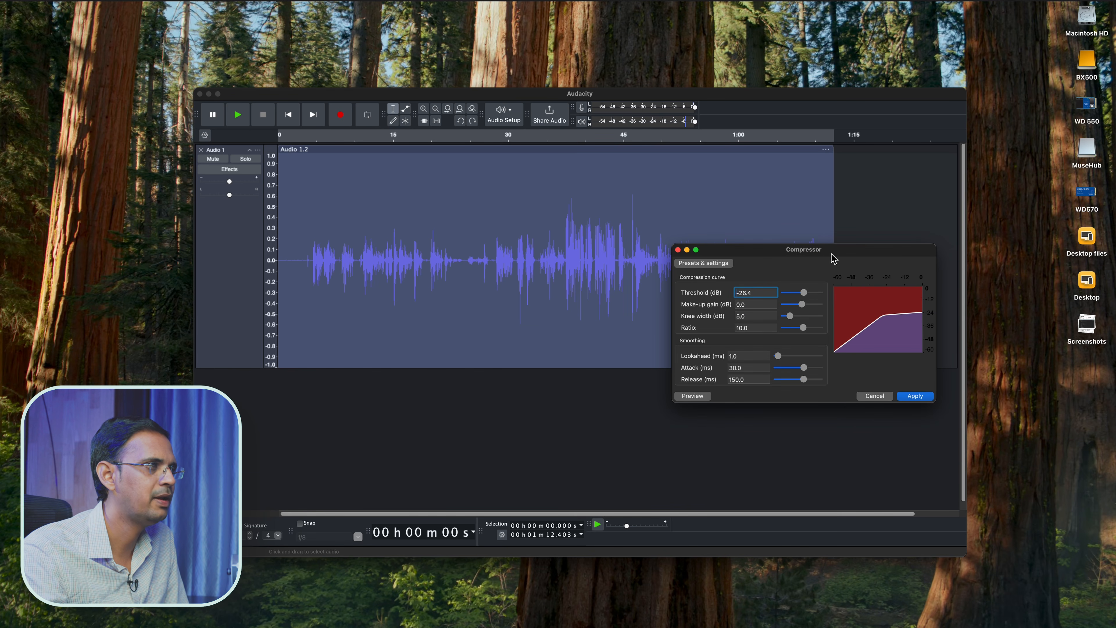
{"action": "left_click_drag", "start_coordinate": [830, 252], "coordinate": [907, 184]}
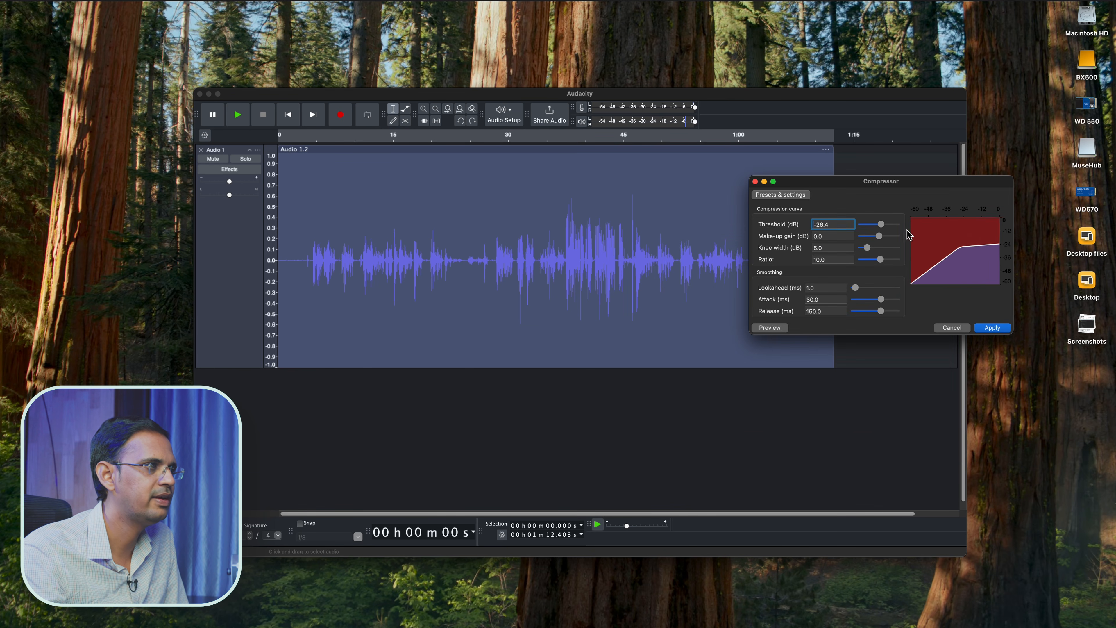
{"action": "left_click", "coordinate": [993, 330]}
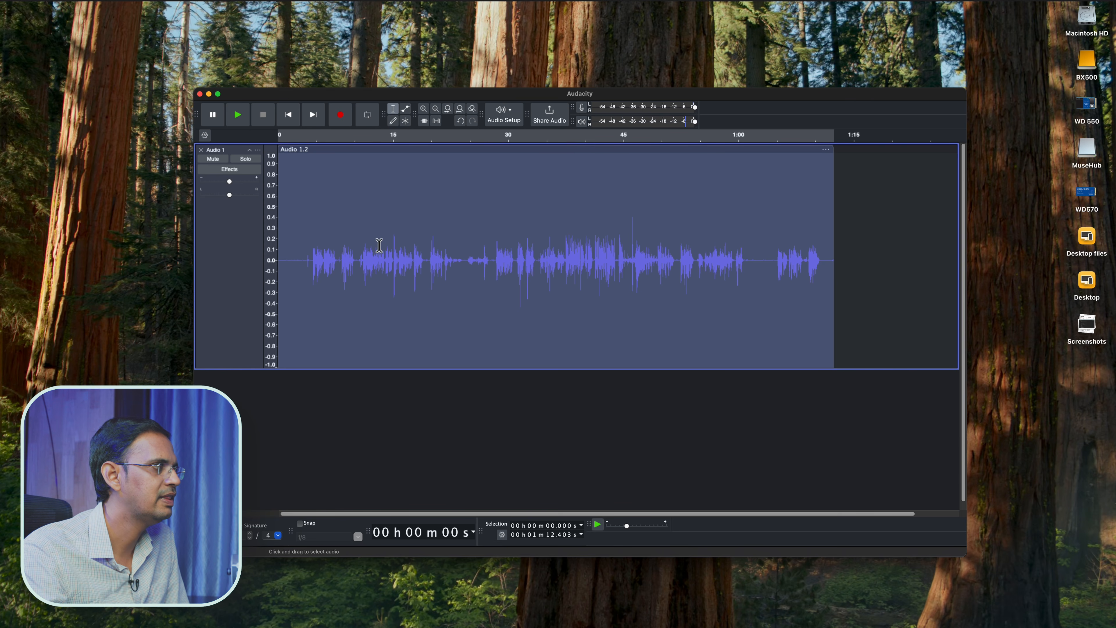
{"action": "left_click", "coordinate": [53, 3]}
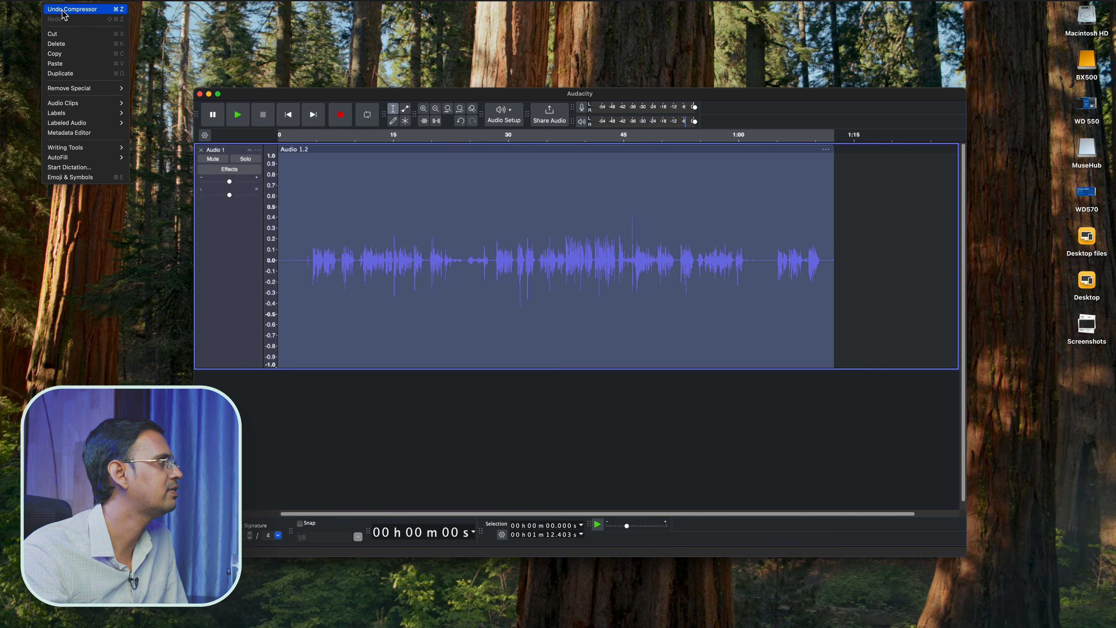
- Apply the Compressor to the entire recording with a threshold of -11.3 dB
{"action": "mouse_move", "coordinate": [220, 4]}
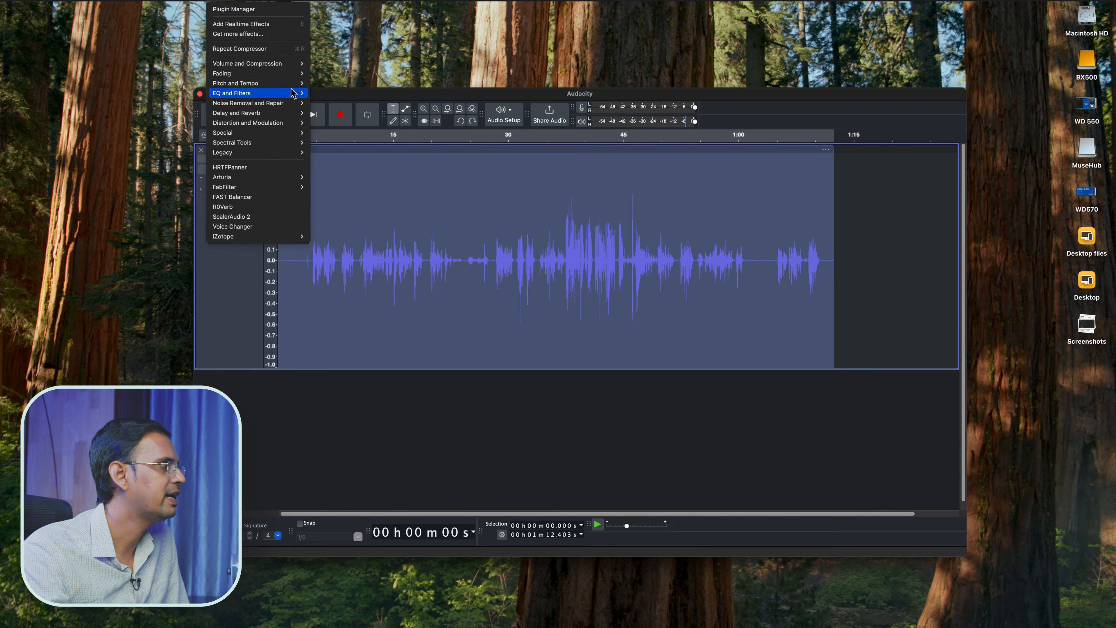
{"action": "mouse_move", "coordinate": [272, 83]}
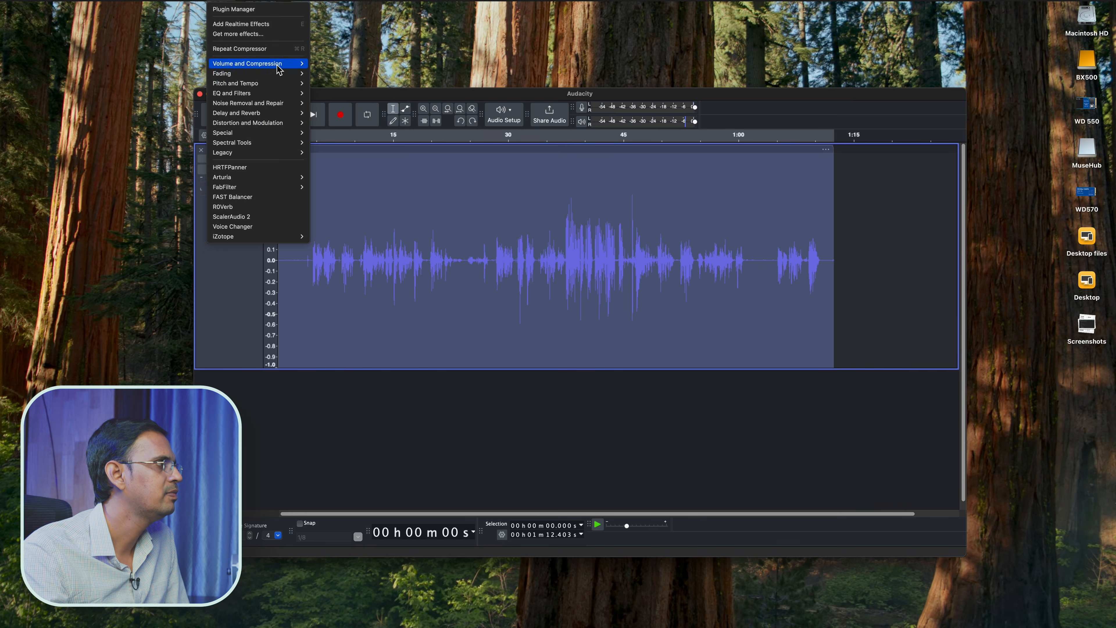
{"action": "mouse_move", "coordinate": [281, 63]}
{"action": "left_click", "coordinate": [325, 73]}
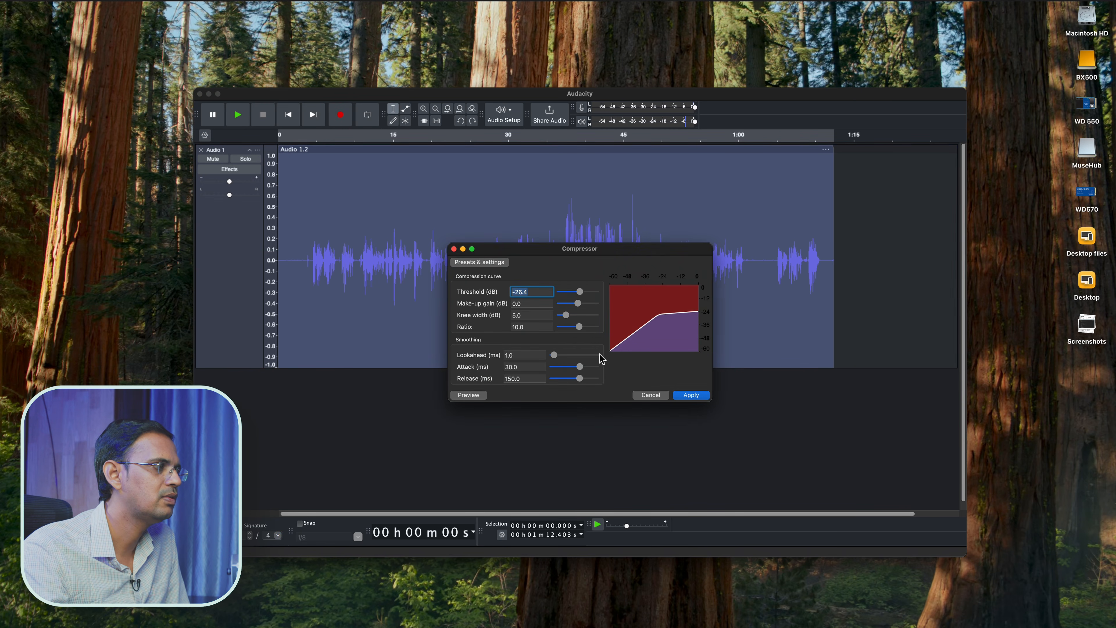
{"action": "mouse_move", "coordinate": [583, 291]}
{"action": "left_mouse_down"}
{"action": "mouse_move", "coordinate": [571, 293]}
{"action": "mouse_move", "coordinate": [597, 294]}
{"action": "mouse_move", "coordinate": [596, 310]}
{"action": "left_mouse_up"}
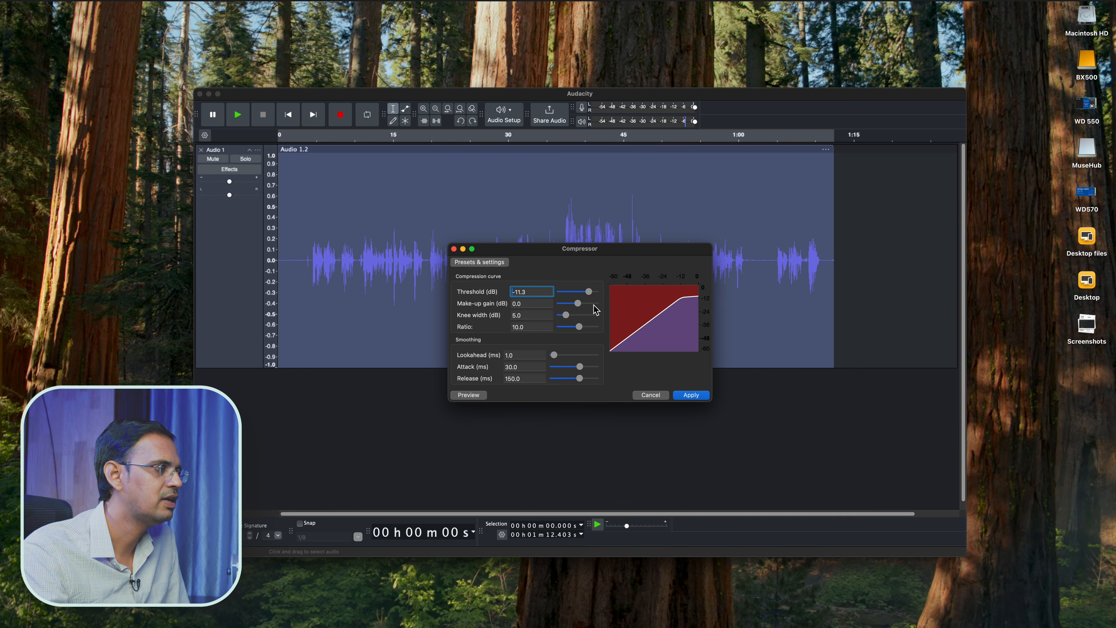
{"action": "left_click", "coordinate": [697, 398]}
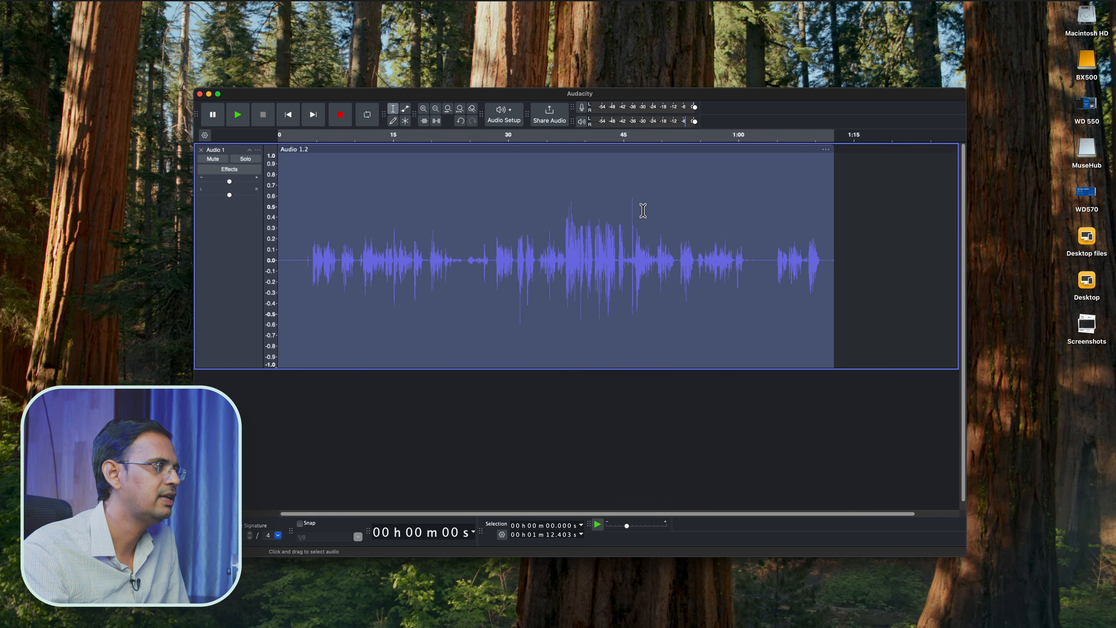
{"action": "left_click", "coordinate": [636, 330]}
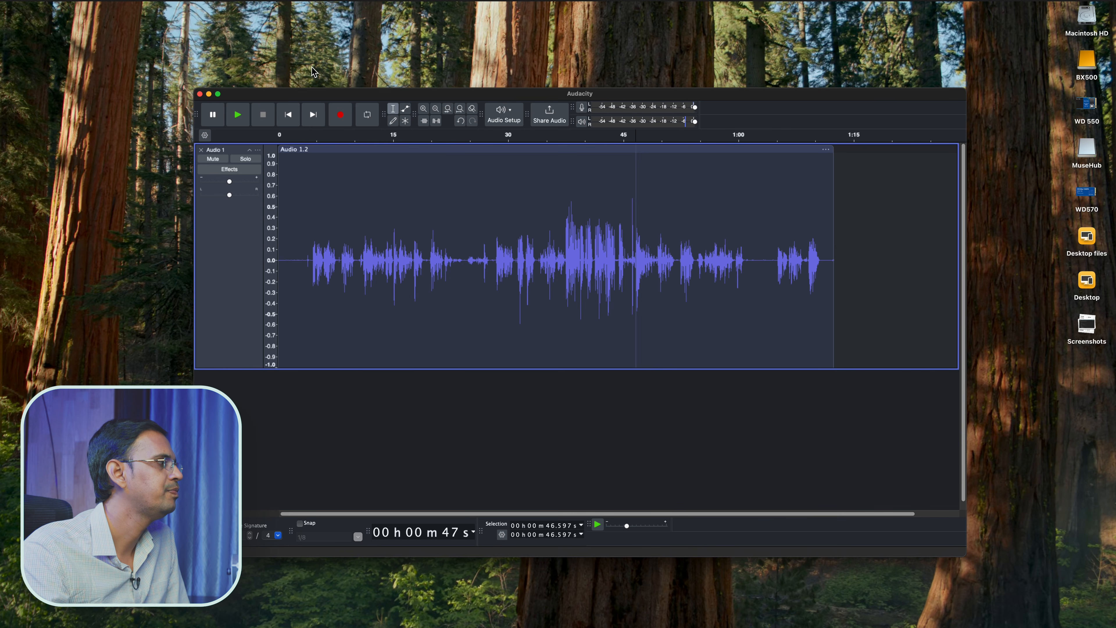
{"action": "left_click", "coordinate": [220, 2]}
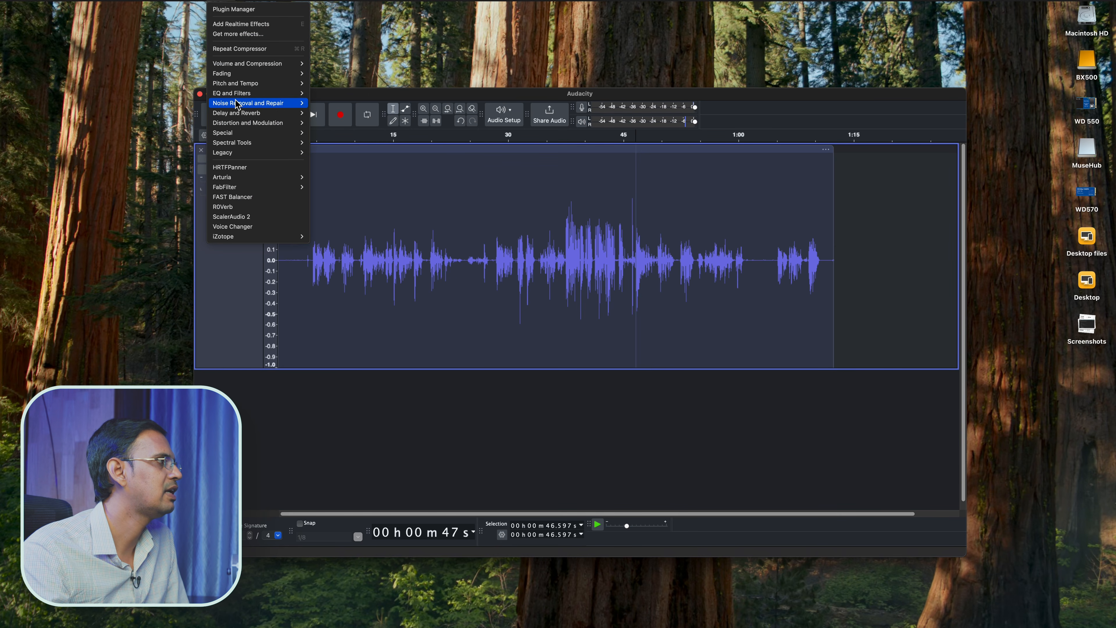
{"action": "mouse_move", "coordinate": [252, 108]}
{"action": "mouse_move", "coordinate": [268, 64]}
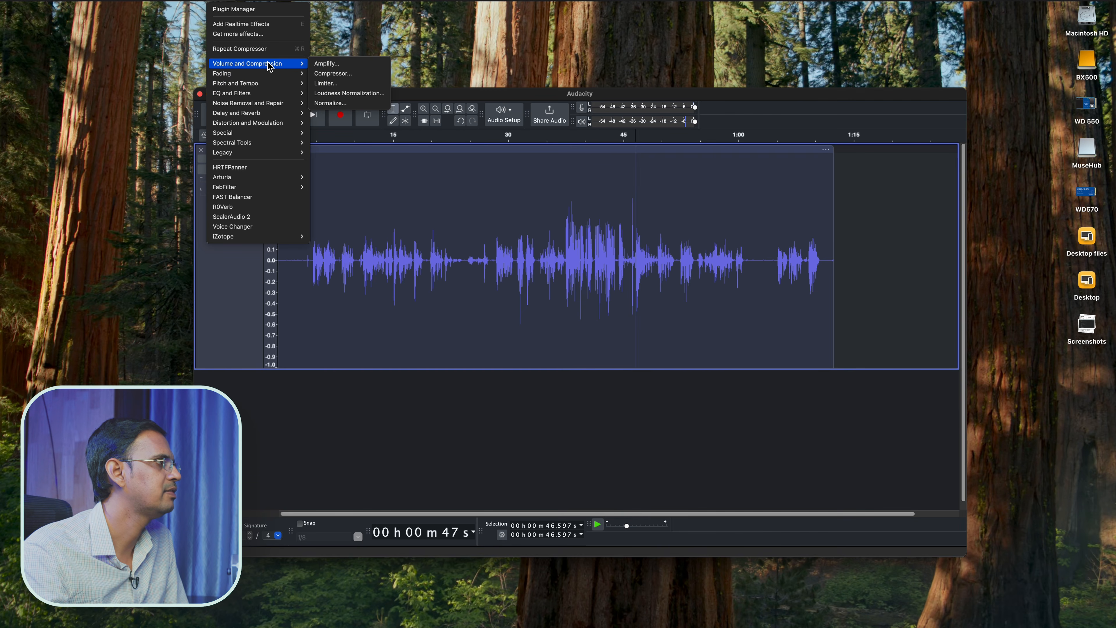
{"action": "left_click", "coordinate": [361, 93]}
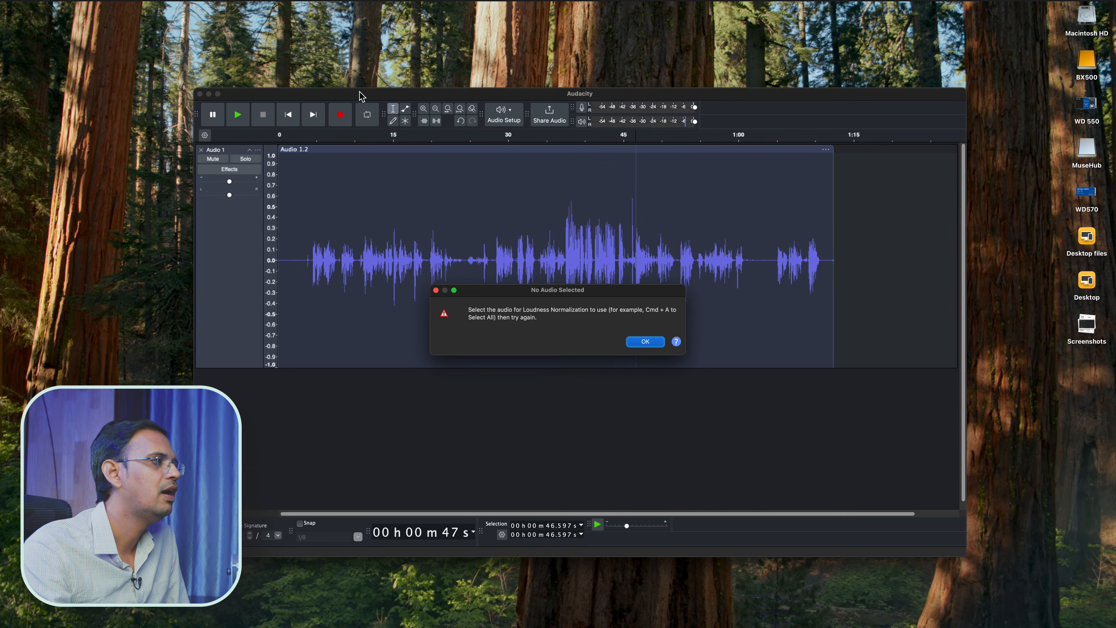
{"action": "left_click", "coordinate": [651, 347]}
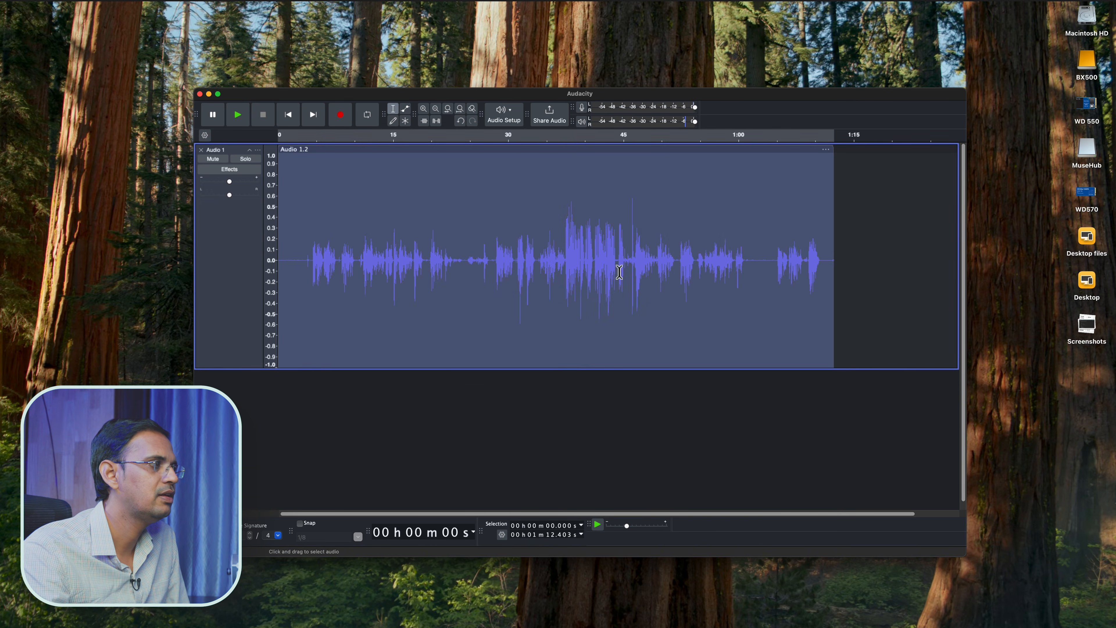
- Select the entire recording and set up Loudness Normalization to use perceived loudness
{"action": "key", "text": "super+a"}
{"action": "left_click", "coordinate": [253, 1]}
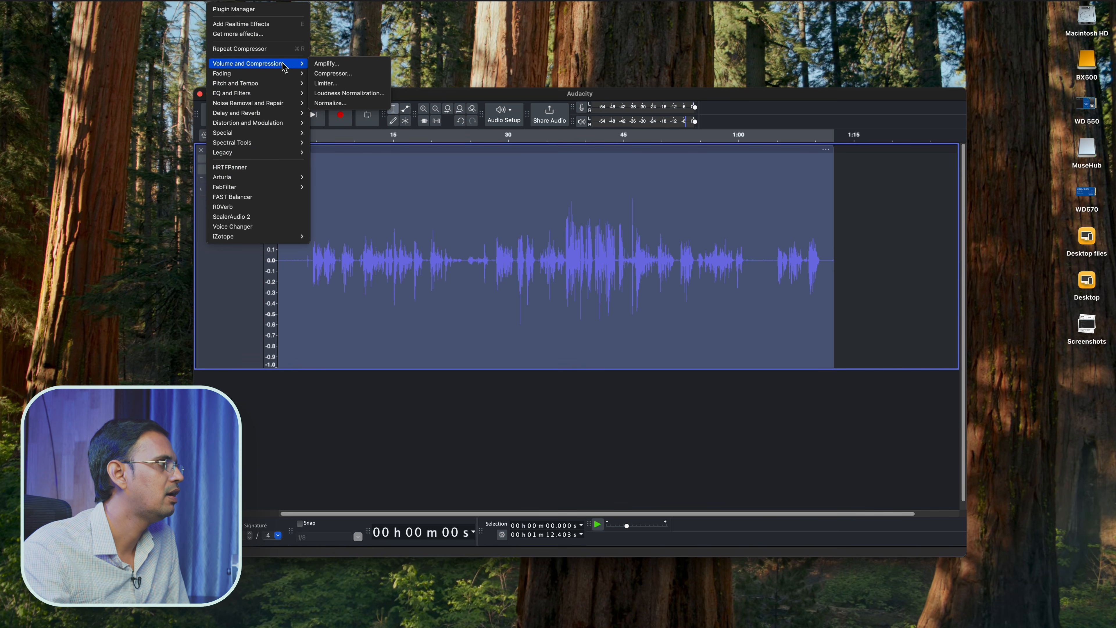
{"action": "left_click", "coordinate": [346, 94]}
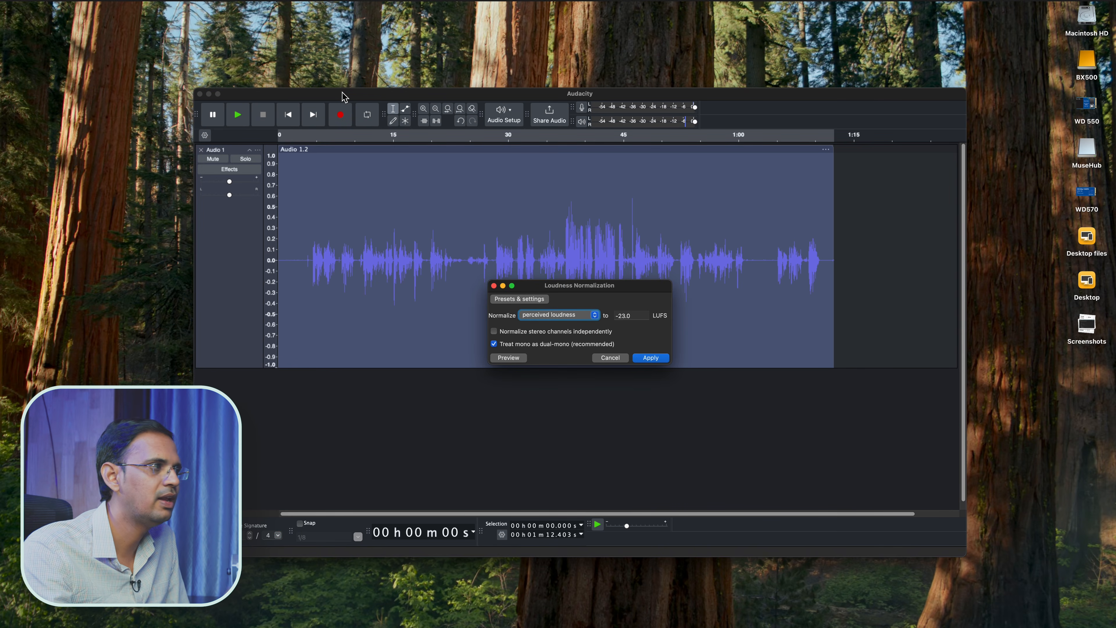
{"action": "left_click", "coordinate": [567, 314]}
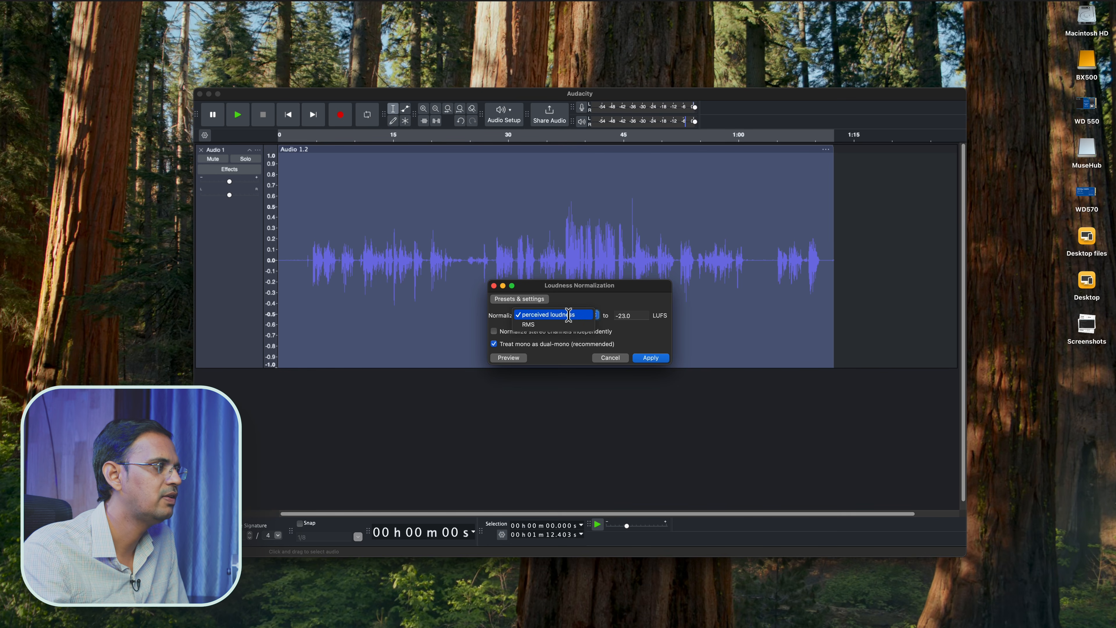
{"action": "left_click", "coordinate": [567, 325]}
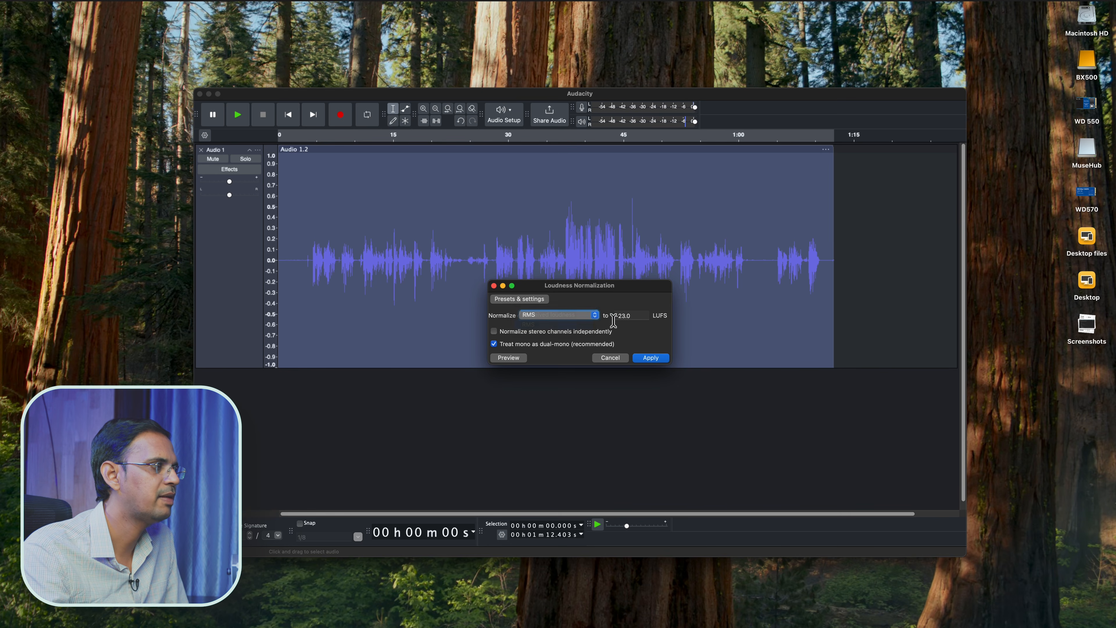
{"action": "left_click", "coordinate": [592, 316]}
{"action": "left_click", "coordinate": [580, 303]}
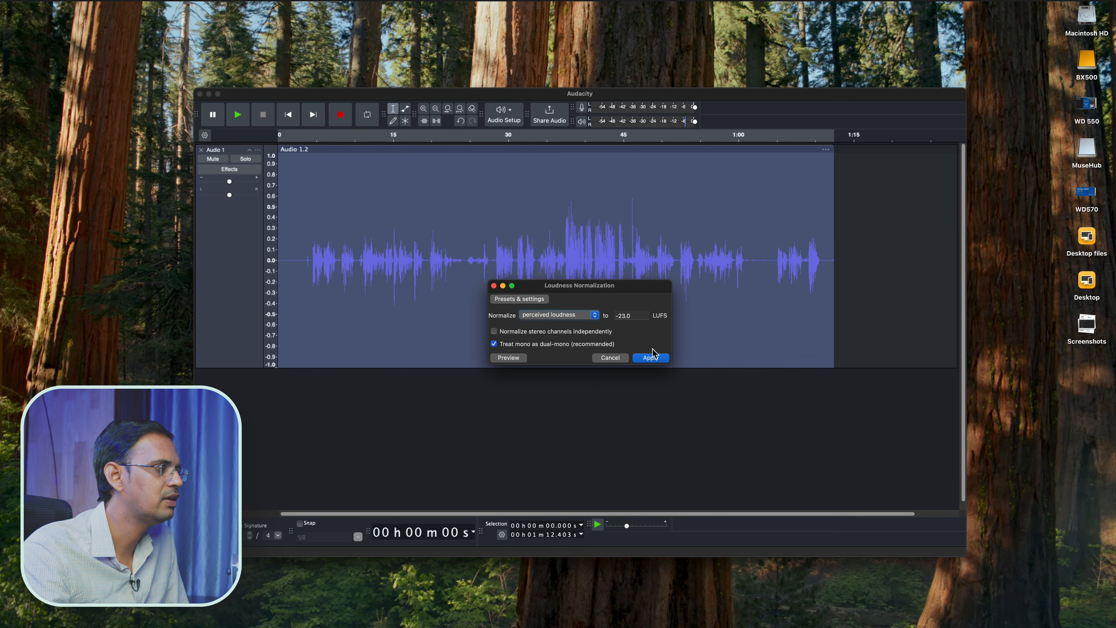
- Apply Loudness Normalization to the selected recording at -23.0 LUFS, treating mono as dual-mono
{"action": "left_click_drag", "start_coordinate": [609, 286], "coordinate": [967, 213]}
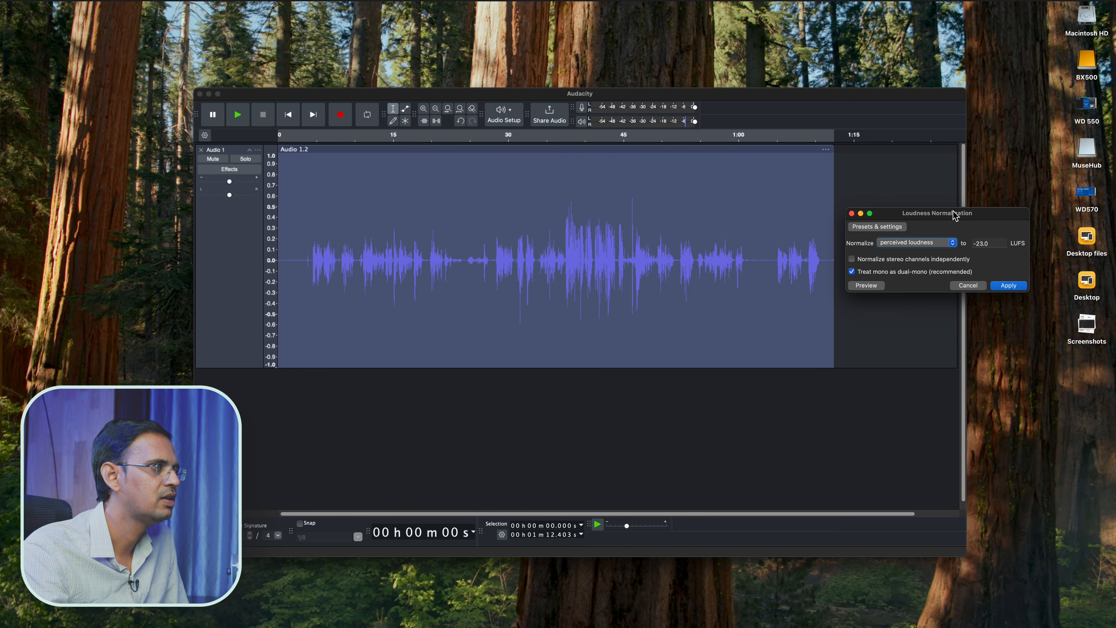
{"action": "left_click_drag", "start_coordinate": [955, 215], "coordinate": [628, 194]}
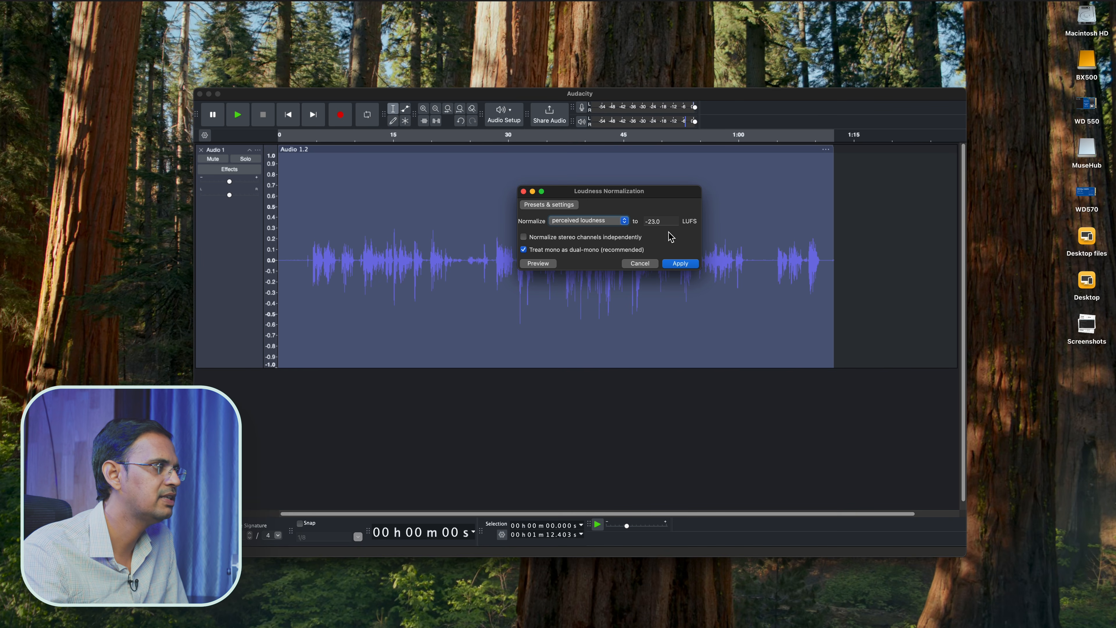
{"action": "left_click", "coordinate": [658, 222]}
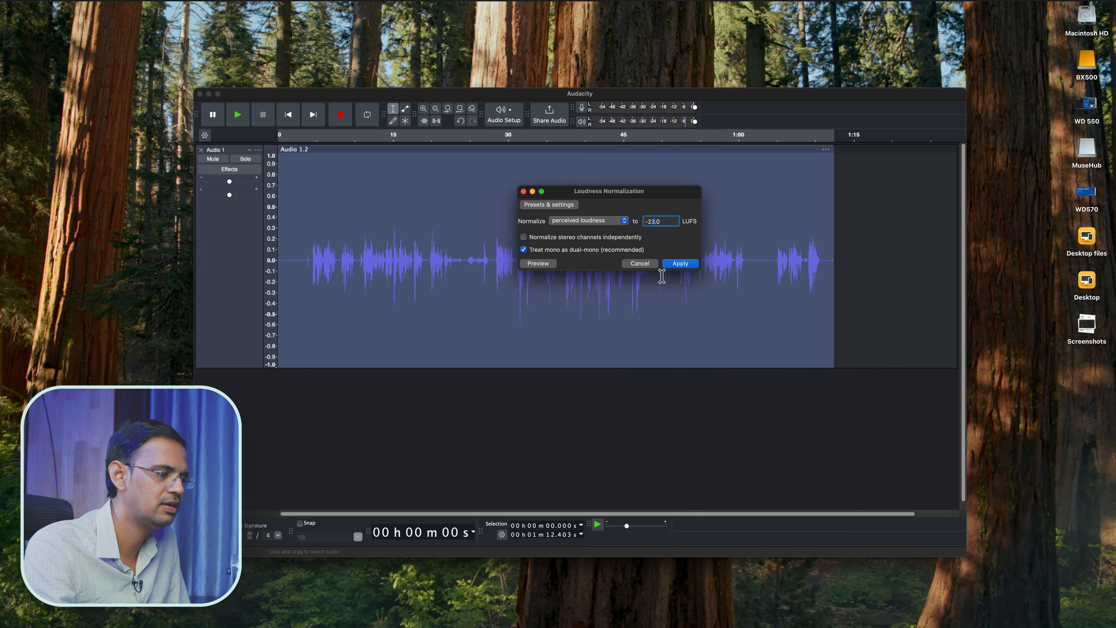
{"action": "left_click", "coordinate": [685, 232]}
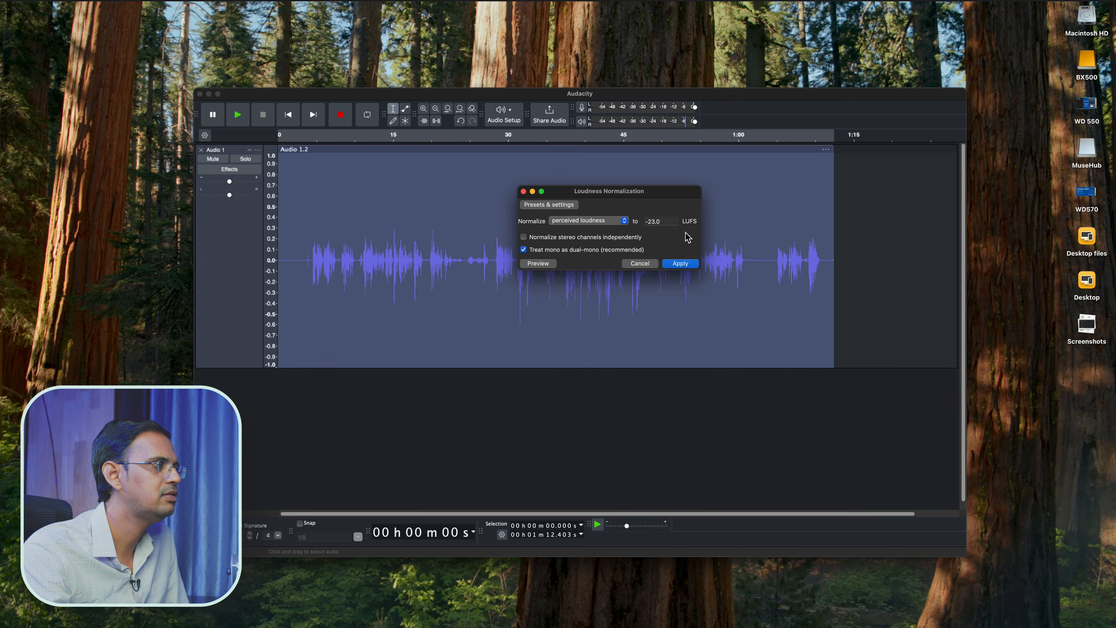
{"action": "left_click", "coordinate": [685, 266]}
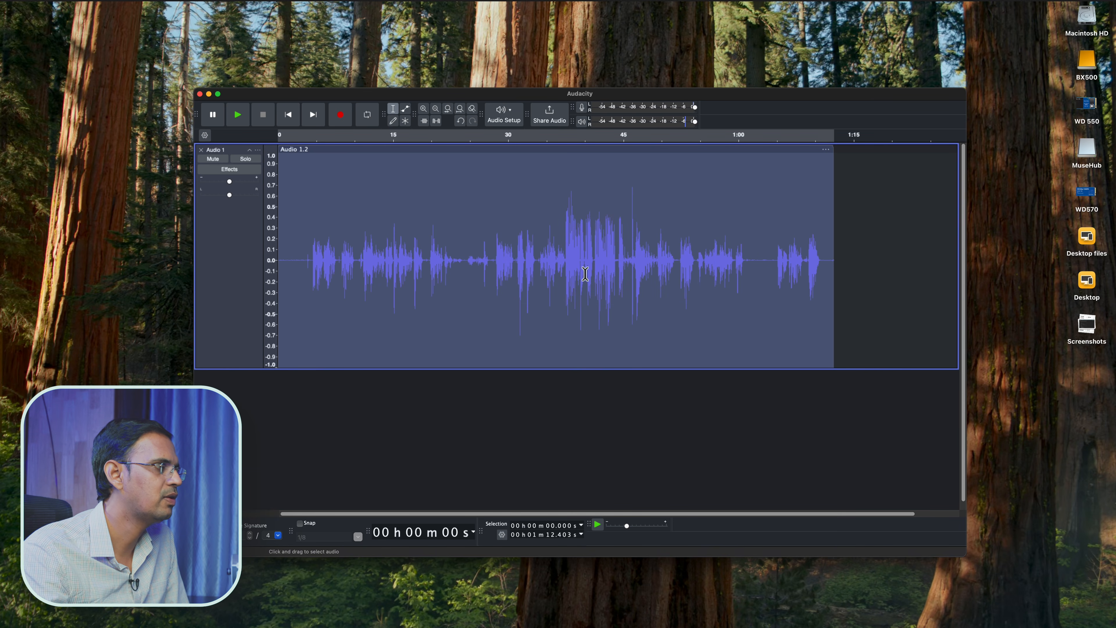
- Play back short passages of the recording from about 11 s and about 38 s to compare their loudness
{"action": "left_click", "coordinate": [431, 282]}
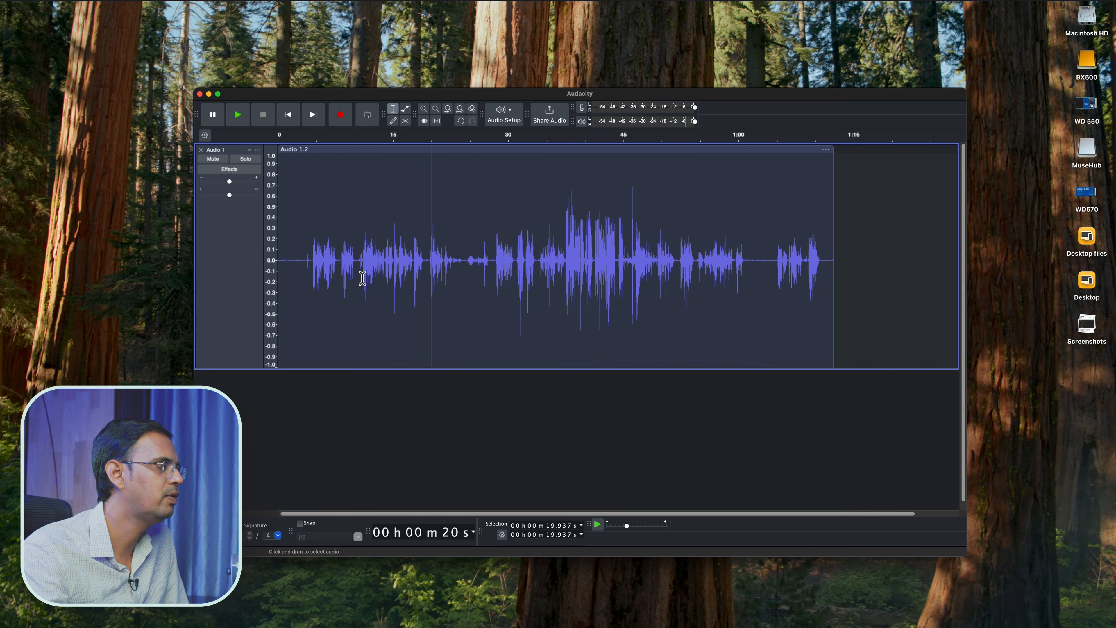
{"action": "left_click", "coordinate": [364, 263]}
{"action": "key", "text": "space"}
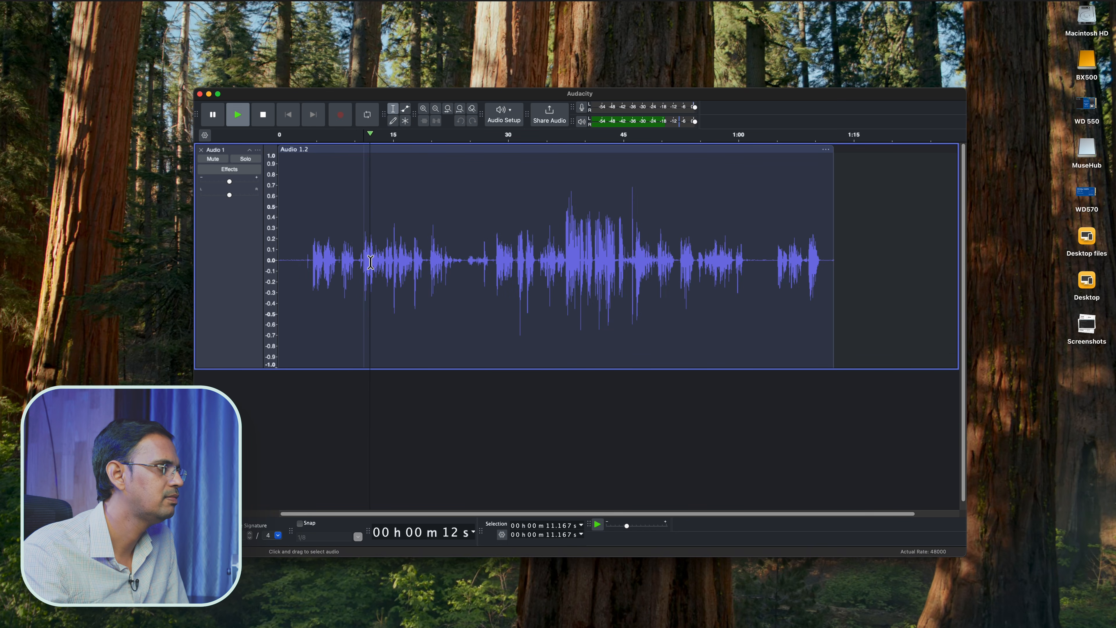
{"action": "key", "text": "space"}
{"action": "left_click", "coordinate": [572, 255]}
{"action": "key", "text": "space"}
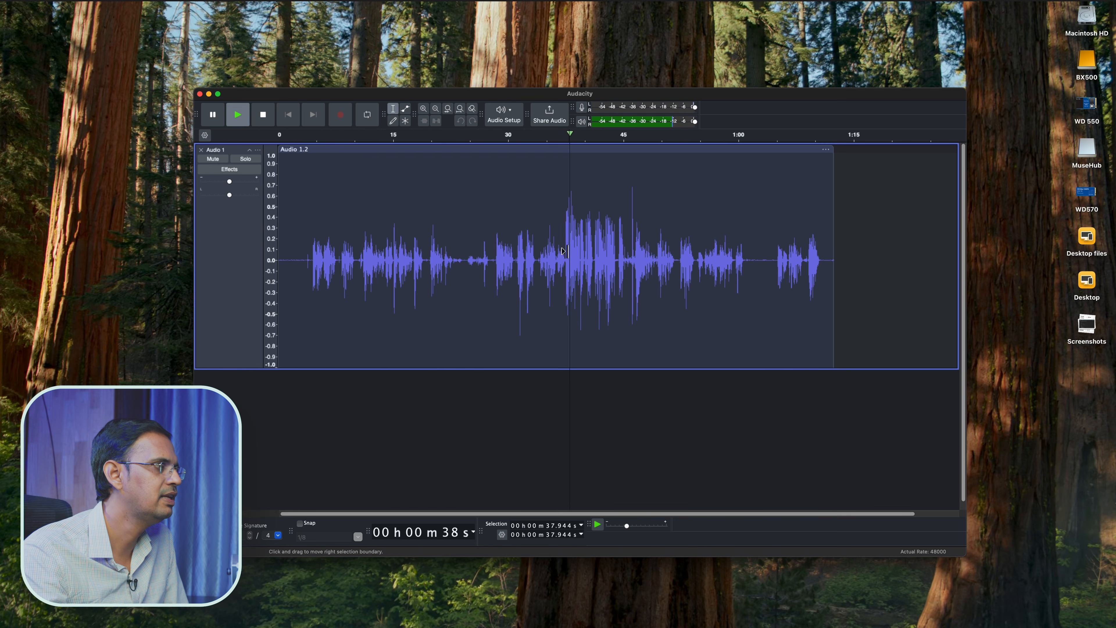
{"action": "key", "text": "space"}
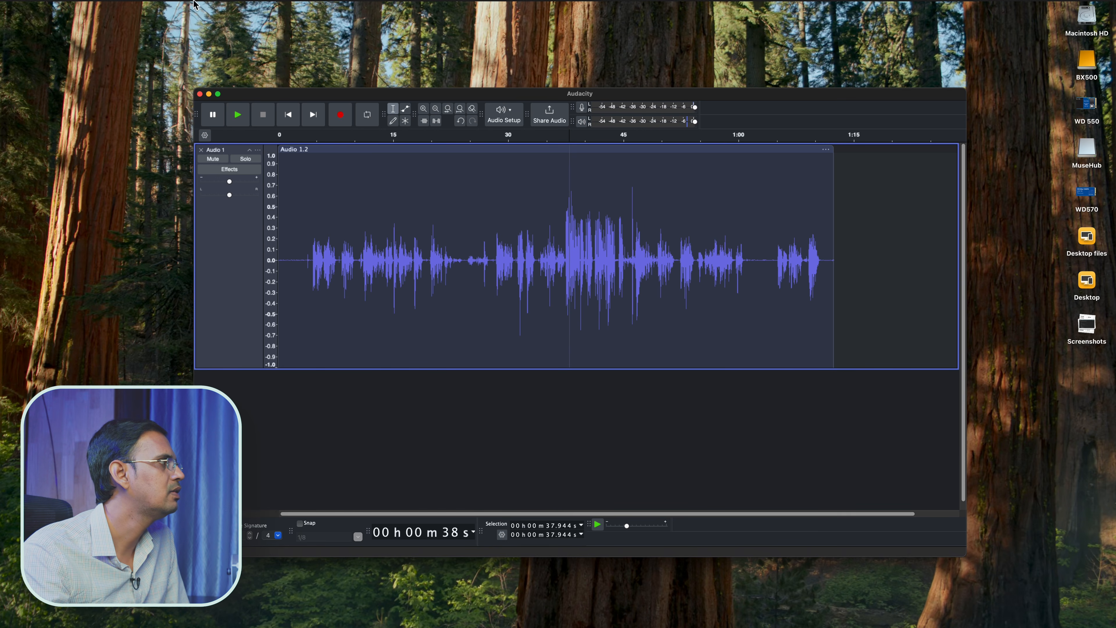
- Undo the Loudness Normalization of the recording
{"action": "left_click", "coordinate": [209, 2]}
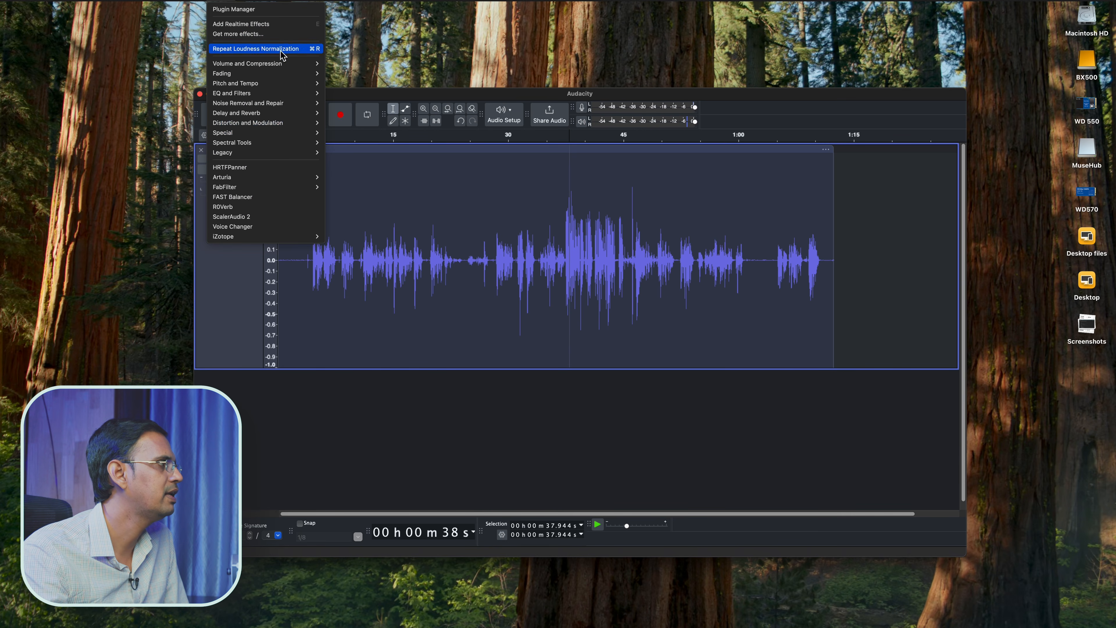
{"action": "mouse_move", "coordinate": [285, 66]}
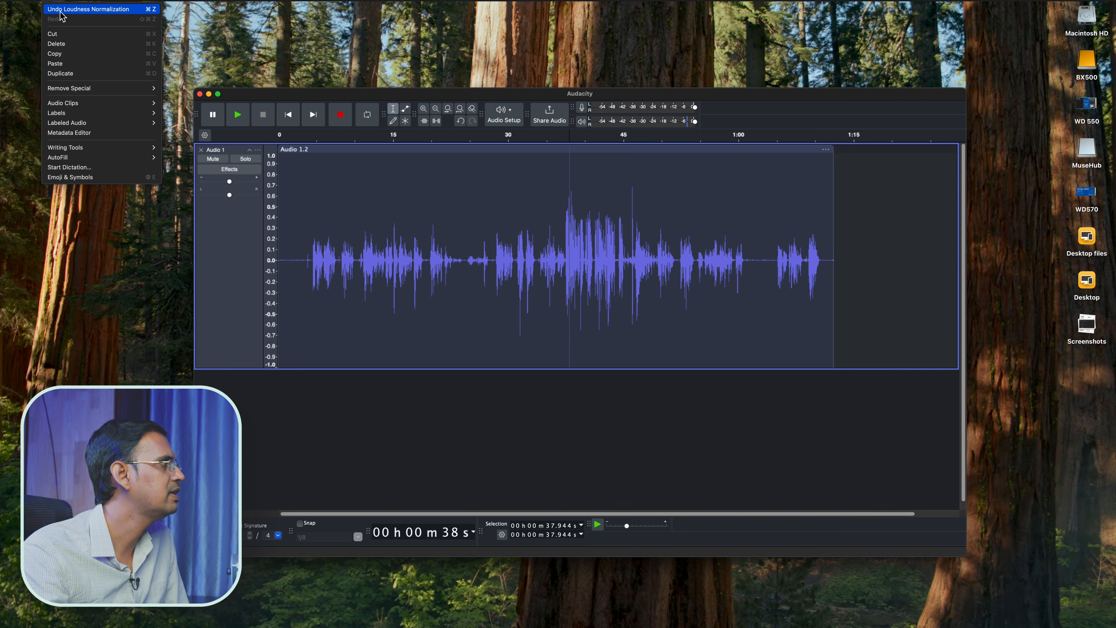
{"action": "left_click", "coordinate": [62, 13]}
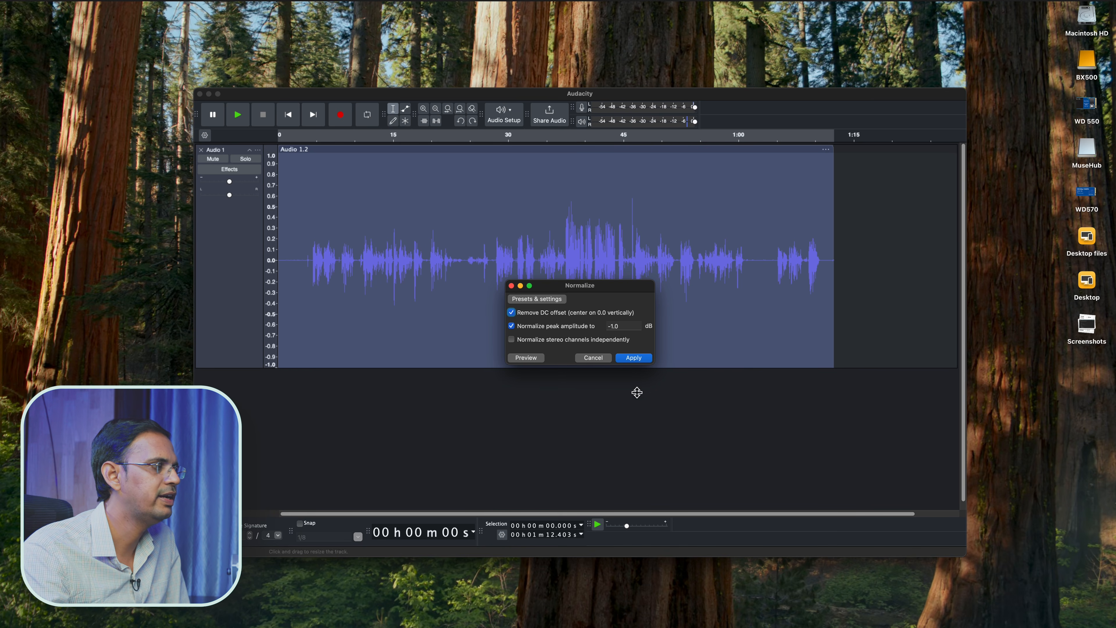
- Normalize the entire recording to a -1.0 dB peak with DC offset removed, and compare it by undoing and redoing the effect
{"action": "left_click", "coordinate": [645, 358]}
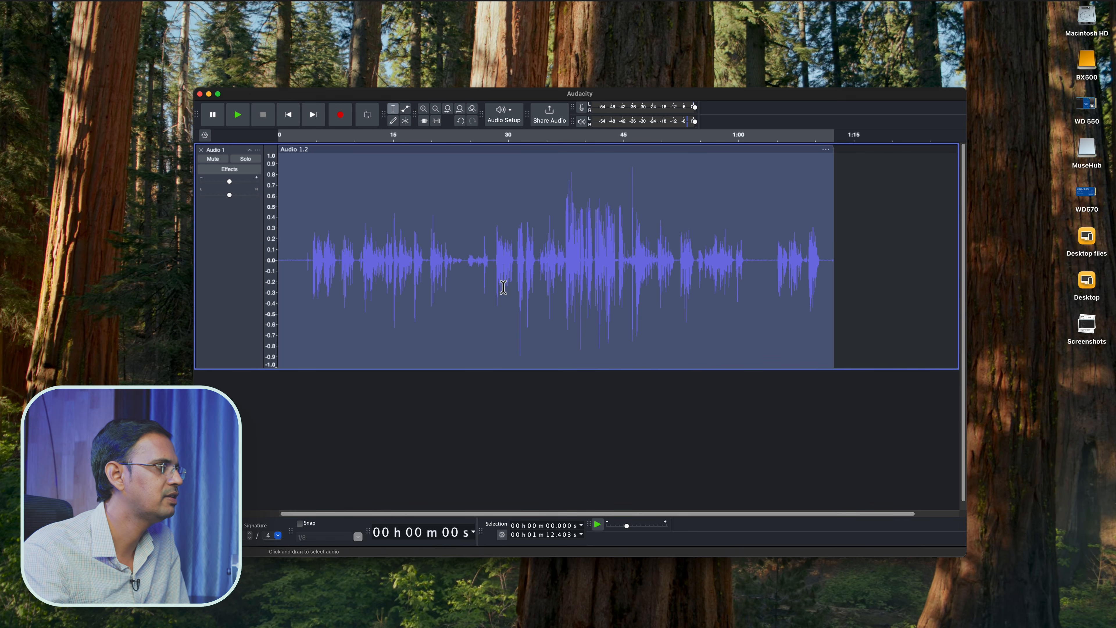
{"action": "left_click", "coordinate": [601, 315]}
{"action": "key", "text": "super+z"}
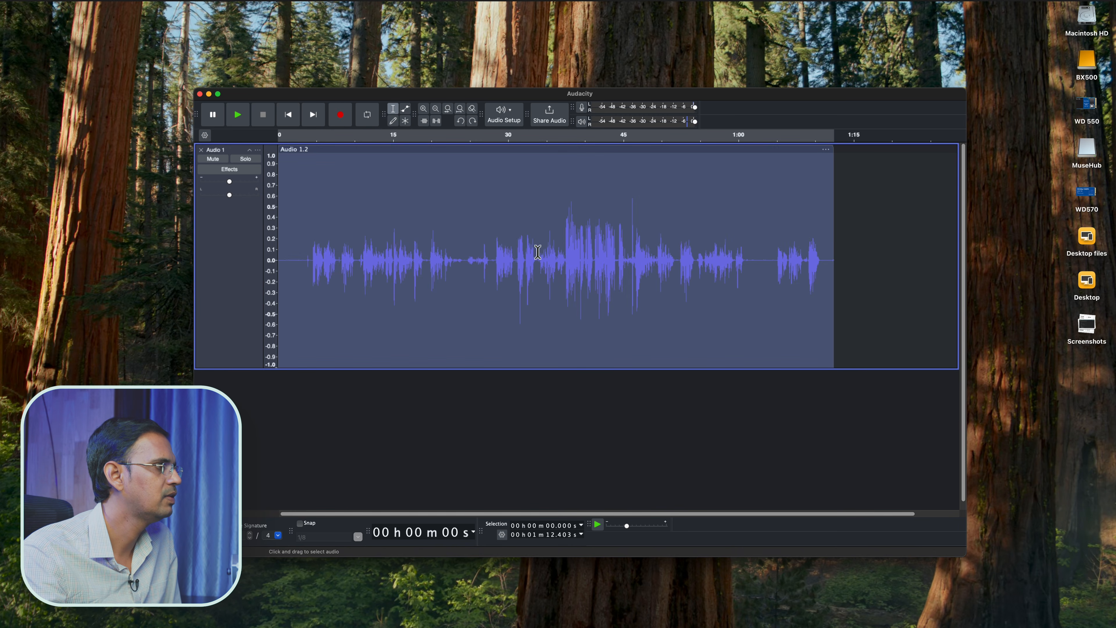
{"action": "left_click", "coordinate": [574, 246]}
{"action": "key", "text": "super+shift+z"}
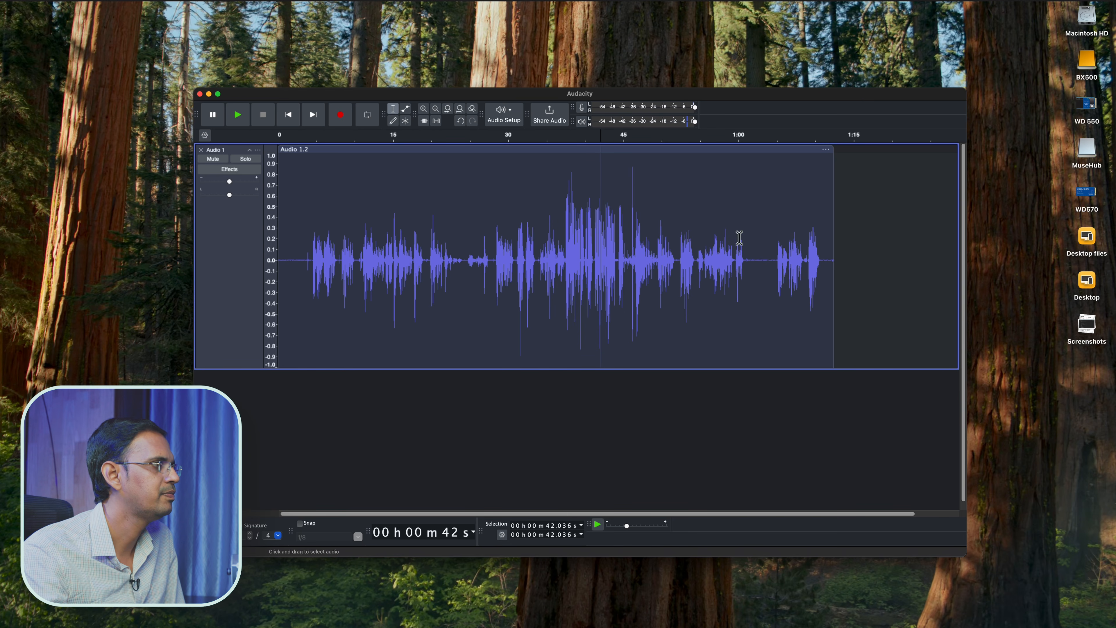
- Amplify the quieter first part of the recording, from about 3.4 s to 37.4 s, by 1.0 dB
{"action": "left_click_drag", "start_coordinate": [566, 215], "coordinate": [660, 229]}
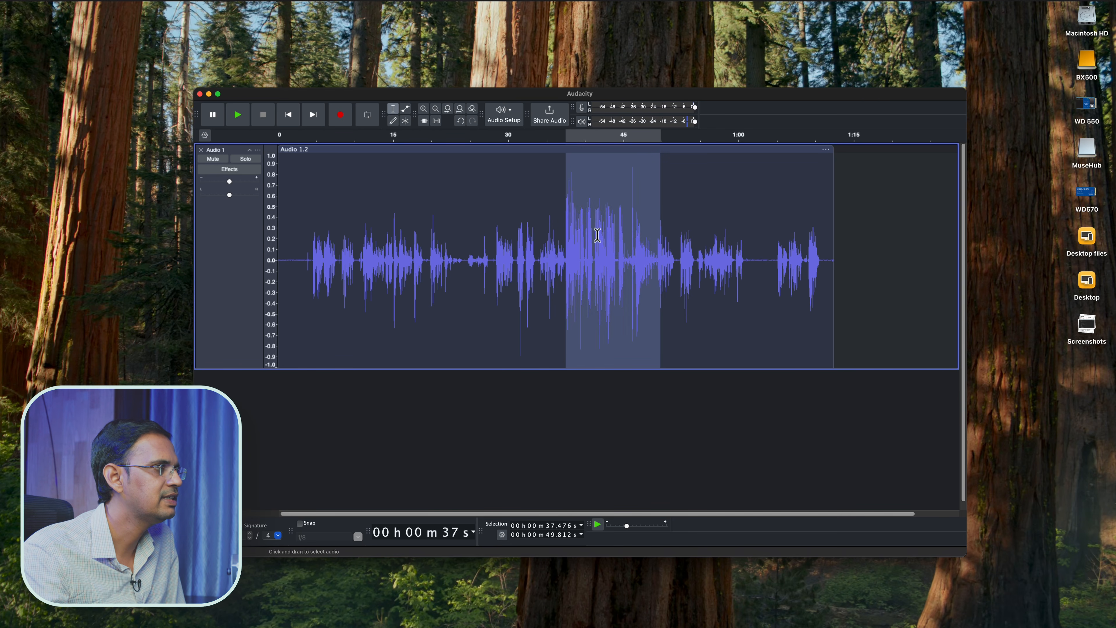
{"action": "left_click", "coordinate": [554, 328]}
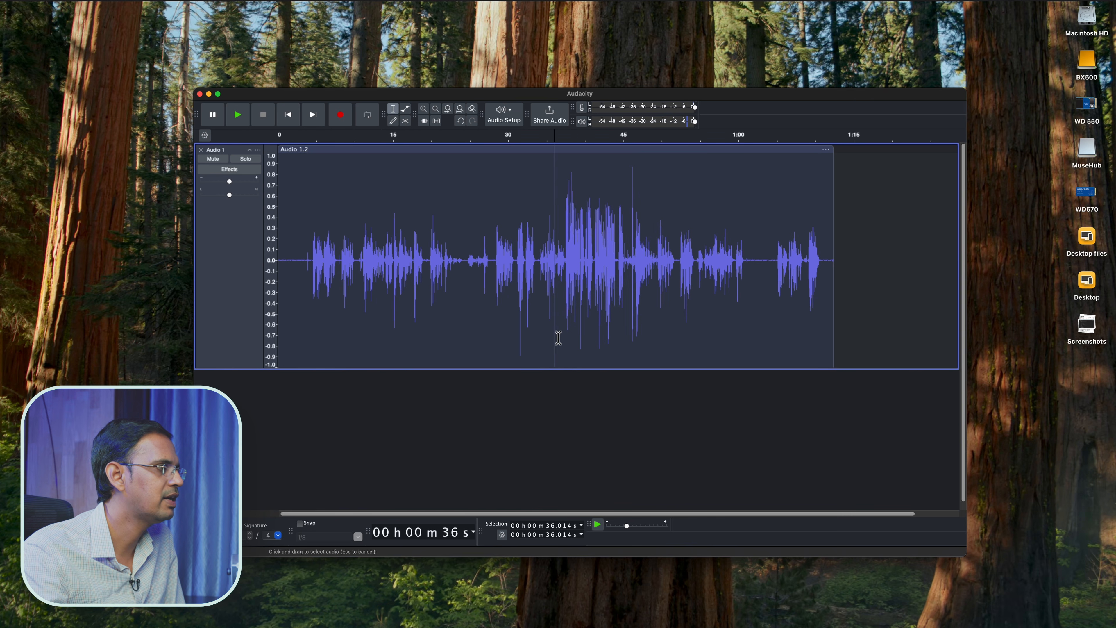
{"action": "left_click_drag", "start_coordinate": [305, 278], "coordinate": [565, 278]}
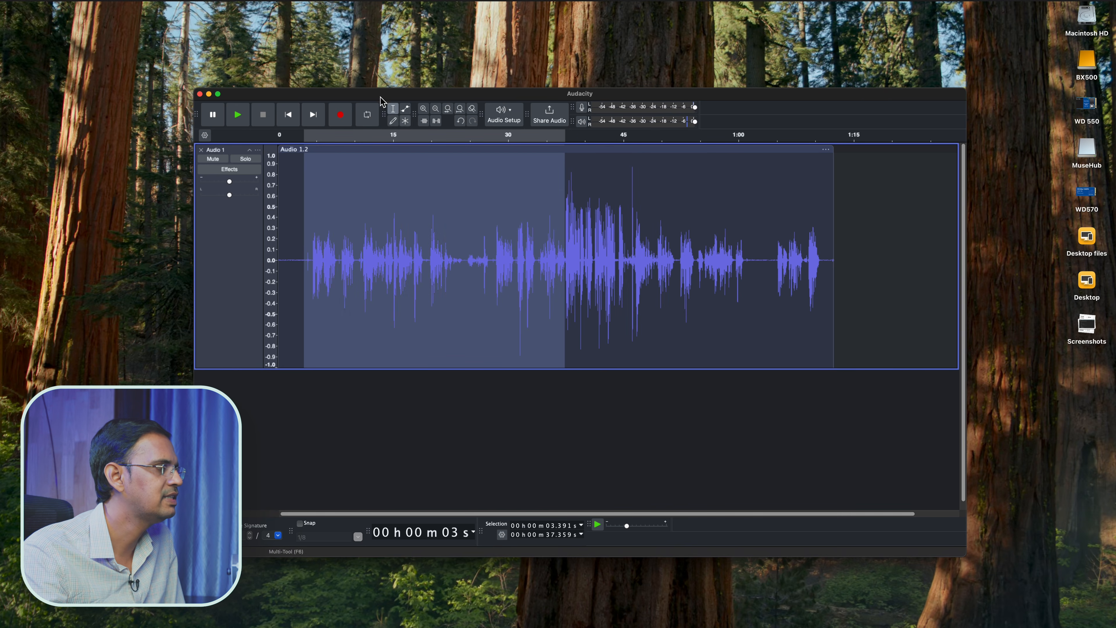
{"action": "left_click", "coordinate": [211, 2]}
{"action": "mouse_move", "coordinate": [209, 2]}
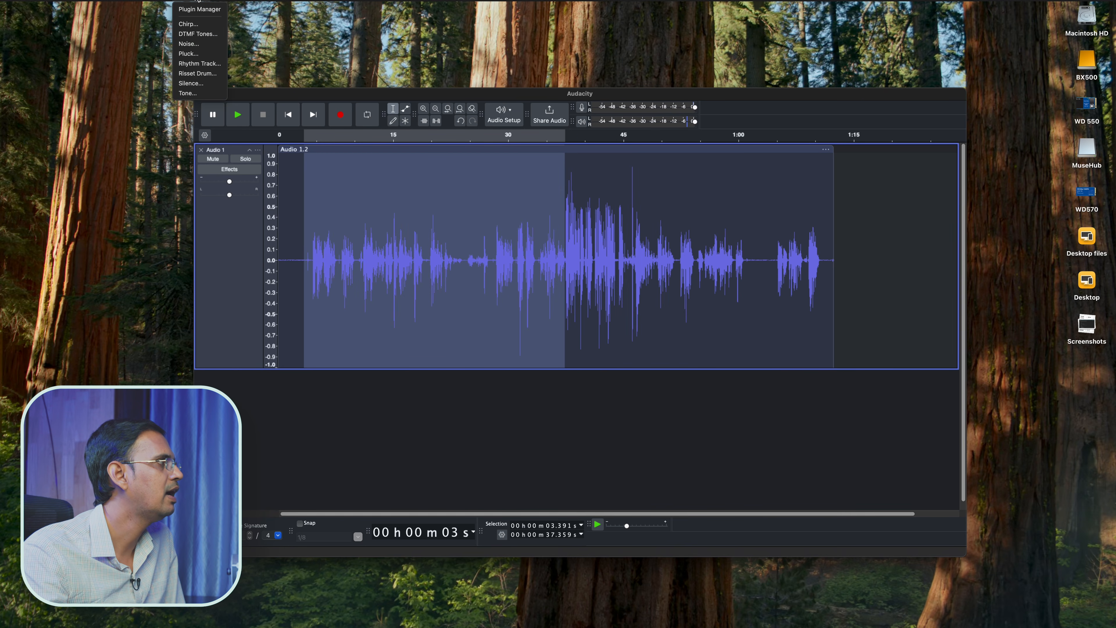
{"action": "mouse_move", "coordinate": [281, 64]}
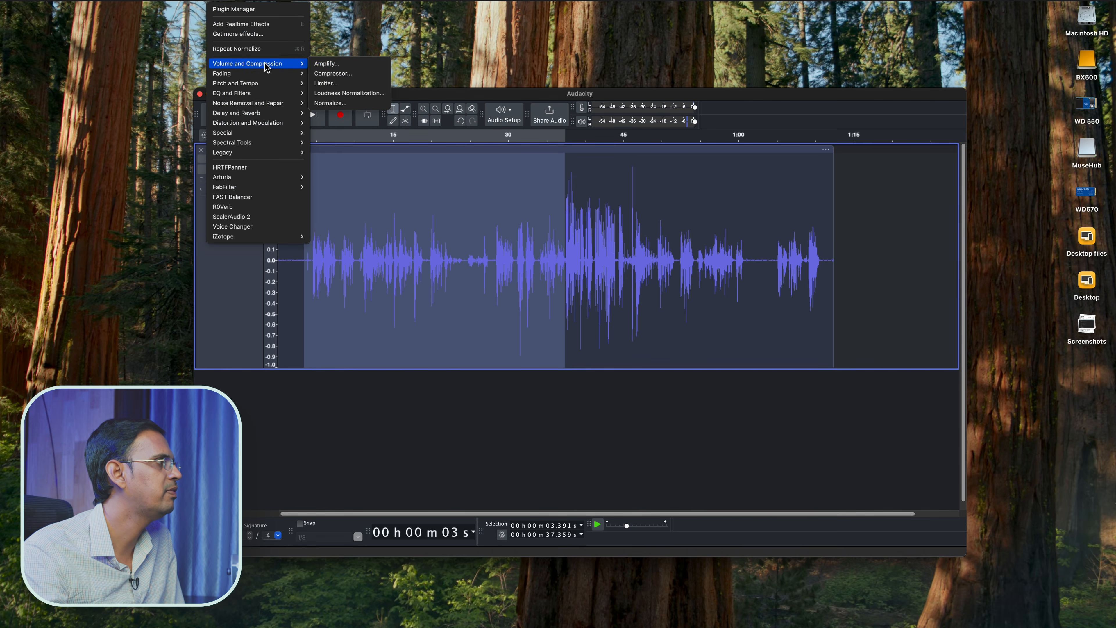
{"action": "left_click", "coordinate": [326, 63]}
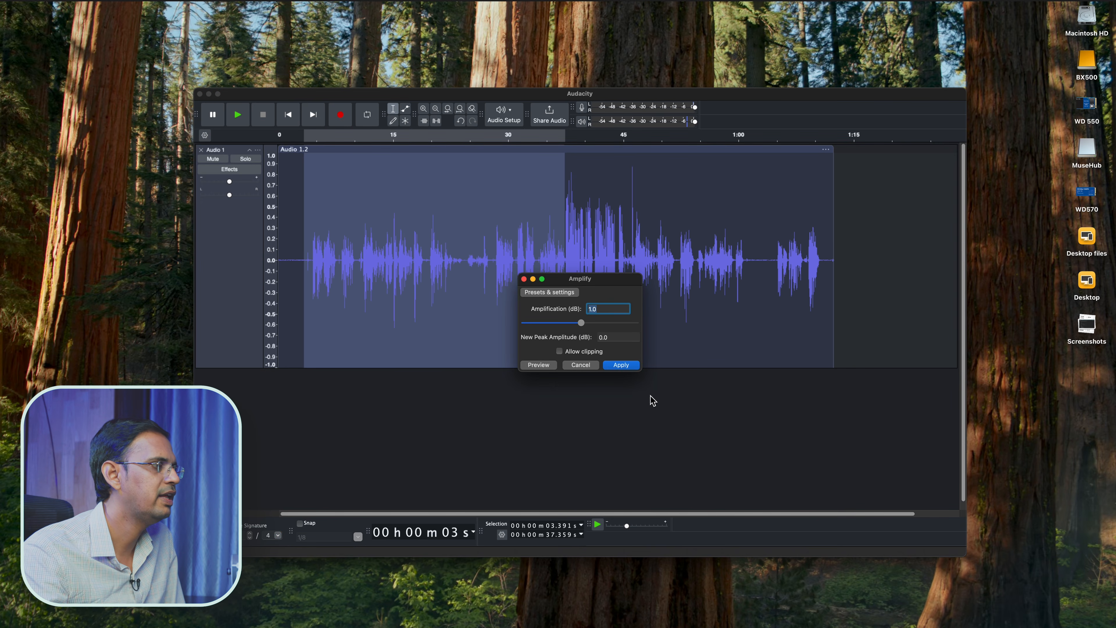
{"action": "left_click", "coordinate": [621, 365]}
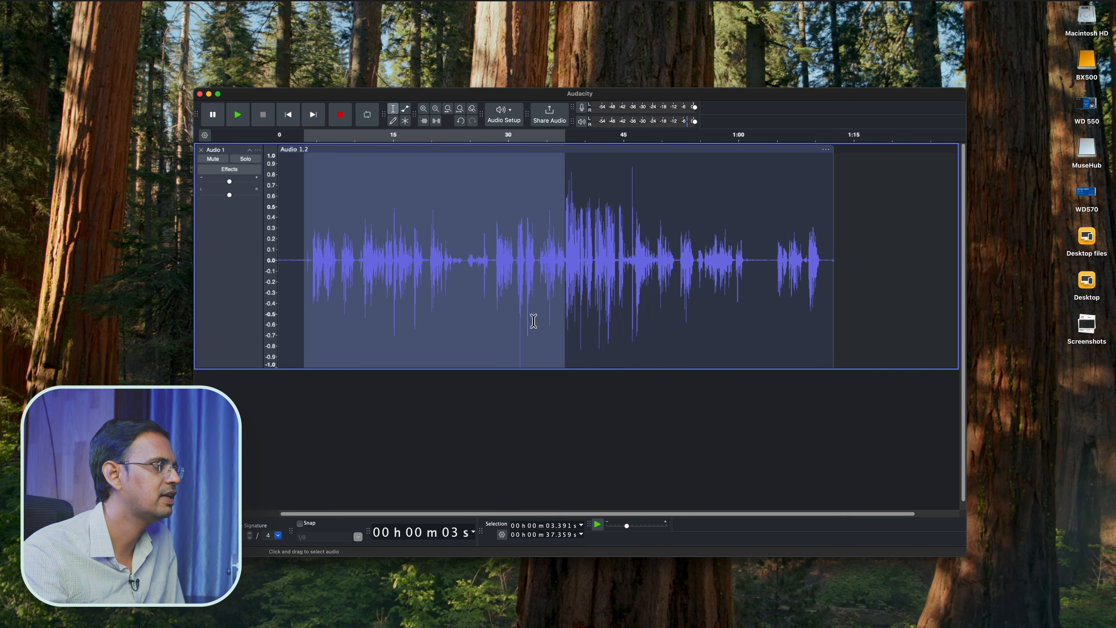
- Amplify the last part of the recording, from about 52 s to the end, by 2.1 dB
{"action": "left_click_drag", "start_coordinate": [676, 270], "coordinate": [849, 308]}
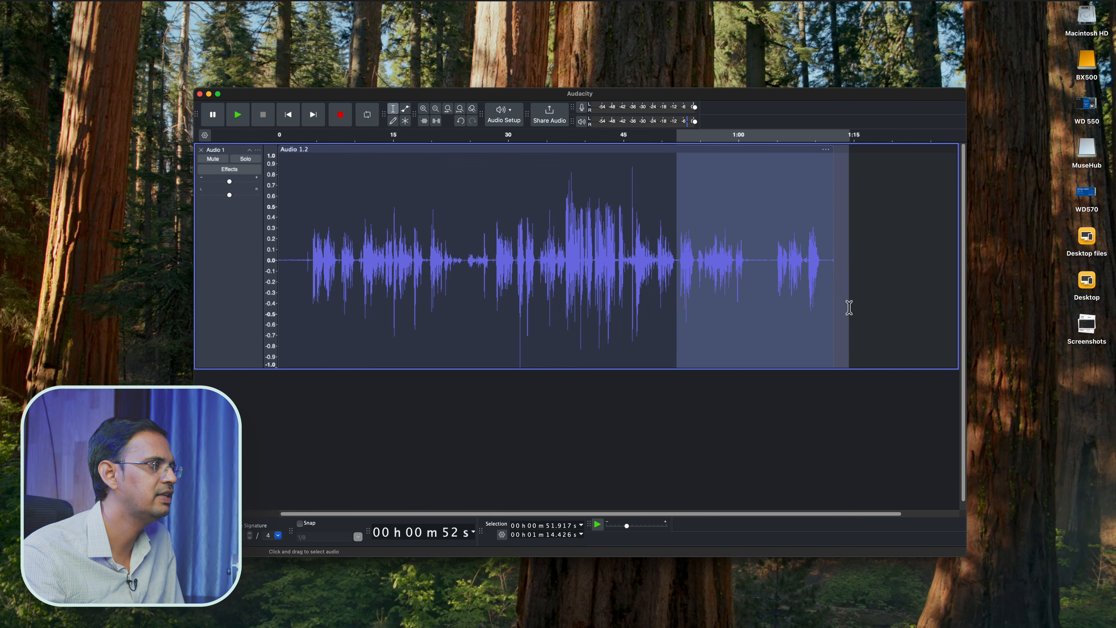
{"action": "left_click", "coordinate": [217, 2]}
{"action": "mouse_move", "coordinate": [246, 63]}
{"action": "left_click", "coordinate": [330, 63]}
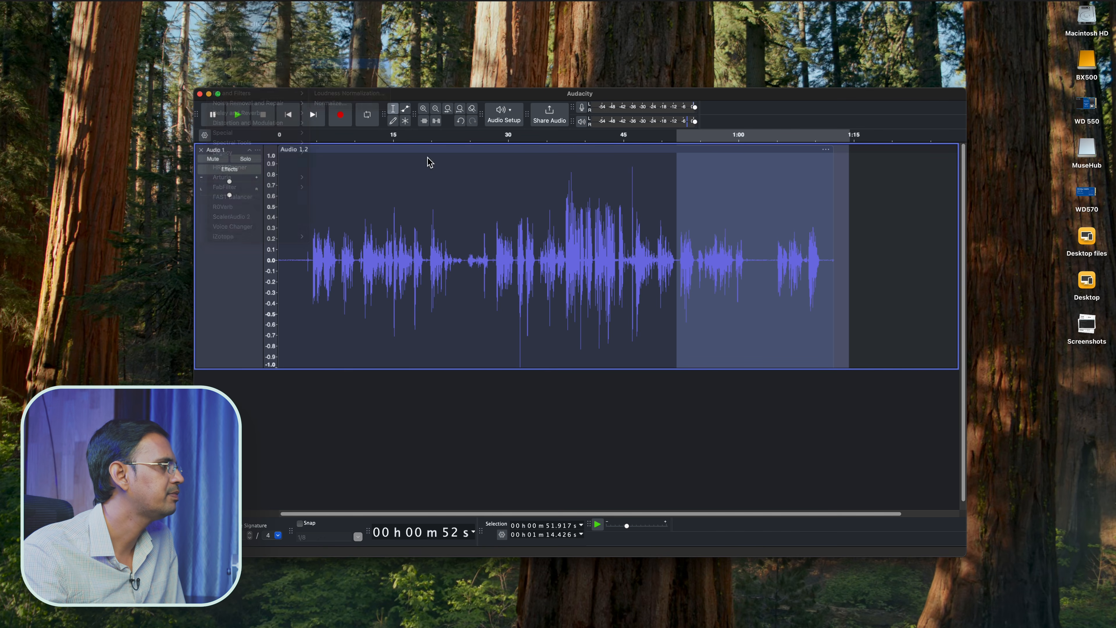
{"action": "left_click_drag", "start_coordinate": [583, 326], "coordinate": [585, 330]}
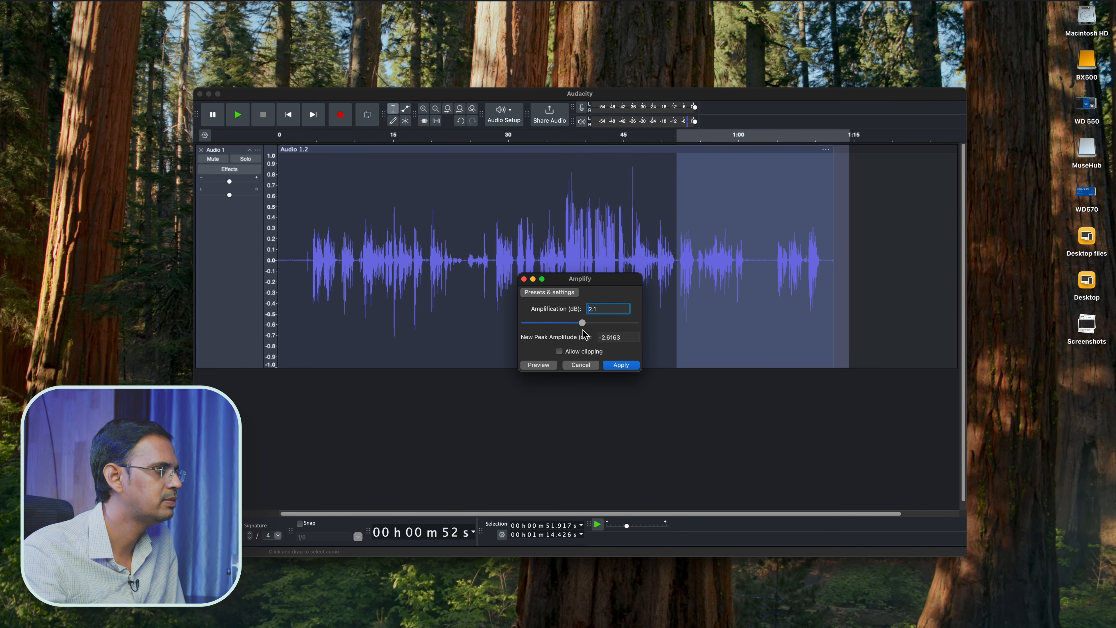
{"action": "left_click", "coordinate": [615, 365]}
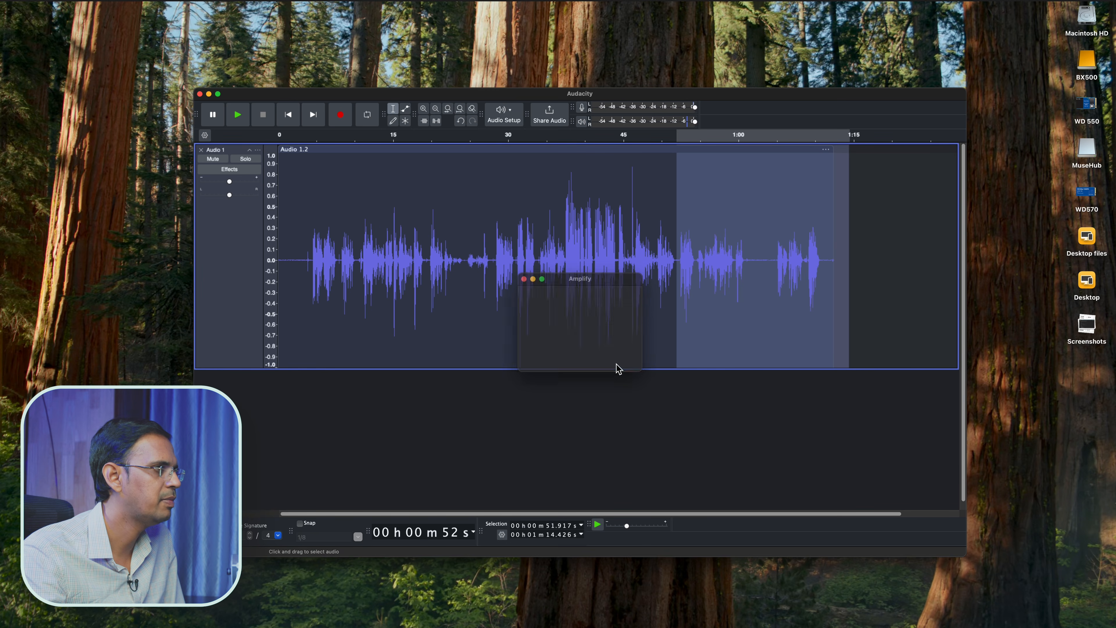
{"action": "left_click", "coordinate": [790, 254]}
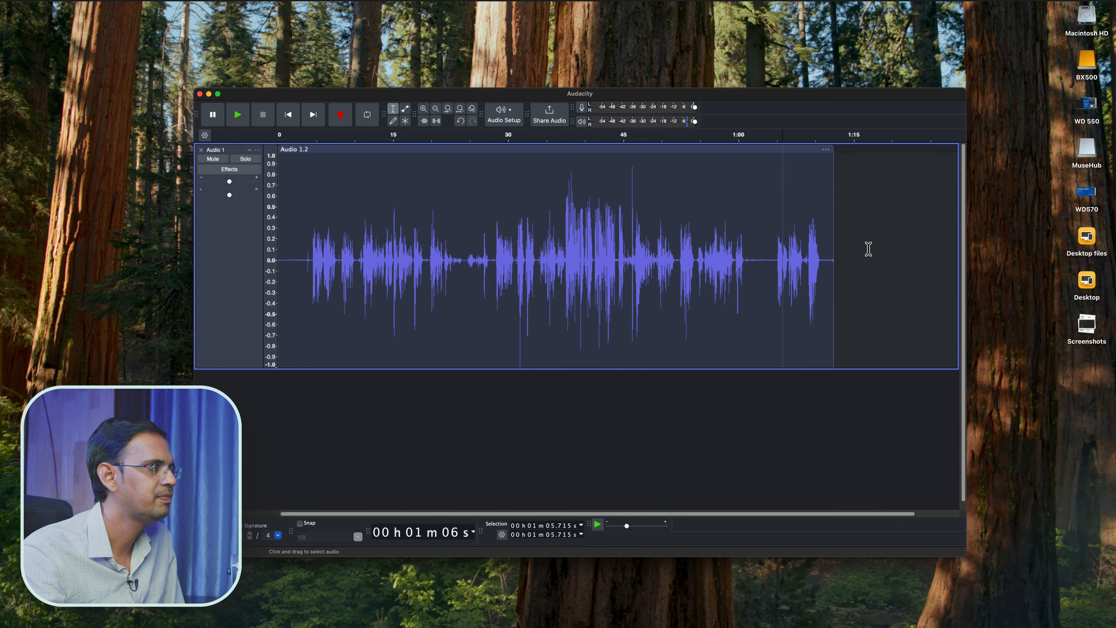
{"action": "left_click_drag", "start_coordinate": [867, 248], "coordinate": [278, 259]}
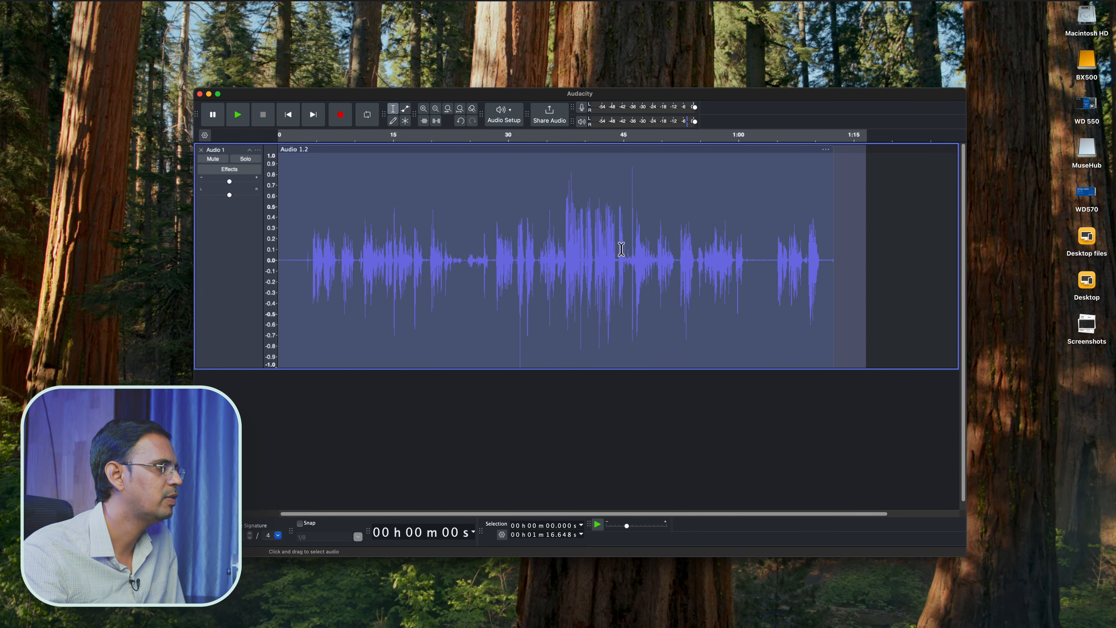
{"action": "left_click_drag", "start_coordinate": [562, 234], "coordinate": [638, 253]}
{"action": "left_click", "coordinate": [596, 266]}
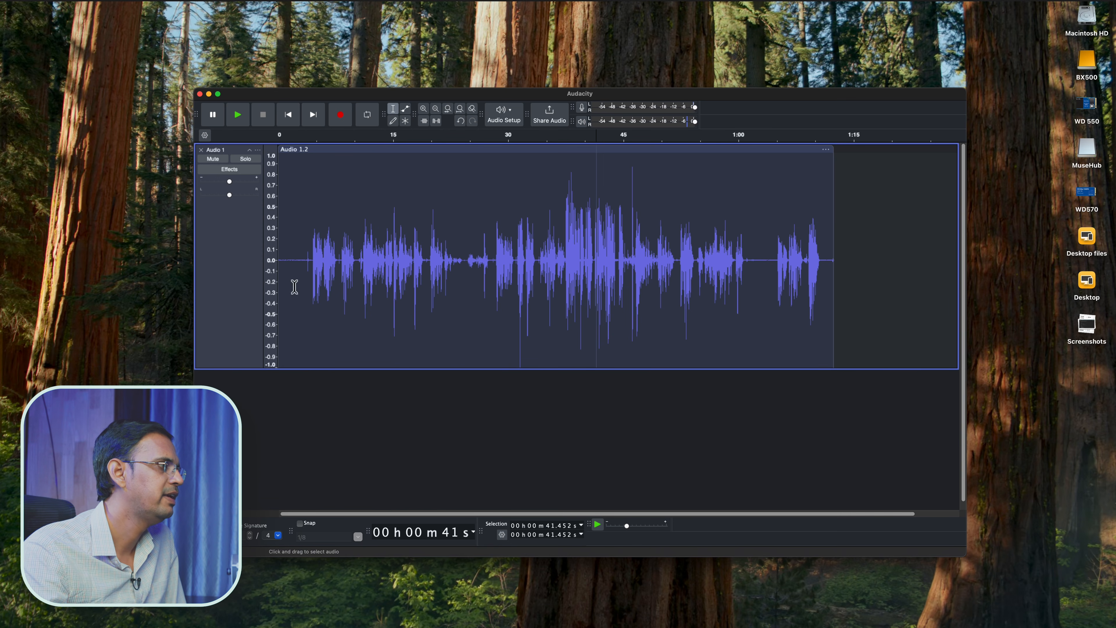
{"action": "left_click", "coordinate": [863, 284]}
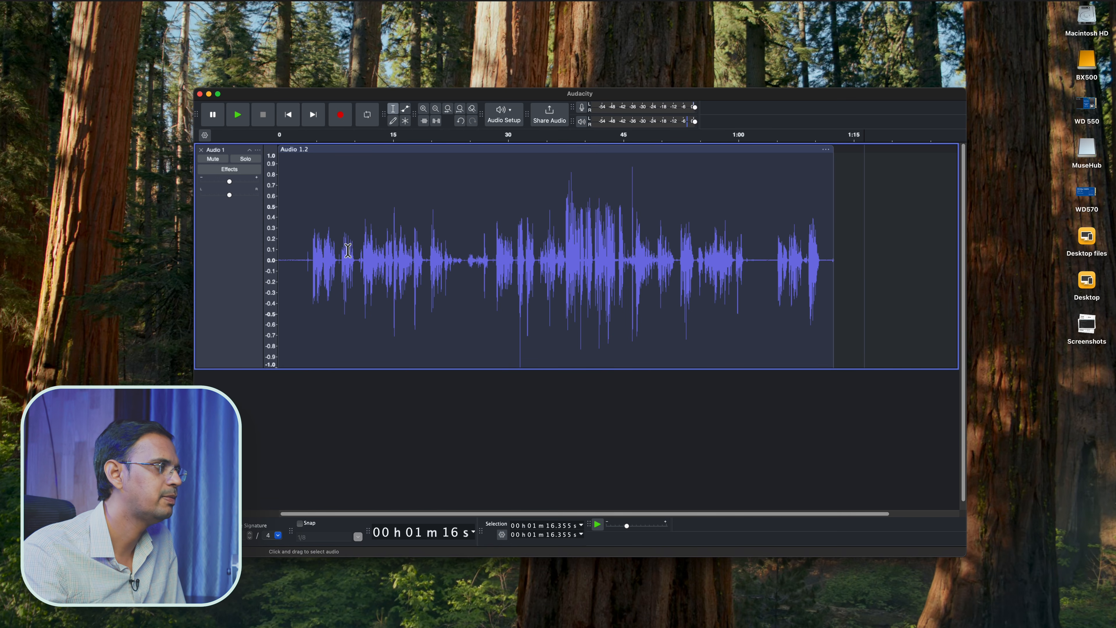
{"action": "left_click_drag", "start_coordinate": [297, 271], "coordinate": [825, 295]}
{"action": "left_click", "coordinate": [643, 309]}
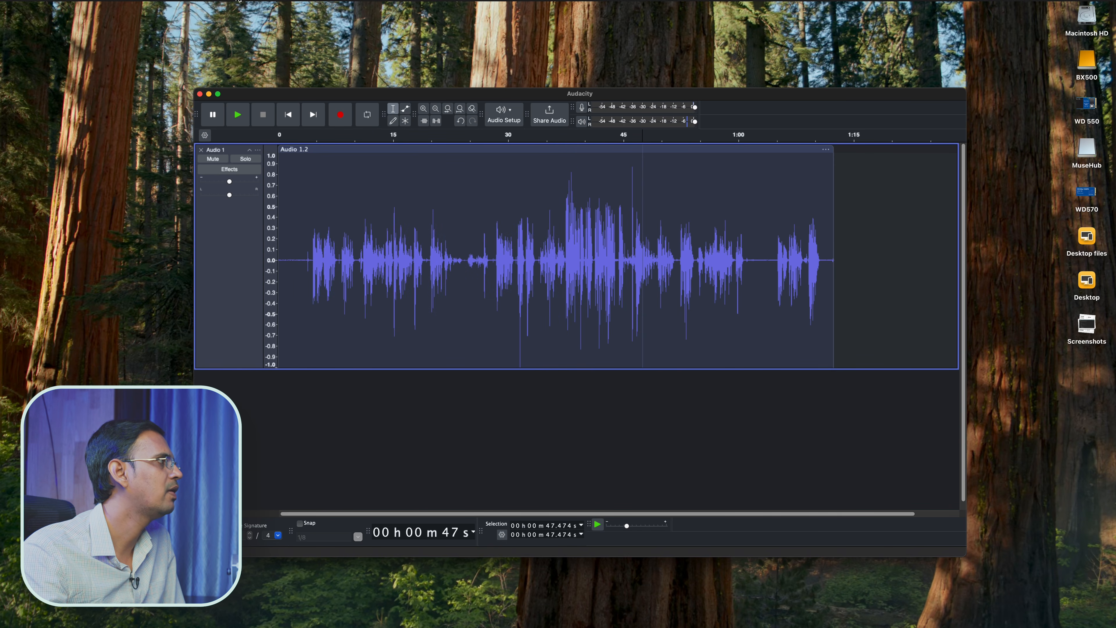
{"action": "double_click", "coordinate": [389, 258]}
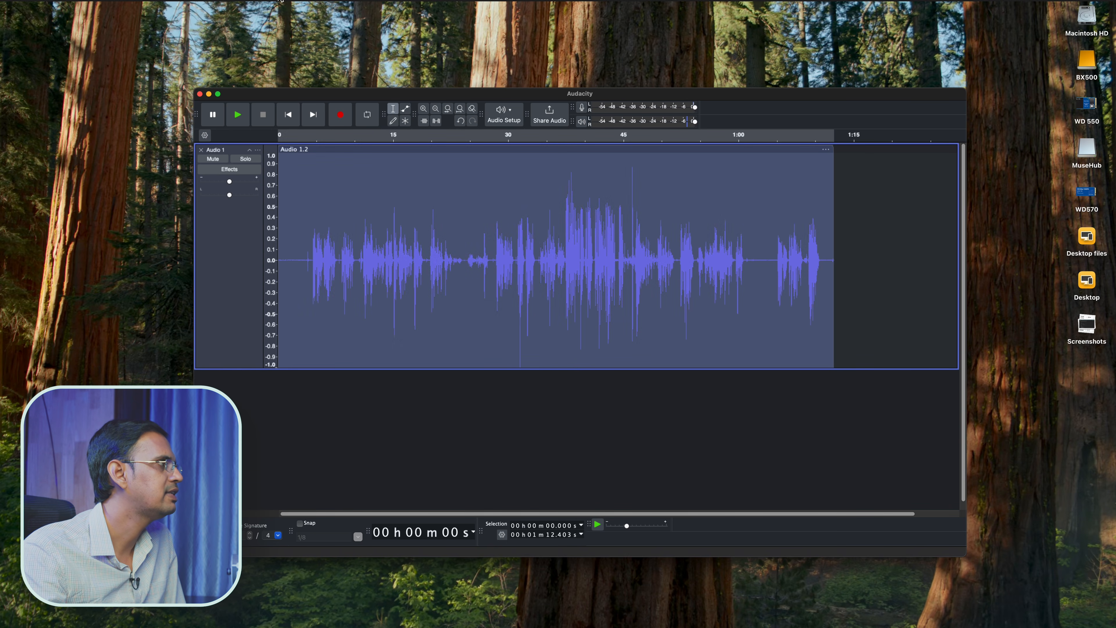
- Select the speech from about 4.4 s to 1 min 10.7 s, open Filter Curve EQ for it, and preview the sound
{"action": "left_click_drag", "start_coordinate": [312, 229], "coordinate": [822, 306]}
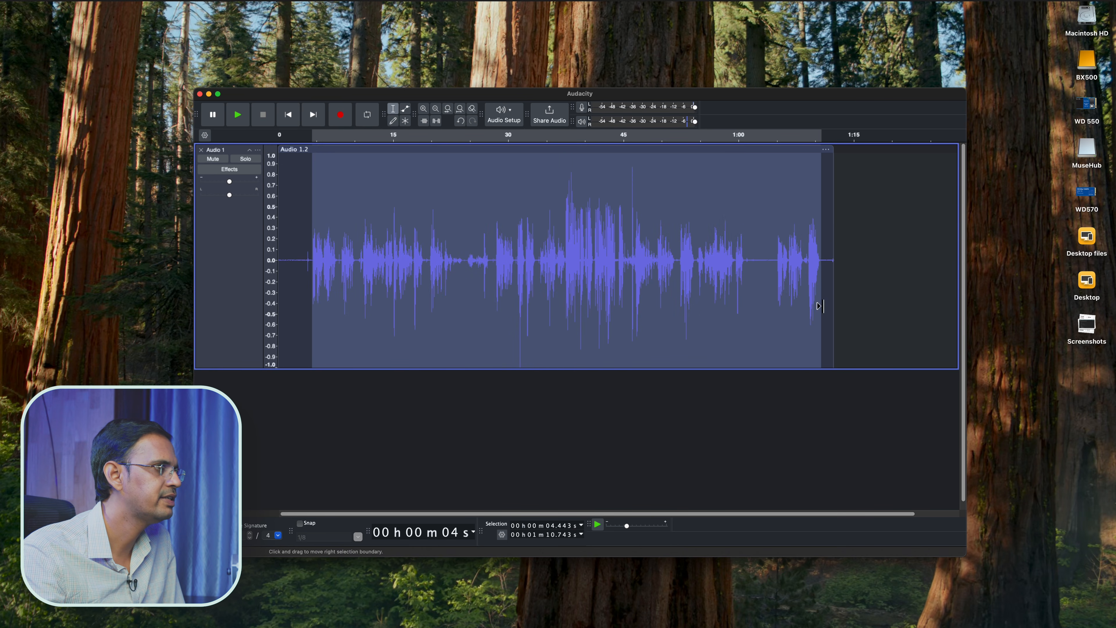
{"action": "left_click", "coordinate": [225, 3]}
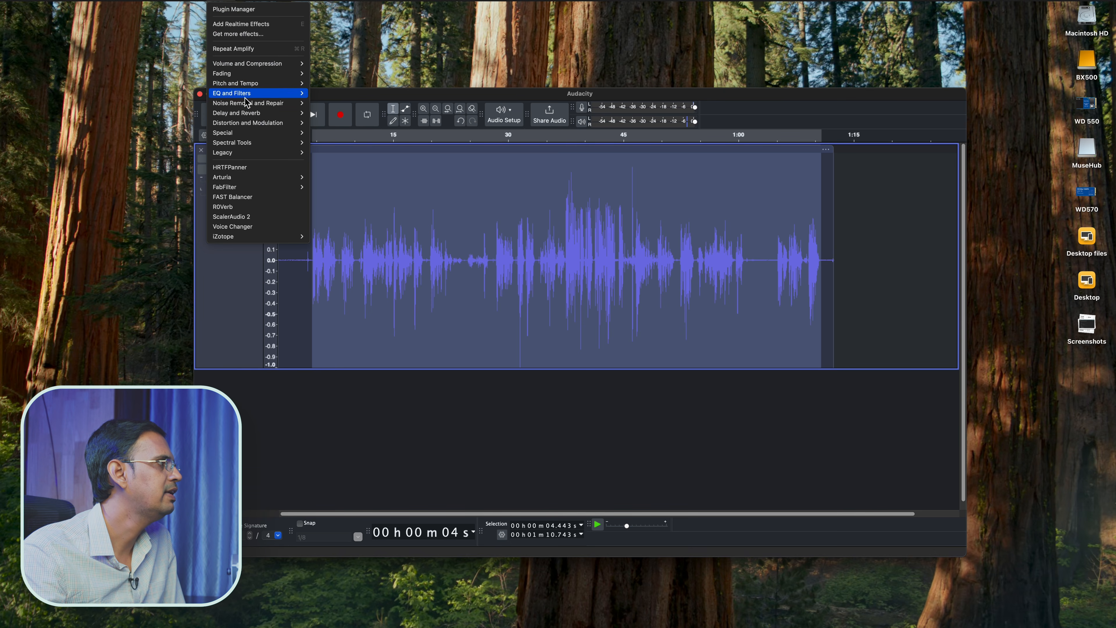
{"action": "mouse_move", "coordinate": [281, 93]}
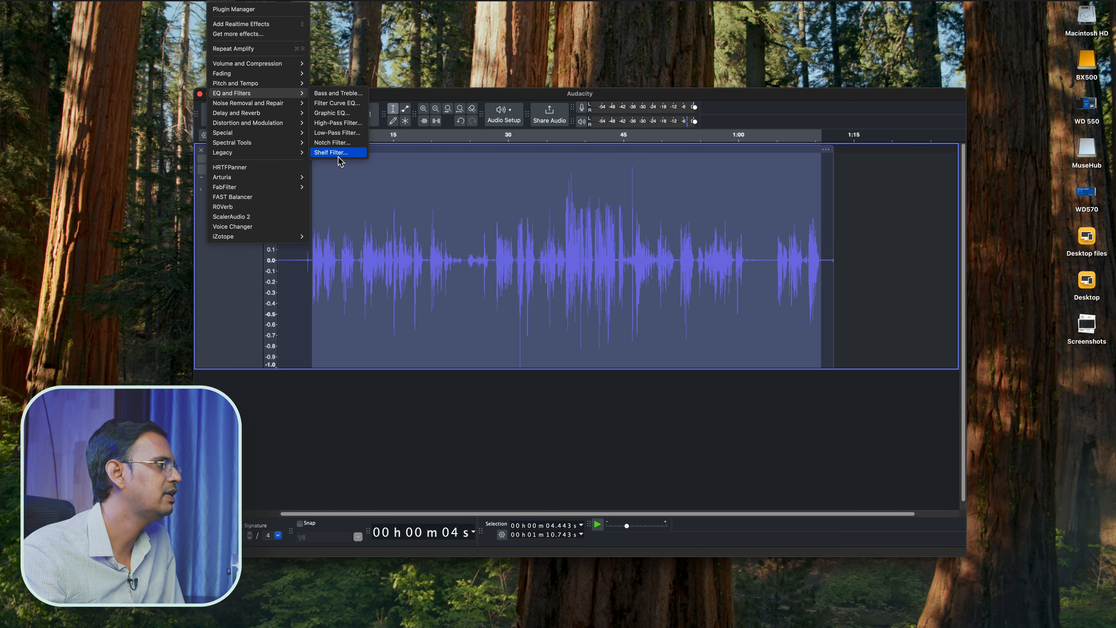
{"action": "left_click", "coordinate": [344, 105]}
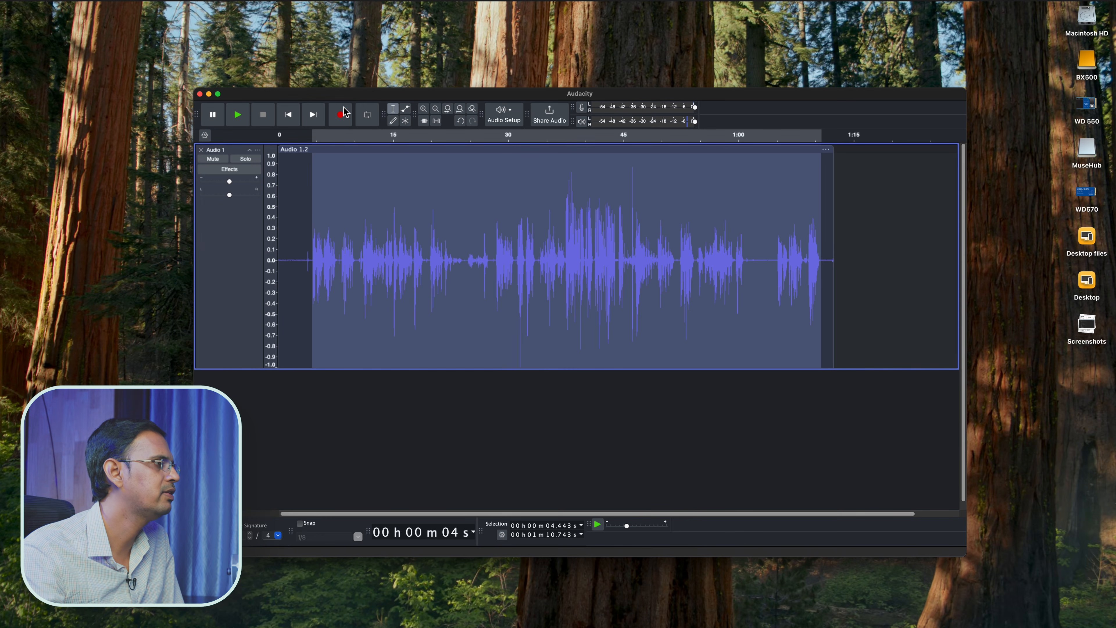
{"action": "left_click_drag", "start_coordinate": [474, 199], "coordinate": [598, 126]}
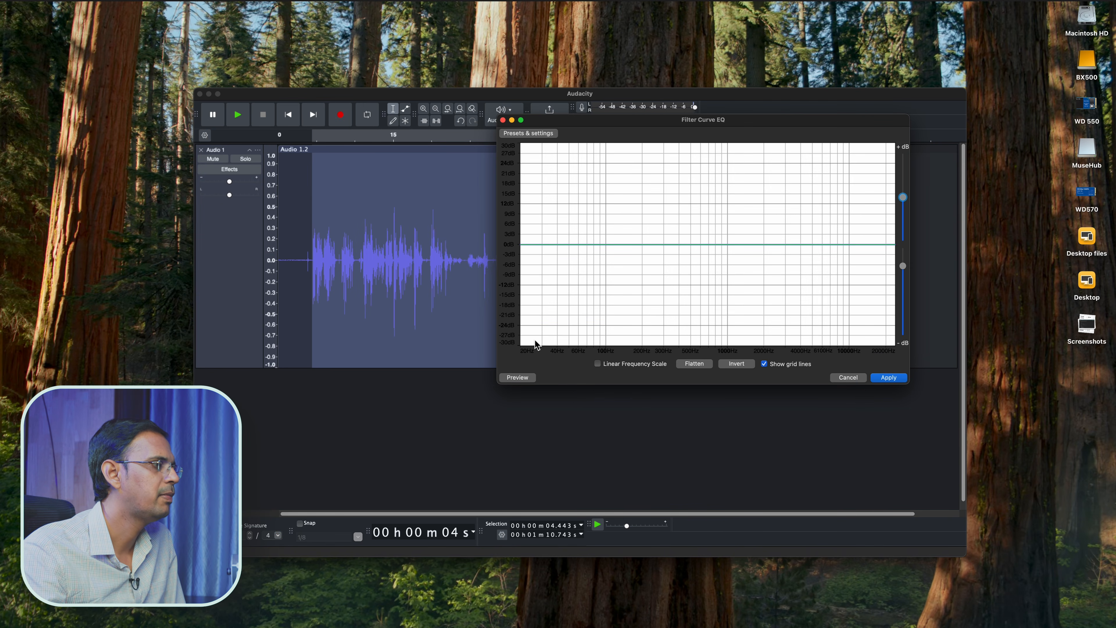
{"action": "left_click", "coordinate": [517, 377]}
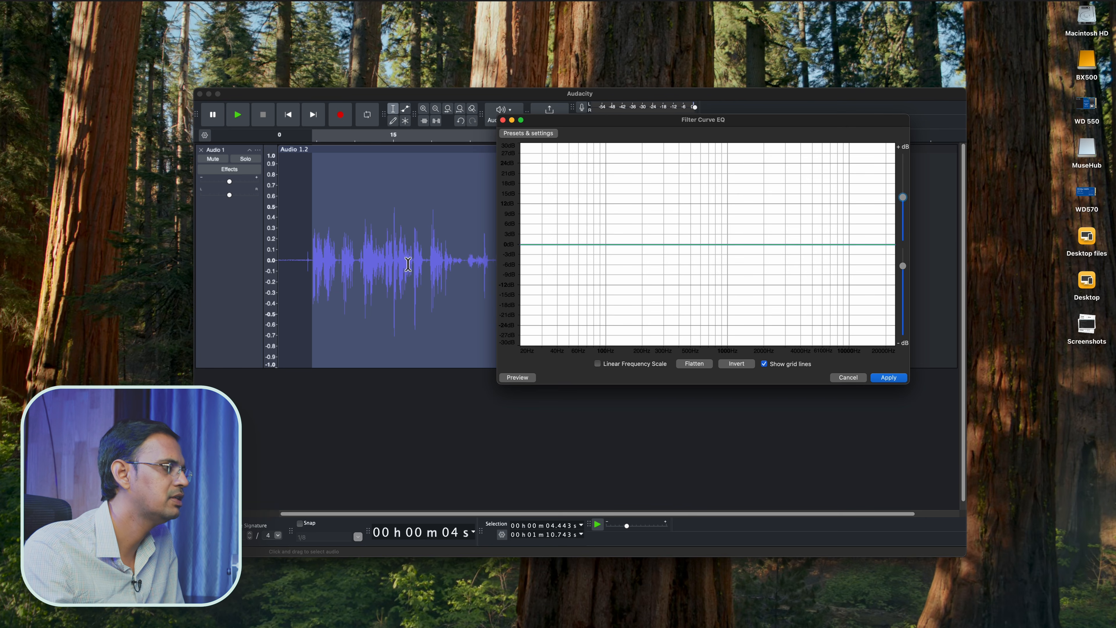
- Add control points along the flat EQ curve and pull the lowest frequencies down so it falls to -30 dB below about 60 Hz
{"action": "left_click", "coordinate": [579, 245]}
{"action": "left_click", "coordinate": [636, 246]}
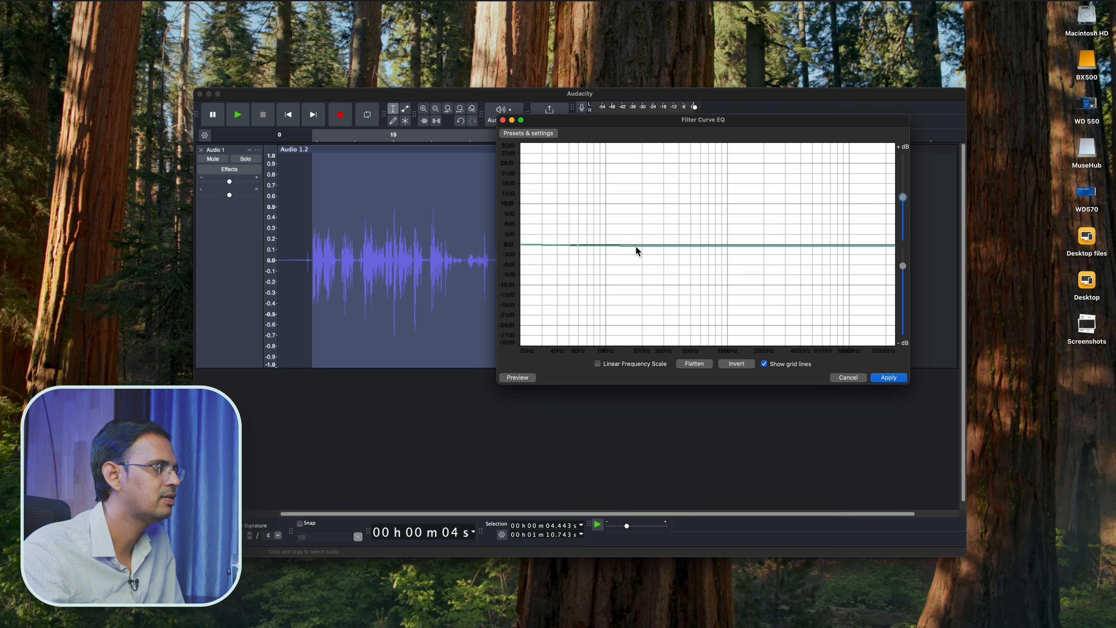
{"action": "left_click", "coordinate": [722, 244]}
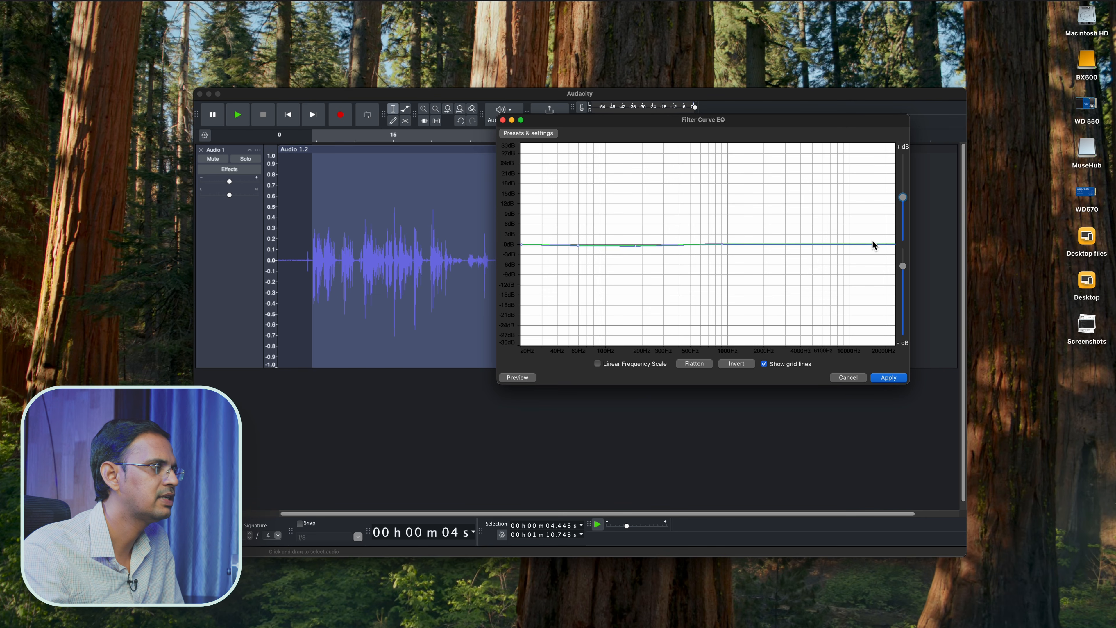
{"action": "left_click", "coordinate": [881, 244]}
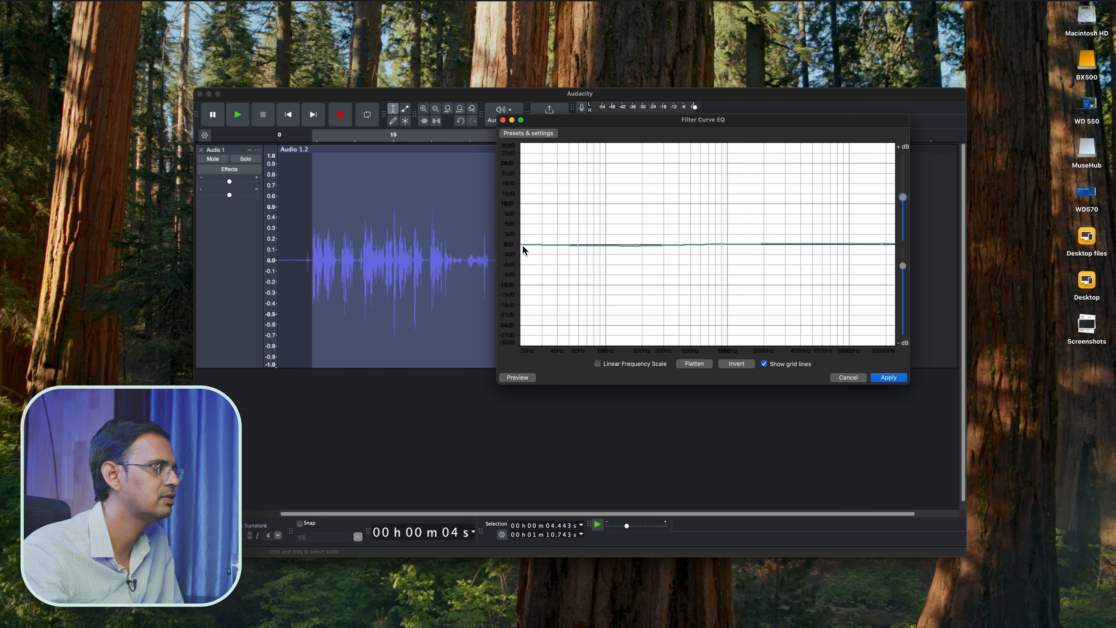
{"action": "left_click_drag", "start_coordinate": [522, 249], "coordinate": [520, 352]}
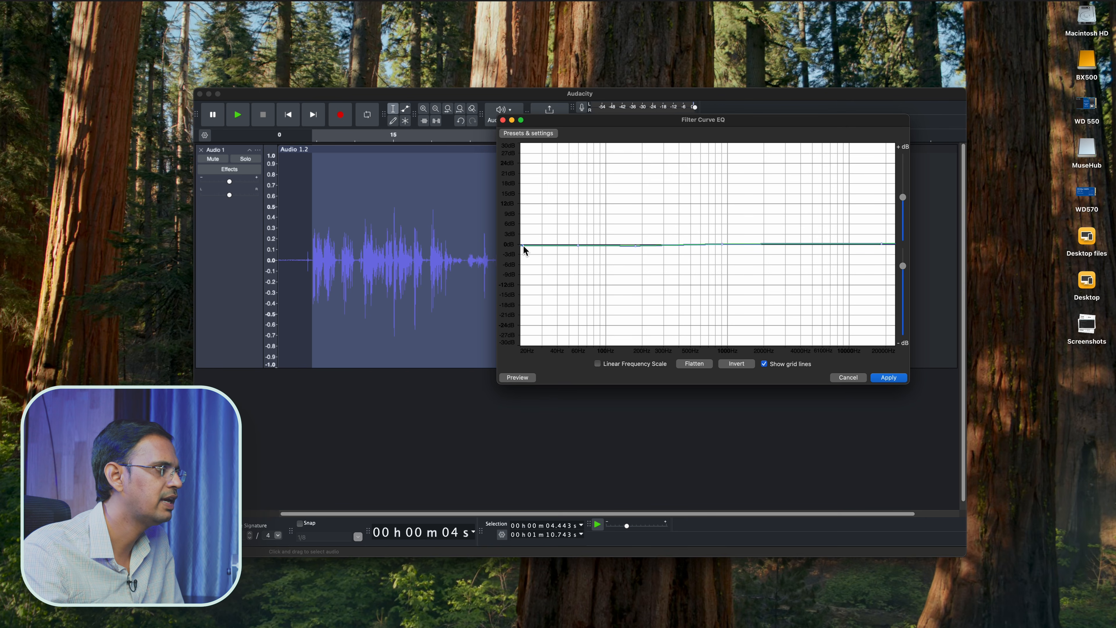
{"action": "left_click_drag", "start_coordinate": [524, 250], "coordinate": [526, 350]}
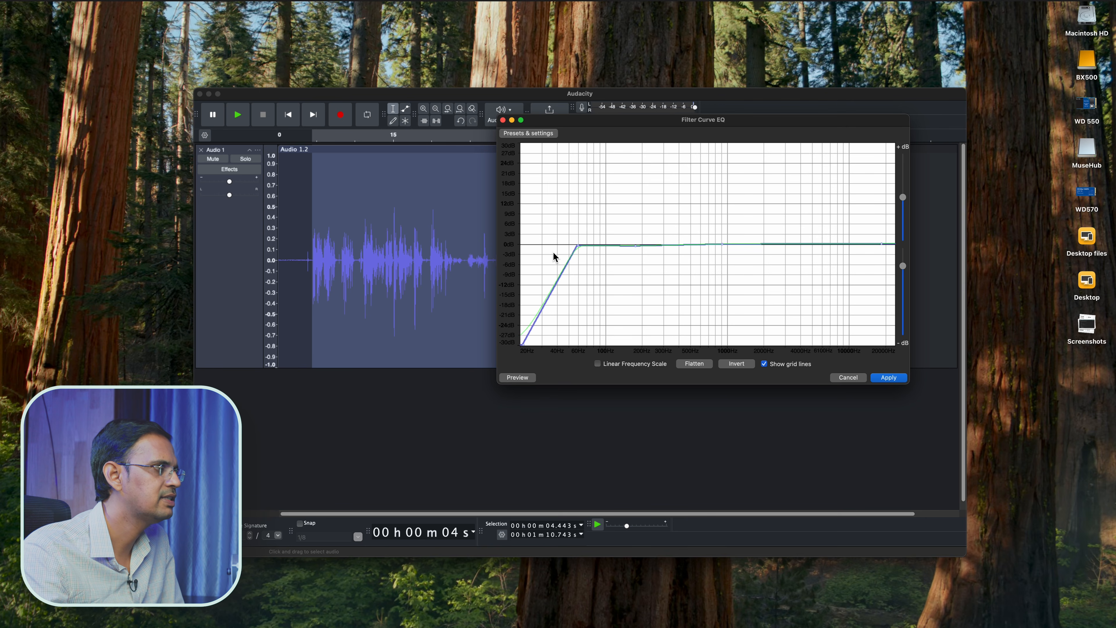
- Soften the low-frequency roll-off so the curve eases from about -8 dB near 60 Hz to 0 dB near 200 Hz
{"action": "left_click_drag", "start_coordinate": [590, 243], "coordinate": [578, 254]}
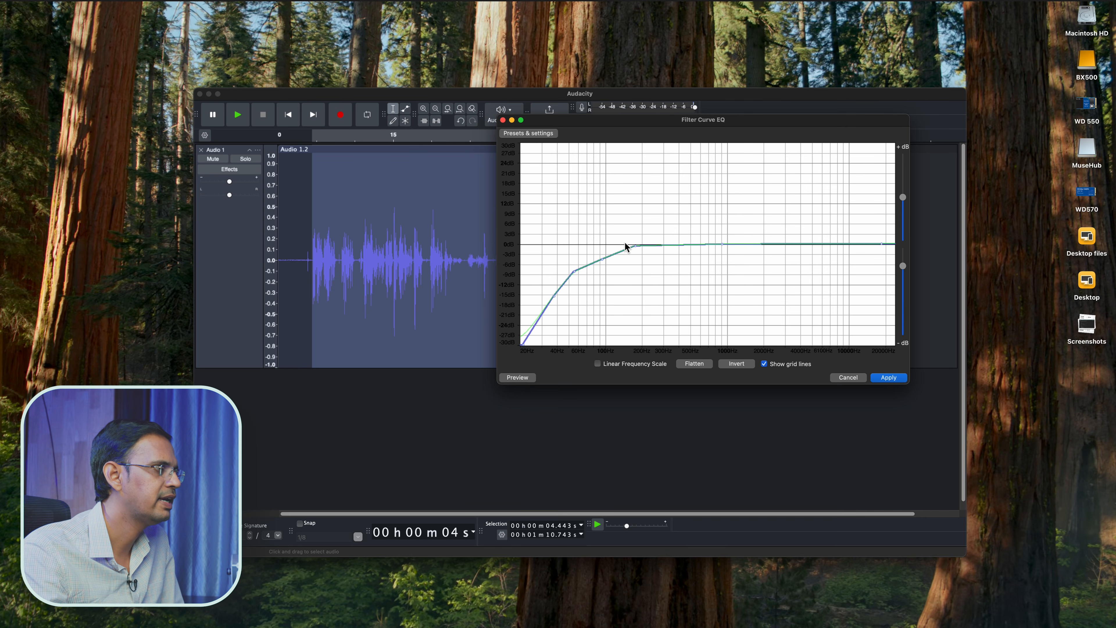
{"action": "left_click_drag", "start_coordinate": [628, 247], "coordinate": [619, 251]}
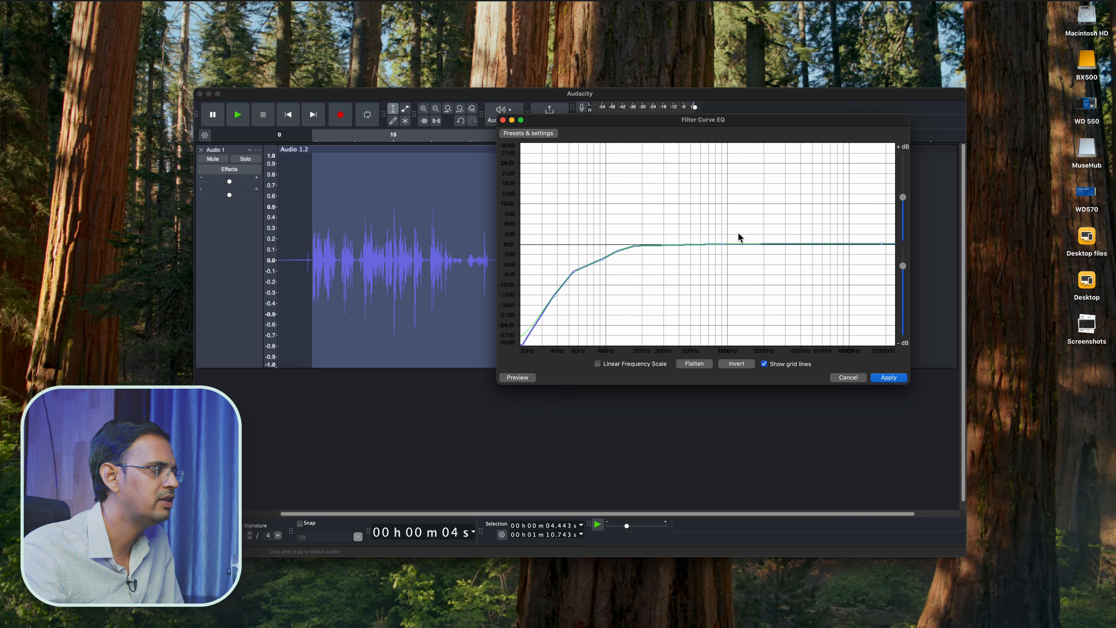
{"action": "left_click", "coordinate": [637, 247]}
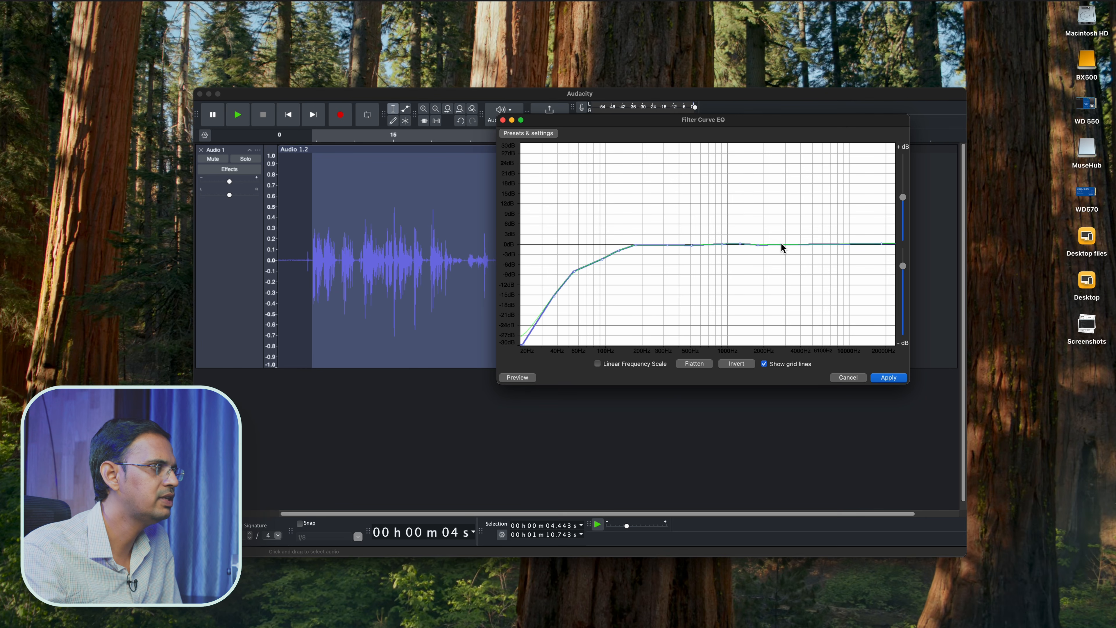
- Raise the treble gradually from about 3500 Hz to about 6 dB at 20000 Hz, and preview the equalized sound
{"action": "left_click", "coordinate": [793, 243]}
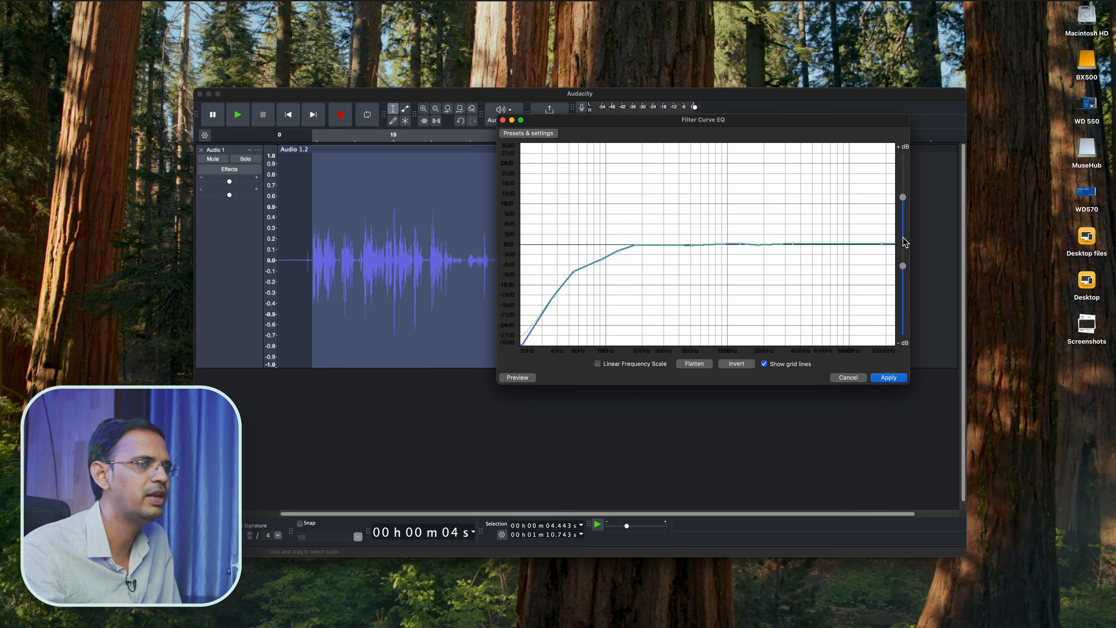
{"action": "left_click_drag", "start_coordinate": [847, 243], "coordinate": [898, 225]}
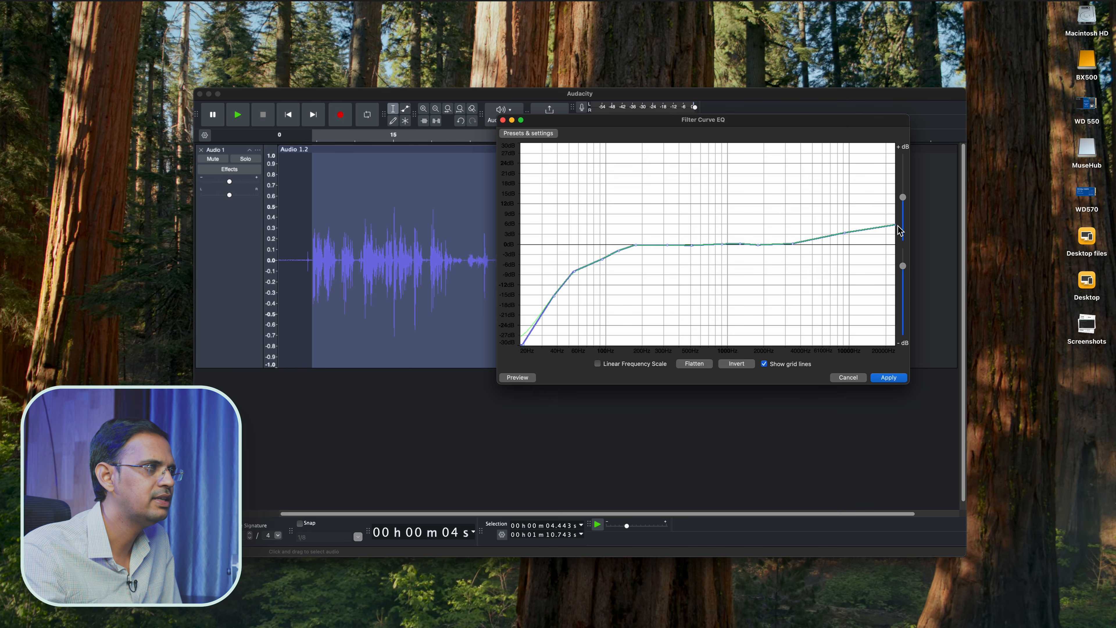
{"action": "left_click", "coordinate": [873, 228]}
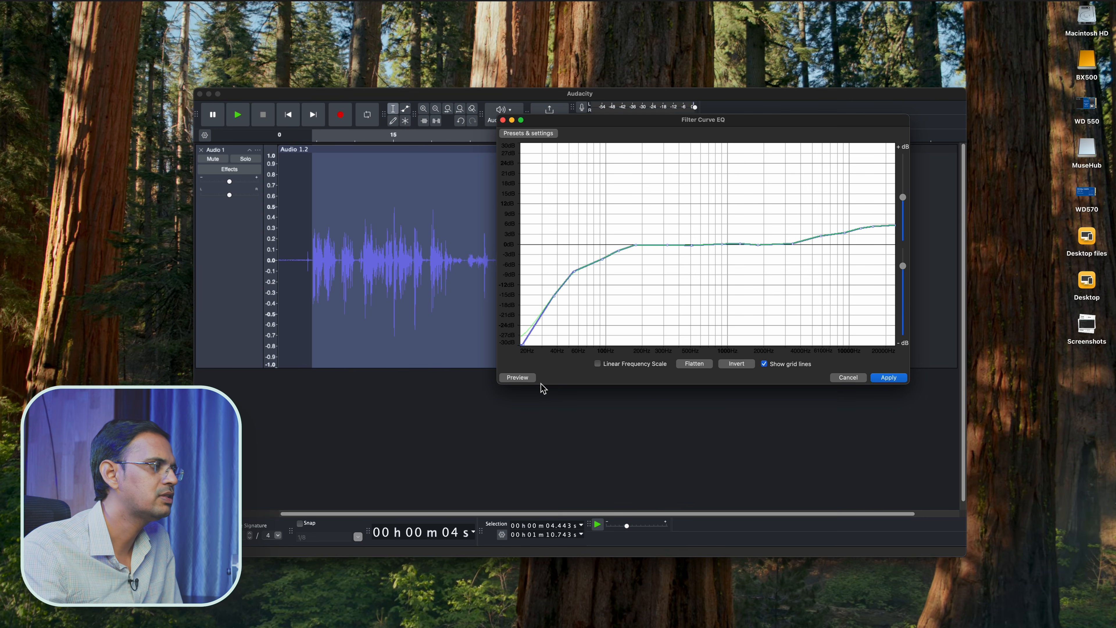
{"action": "left_click", "coordinate": [518, 379]}
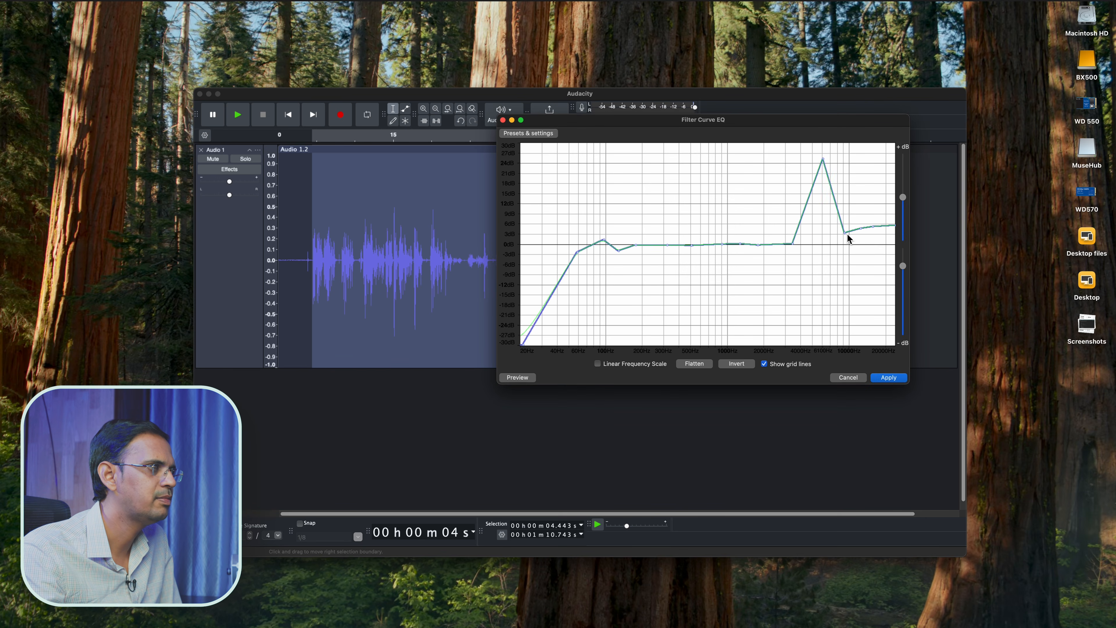
- Try an exaggerated treble boost of about 25 to 30 dB above 6000 Hz and preview its effect briefly
{"action": "left_click_drag", "start_coordinate": [863, 228], "coordinate": [897, 148]}
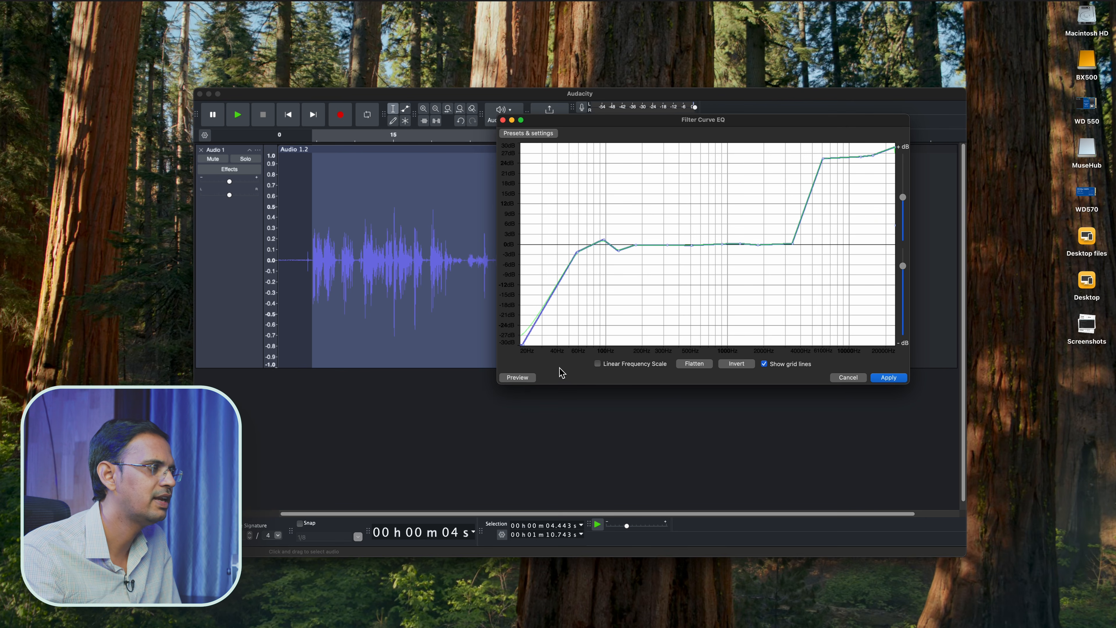
{"action": "left_click", "coordinate": [531, 378]}
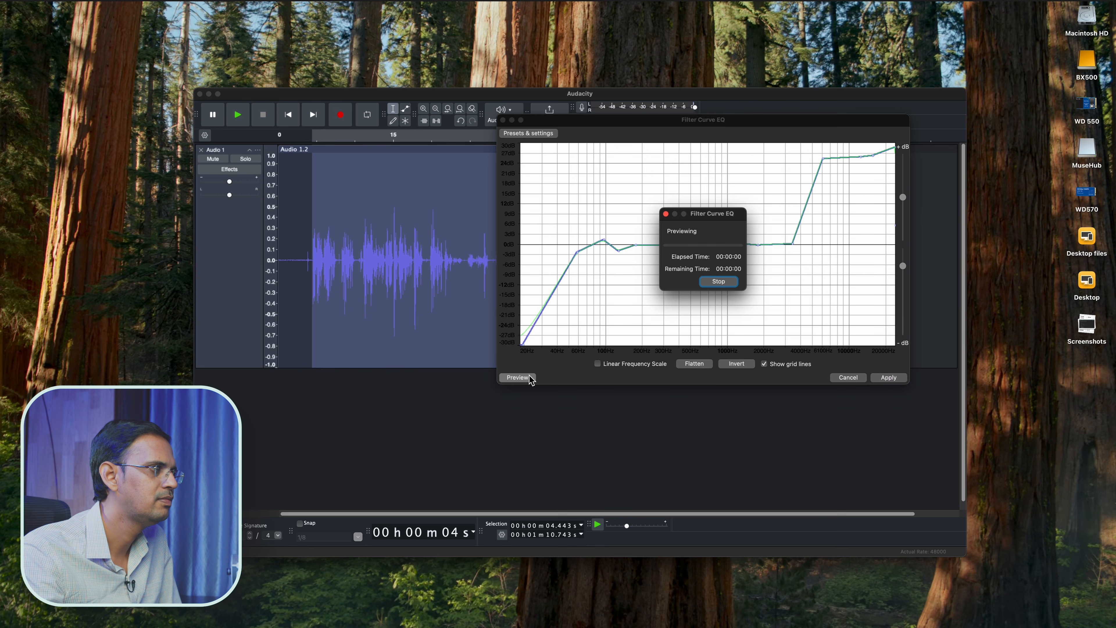
{"action": "left_click", "coordinate": [732, 284]}
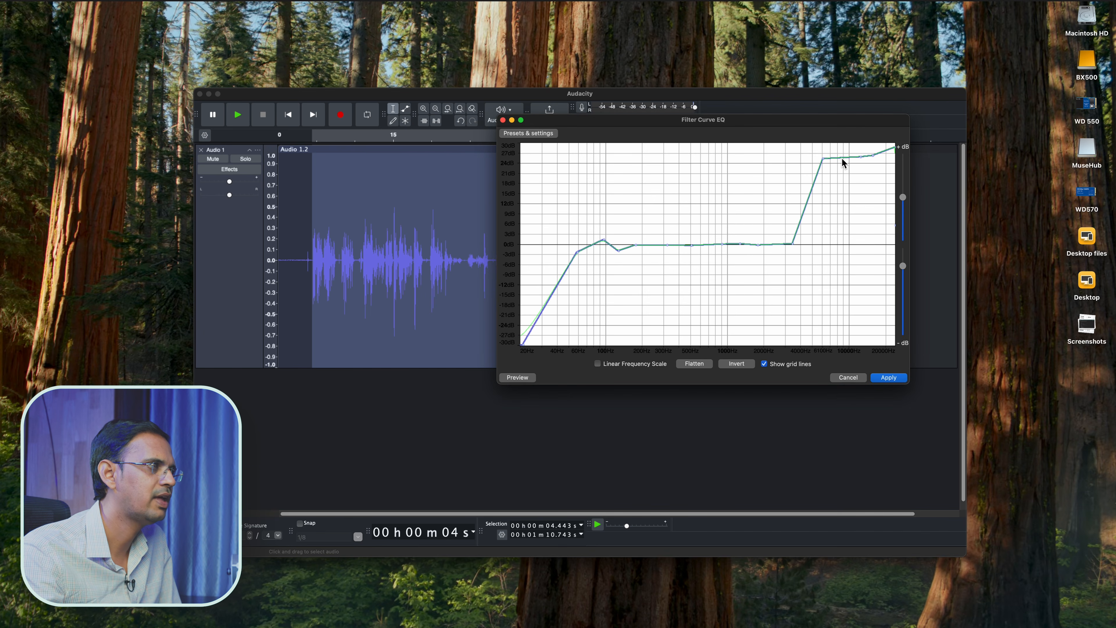
- Reduce the treble to a gentle boost of about 3 dB above 10000 Hz, and reshape the bass roll-off around 70 Hz
{"action": "left_click_drag", "start_coordinate": [825, 159], "coordinate": [875, 256]}
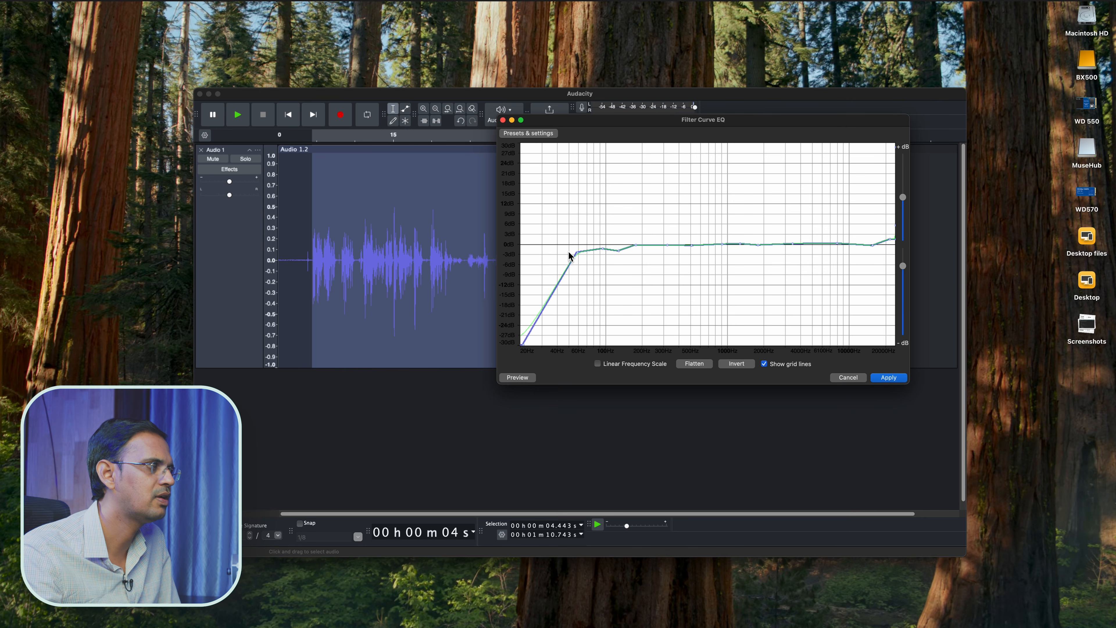
{"action": "left_click_drag", "start_coordinate": [578, 253], "coordinate": [586, 257]}
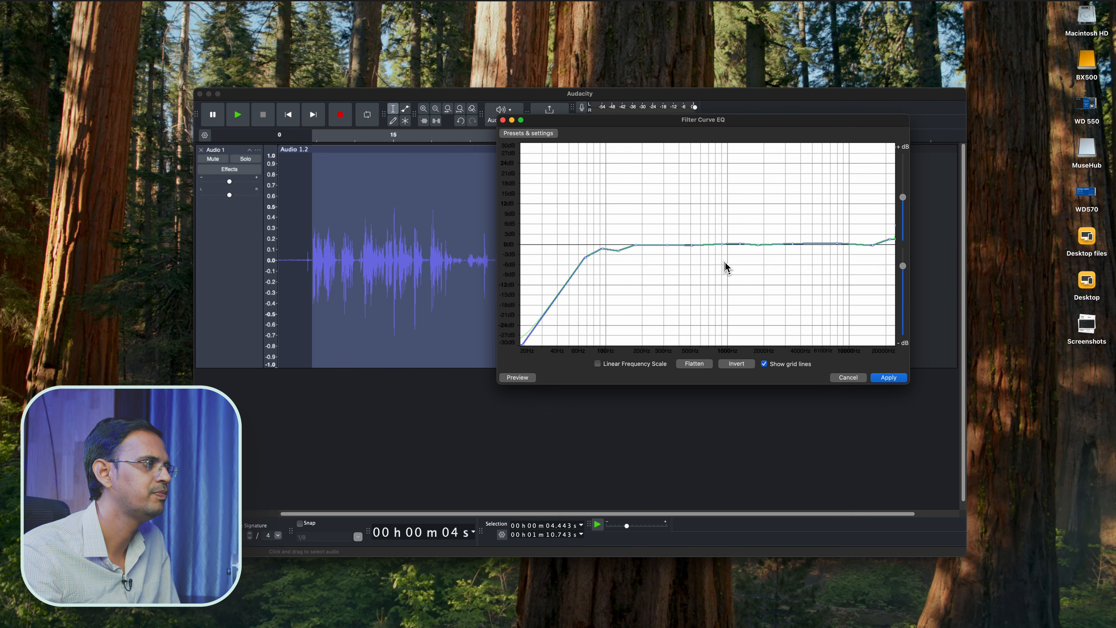
{"action": "left_click_drag", "start_coordinate": [838, 243], "coordinate": [878, 235]}
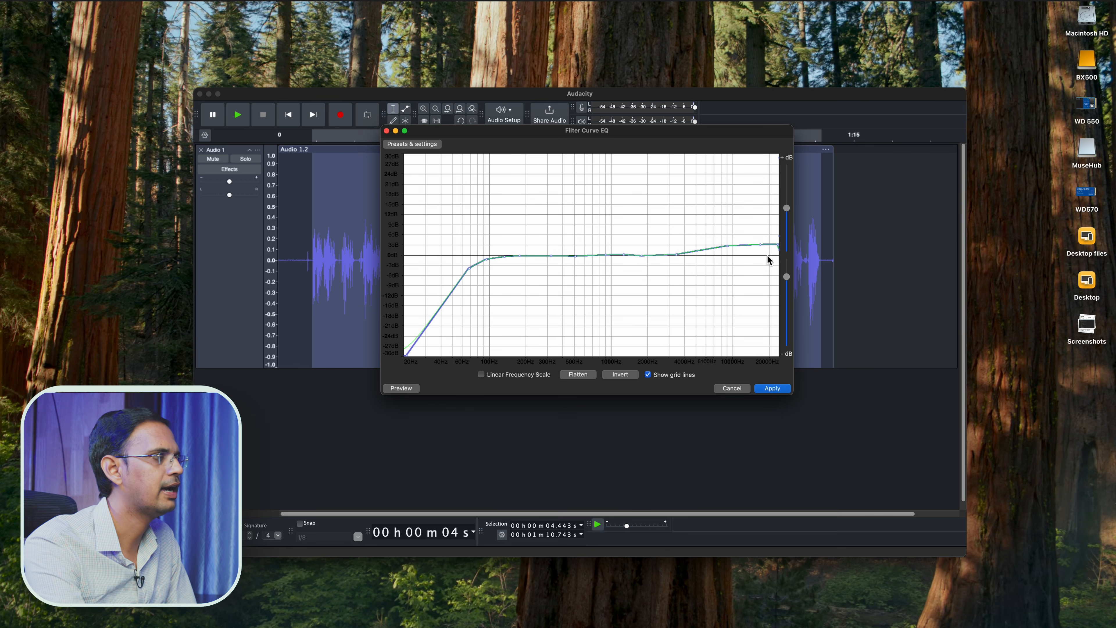
- Preview the finished EQ curve, apply it to the selected speech, and clear the selection
{"action": "left_click", "coordinate": [415, 386]}
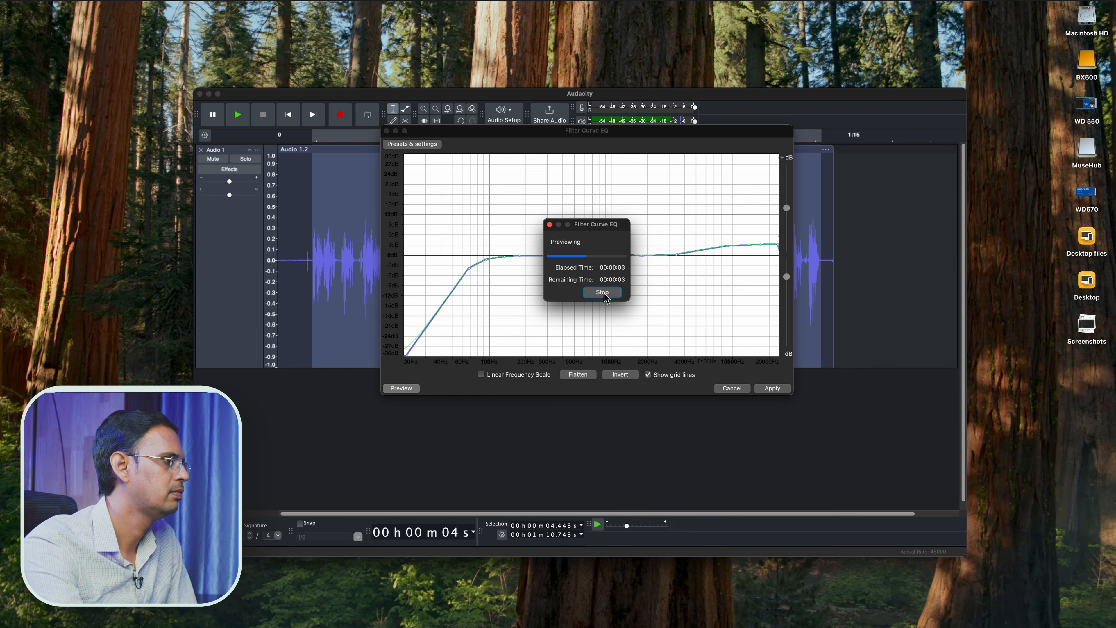
{"action": "left_click", "coordinate": [603, 293]}
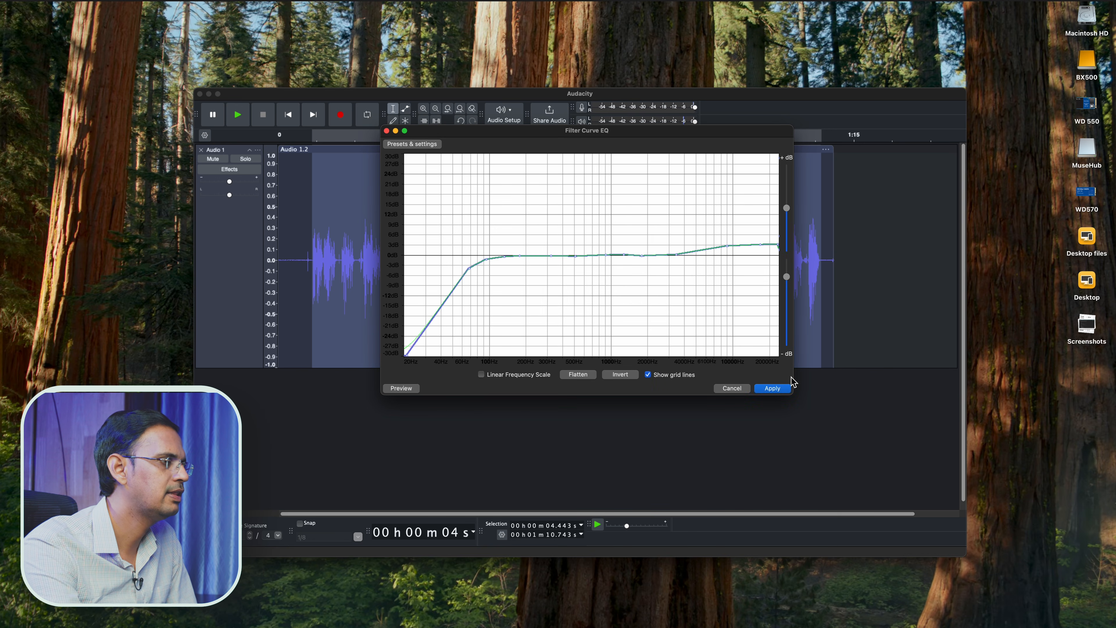
{"action": "left_click", "coordinate": [783, 388]}
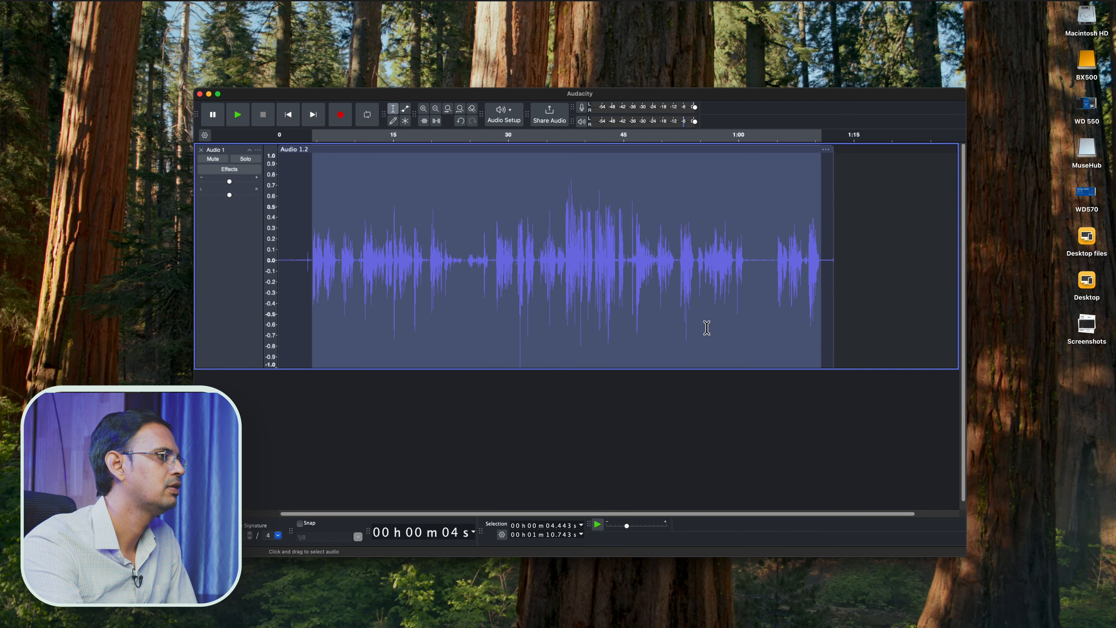
{"action": "left_click", "coordinate": [703, 328]}
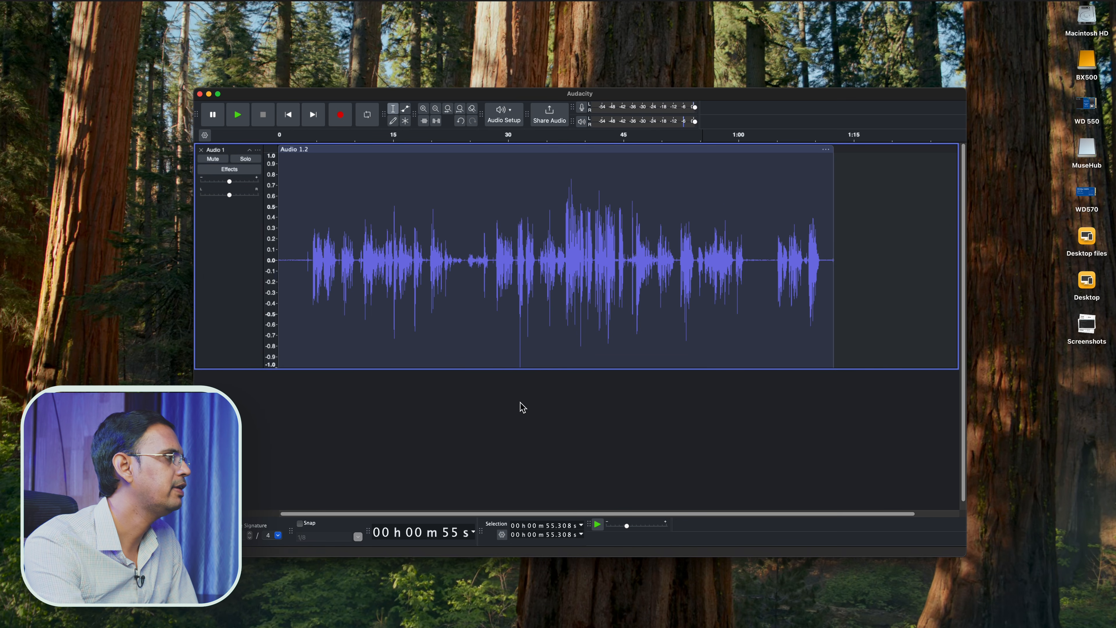
- Export the entire project to the computer as a mono 48000 Hz WAV file named sample
{"action": "left_click", "coordinate": [41, 1]}
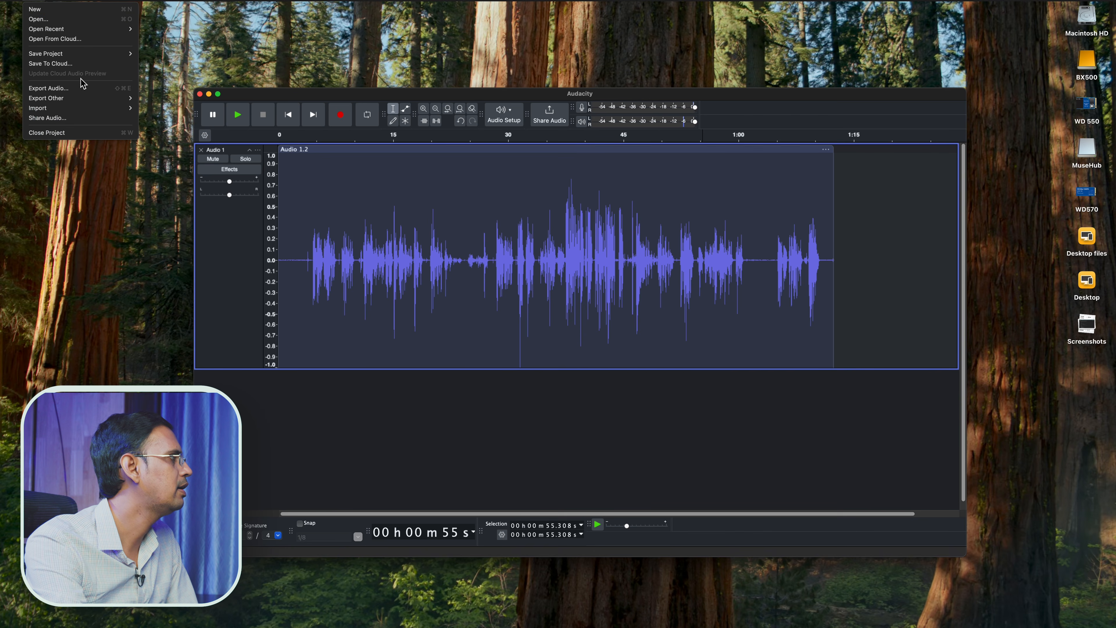
{"action": "left_click", "coordinate": [79, 88]}
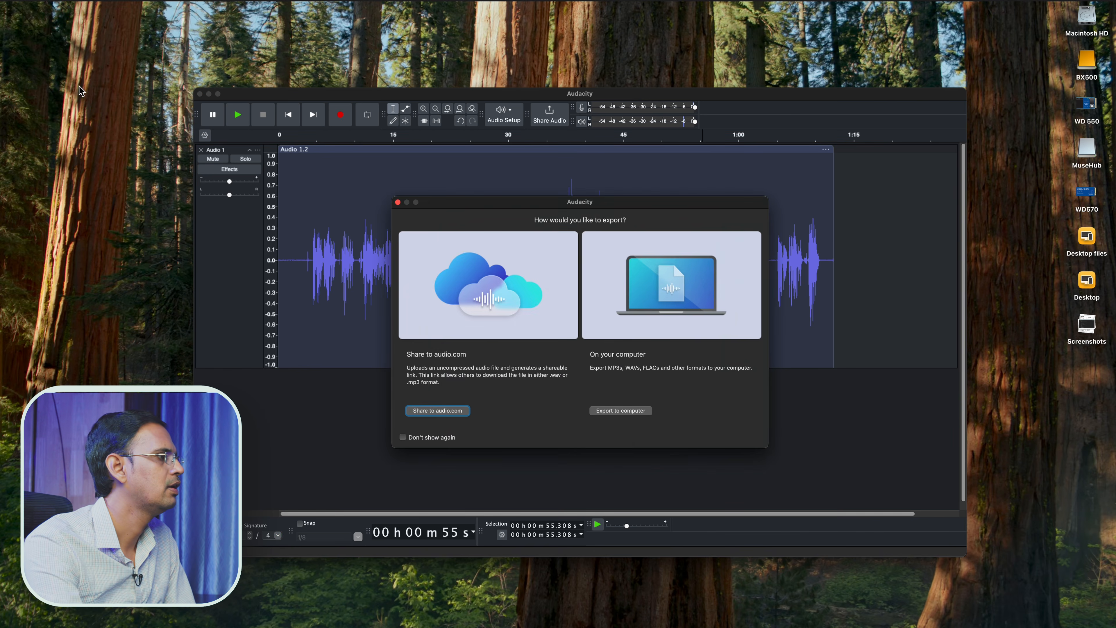
{"action": "left_click", "coordinate": [619, 407]}
{"action": "left_click", "coordinate": [673, 264]}
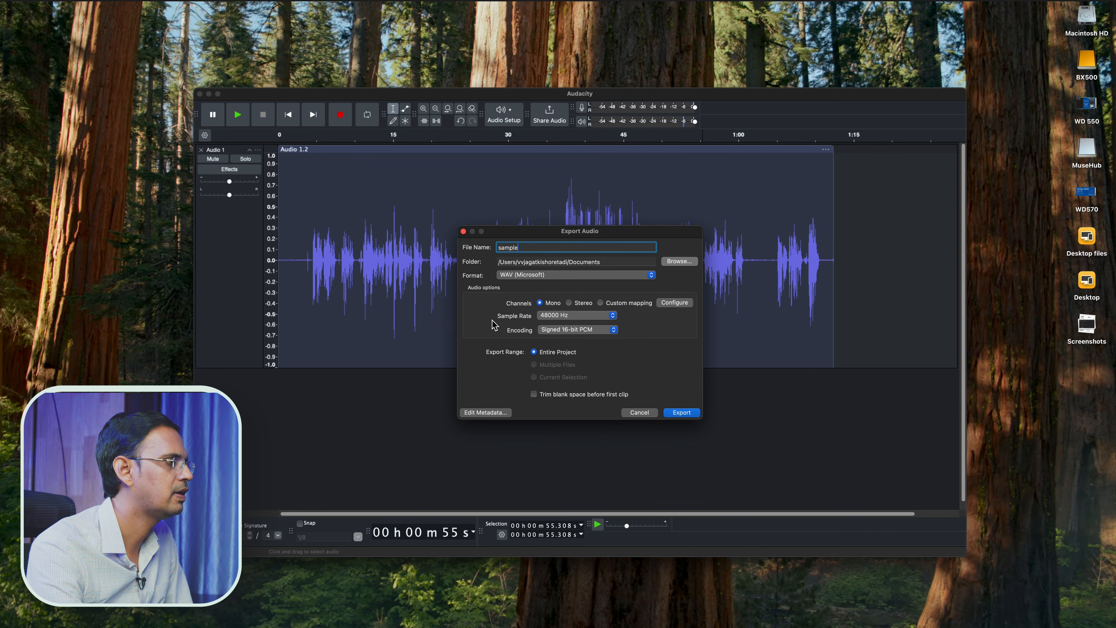
{"action": "left_click", "coordinate": [571, 341]}
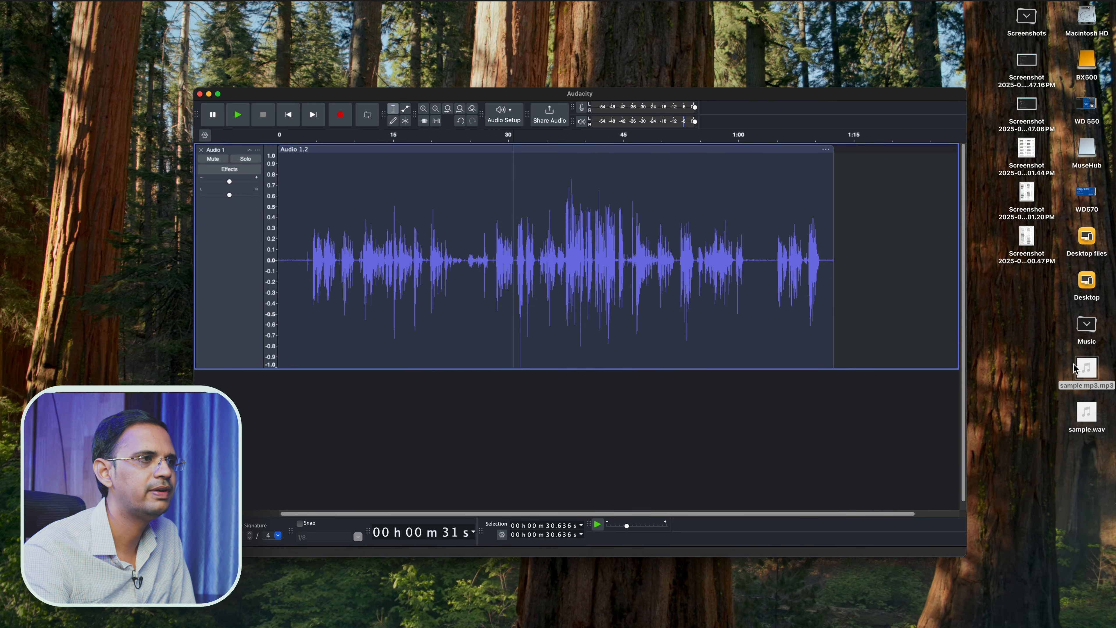
- Close the voice recording's project window
{"action": "left_click", "coordinate": [500, 458]}
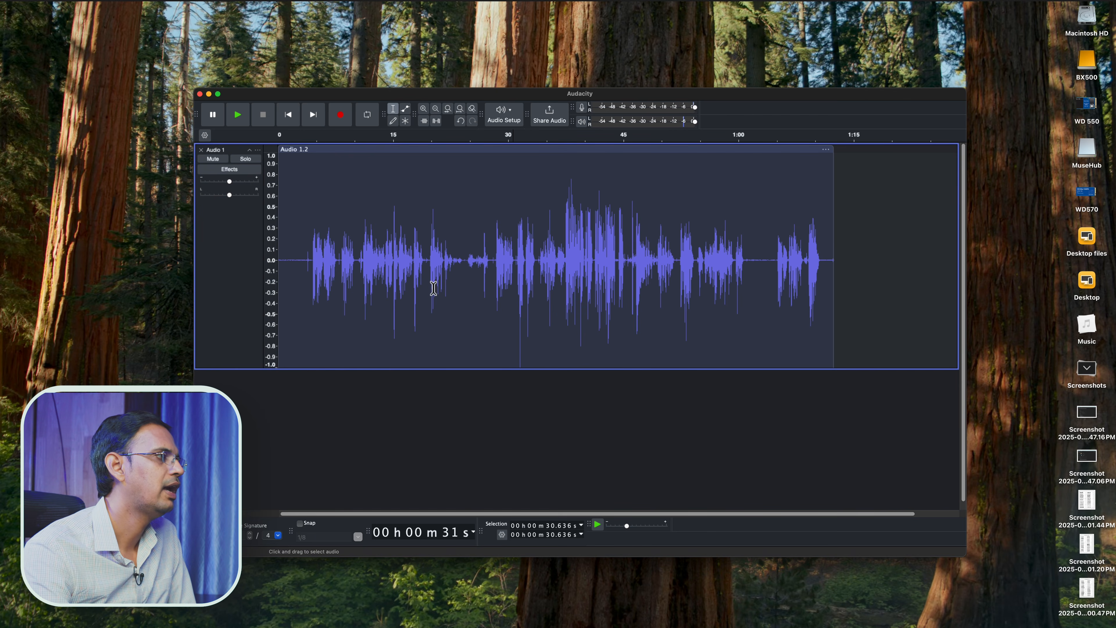
{"action": "left_click", "coordinate": [200, 95]}
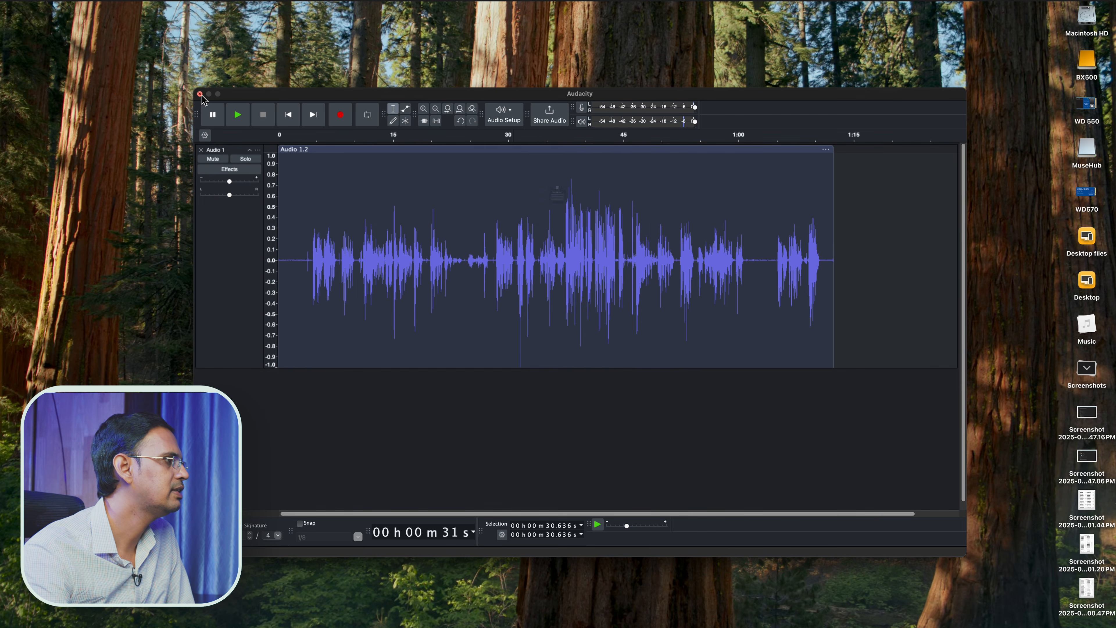
{"action": "left_click", "coordinate": [515, 227]}
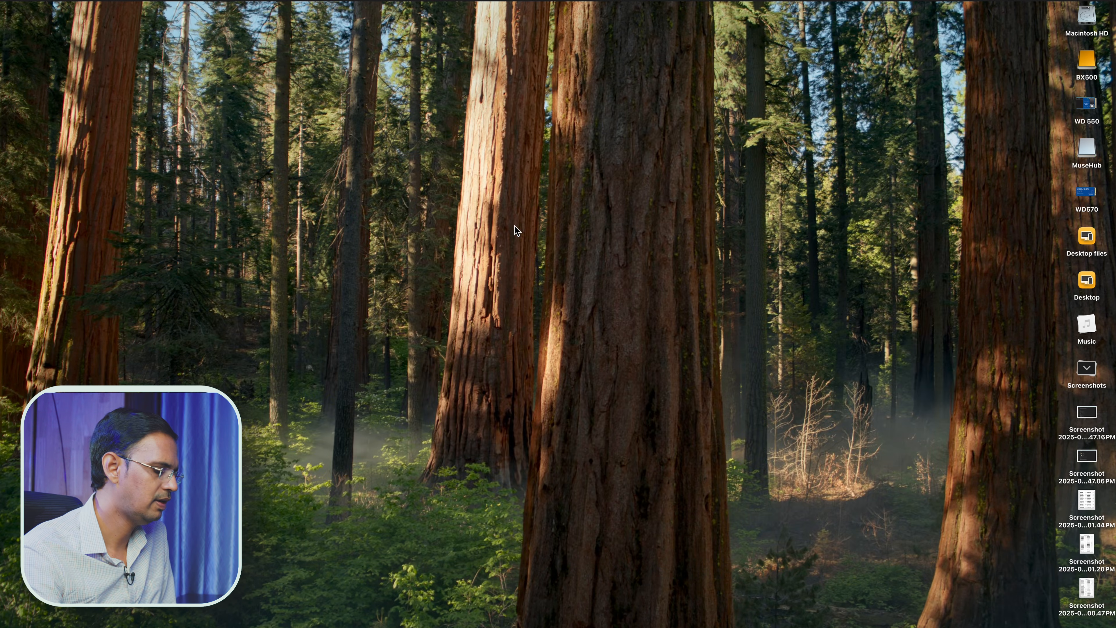
- Find and launch OBS Studio
{"action": "key", "text": "alt+space"}
{"action": "type", "text": "cu"}
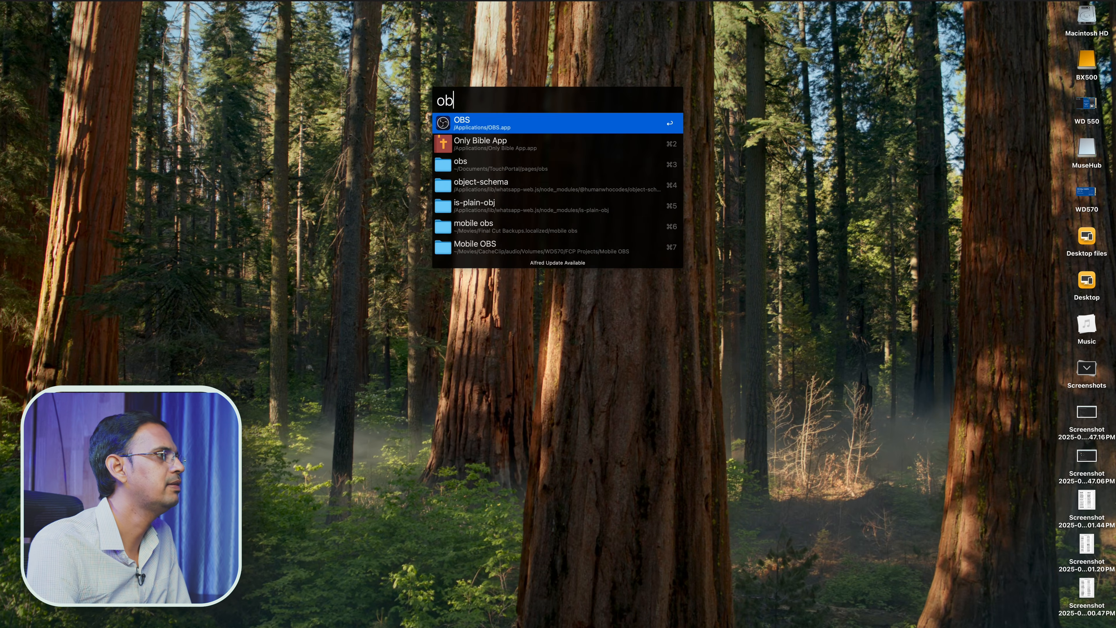
{"action": "key", "text": "Return"}
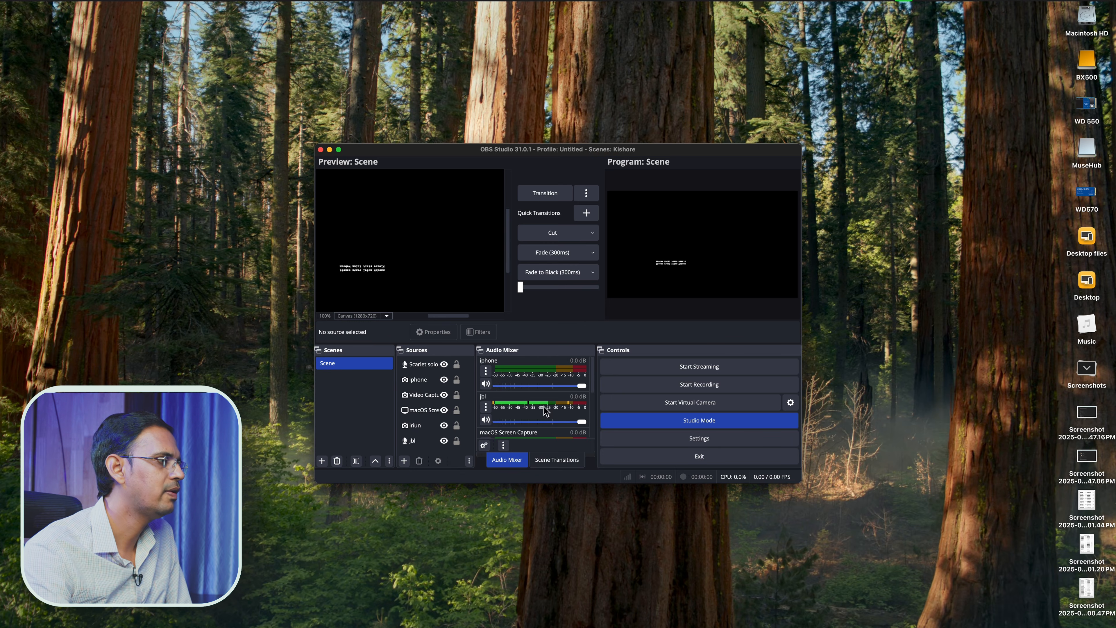
- Add an Audio Input Capture source named jbl2 that uses the JBL Commercial CSUM06 device
{"action": "left_click", "coordinate": [404, 461]}
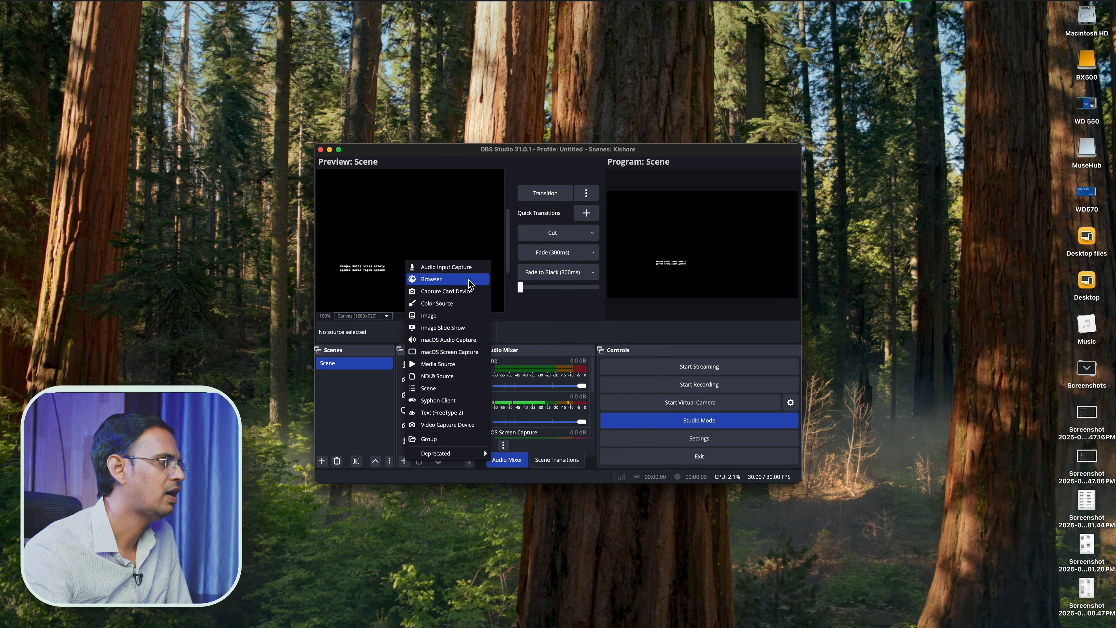
{"action": "left_click", "coordinate": [469, 268]}
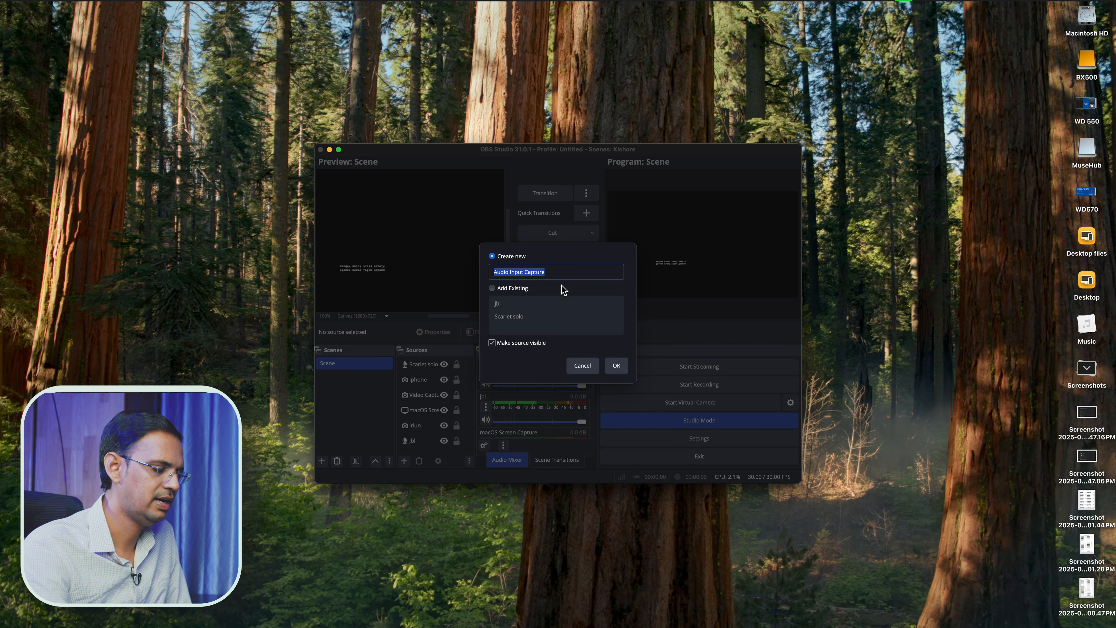
{"action": "type", "text": "j"}
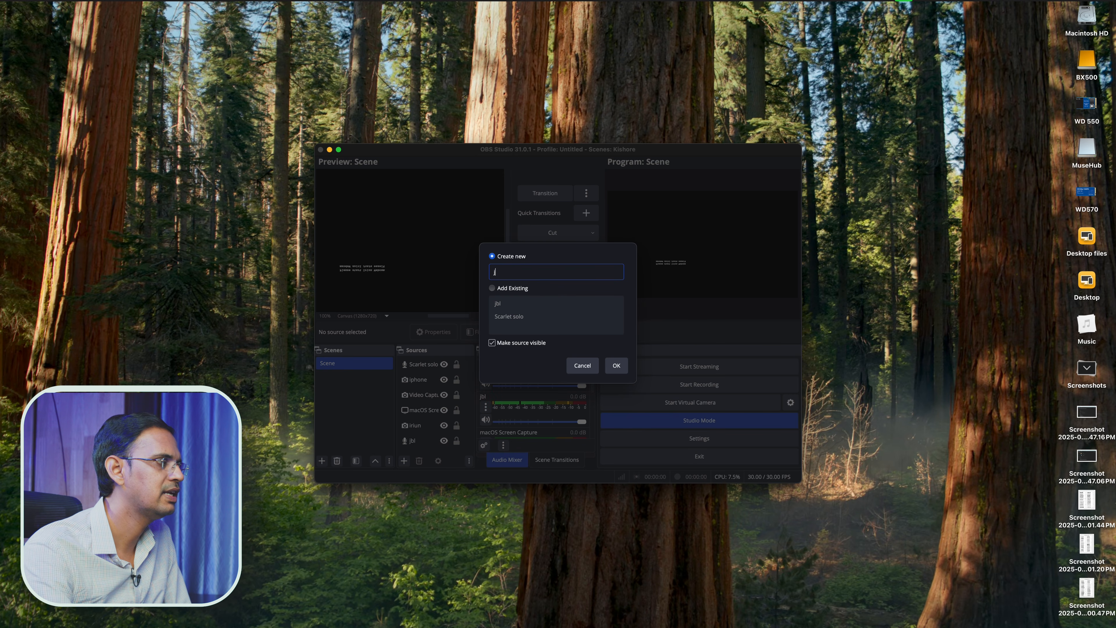
{"action": "type", "text": "bl2"}
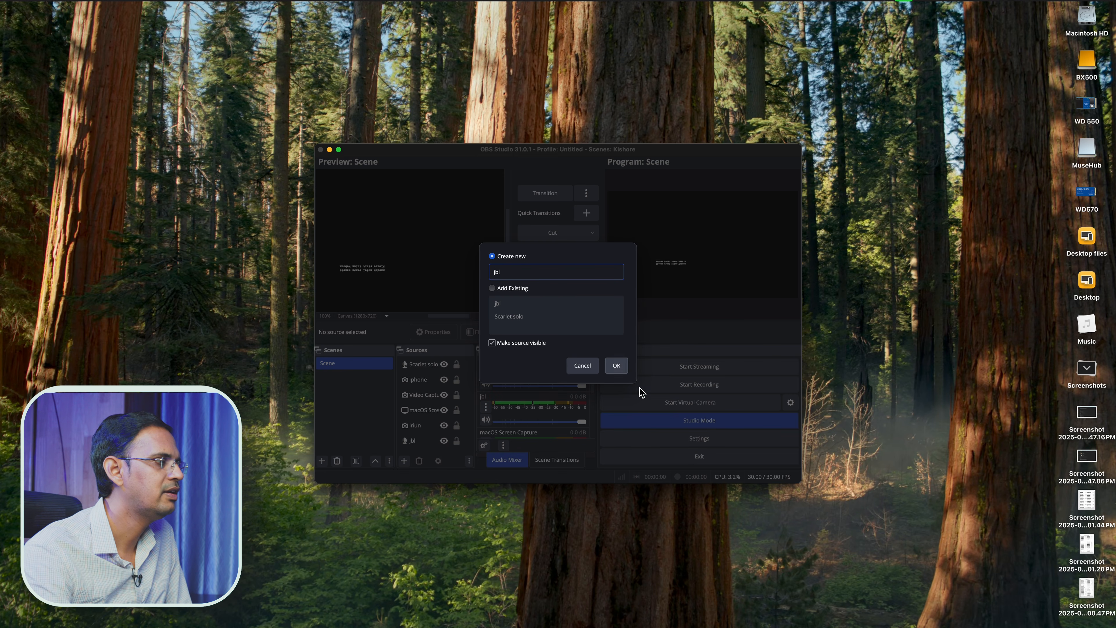
{"action": "left_click", "coordinate": [617, 366]}
{"action": "left_click", "coordinate": [496, 211]}
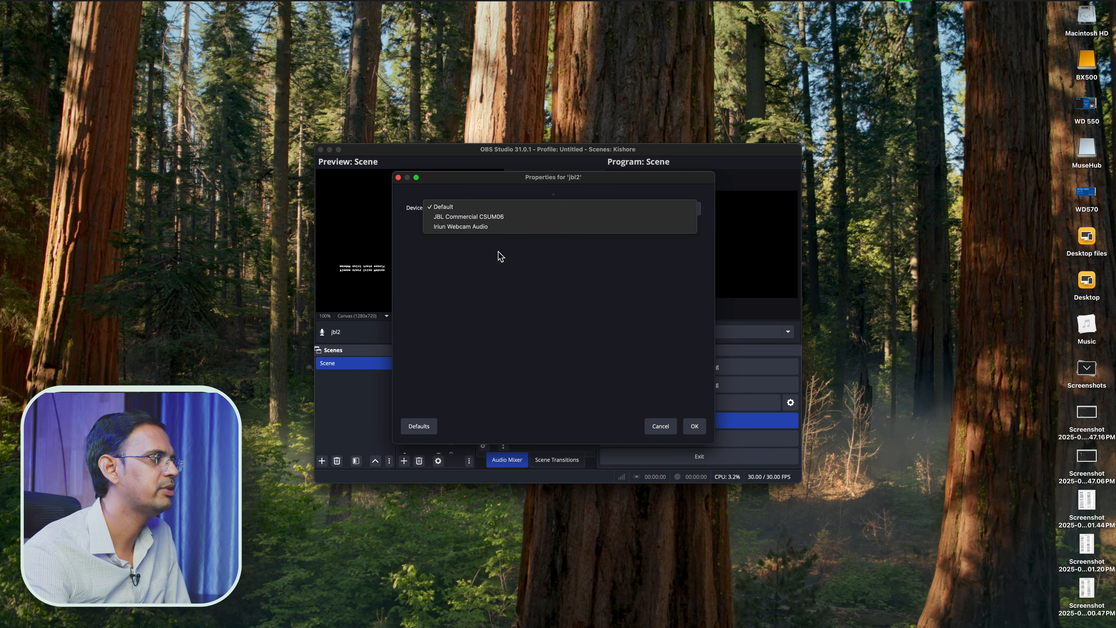
{"action": "left_click", "coordinate": [506, 218]}
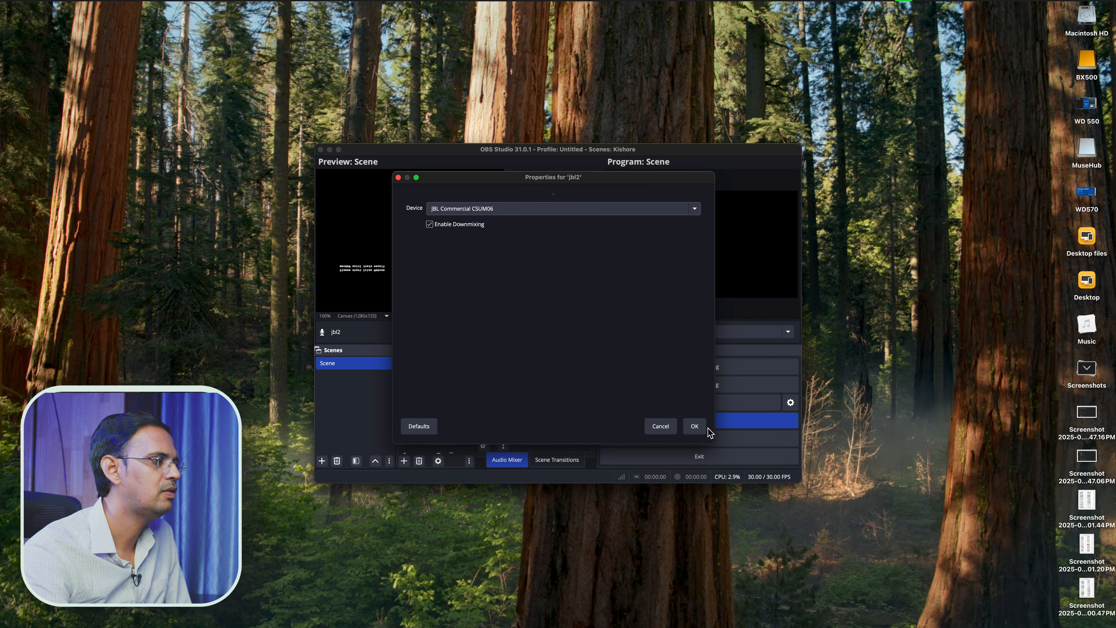
{"action": "left_click", "coordinate": [695, 427]}
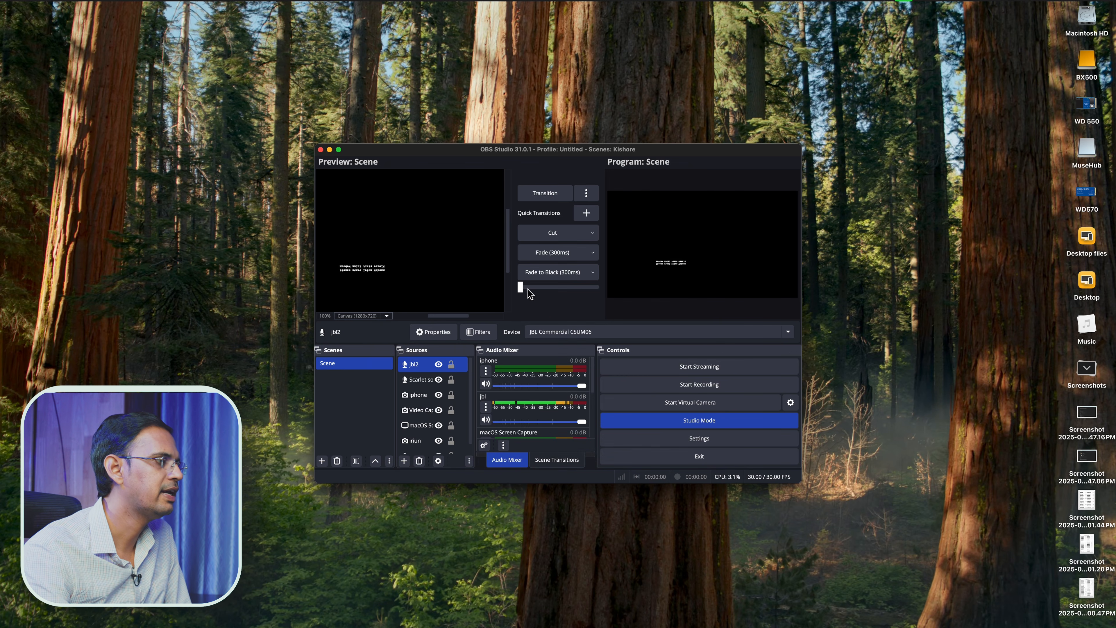
- Transition the updated scene to the program output and remove the older jbl source
{"action": "scroll", "coordinate": [518, 435], "scroll_direction": "down", "scroll_amount": 5}
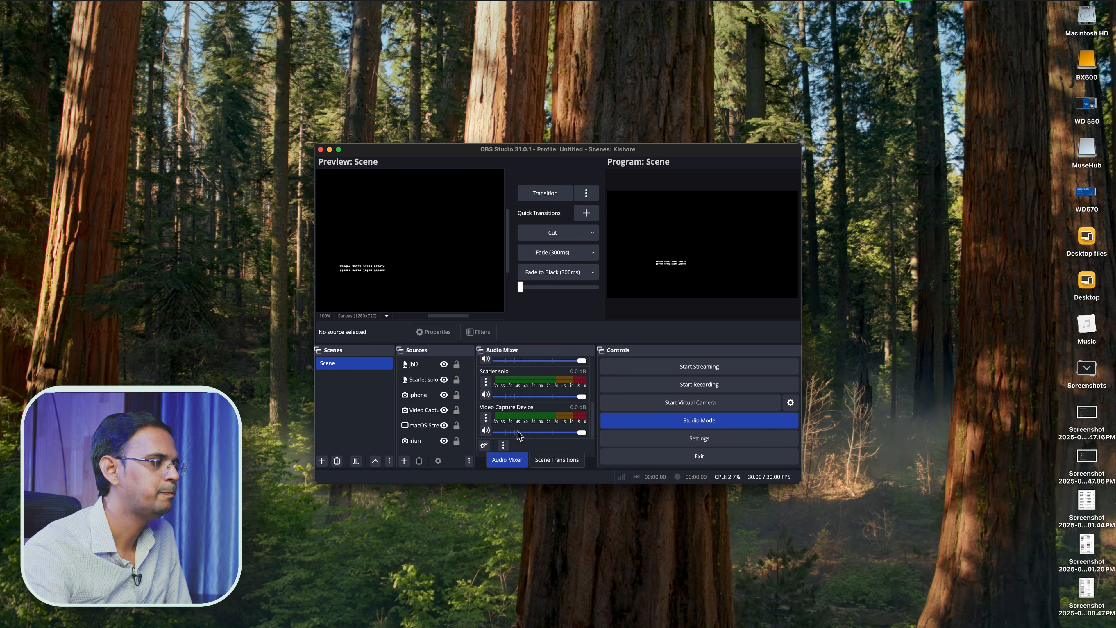
{"action": "scroll", "coordinate": [547, 403], "scroll_direction": "up", "scroll_amount": 5}
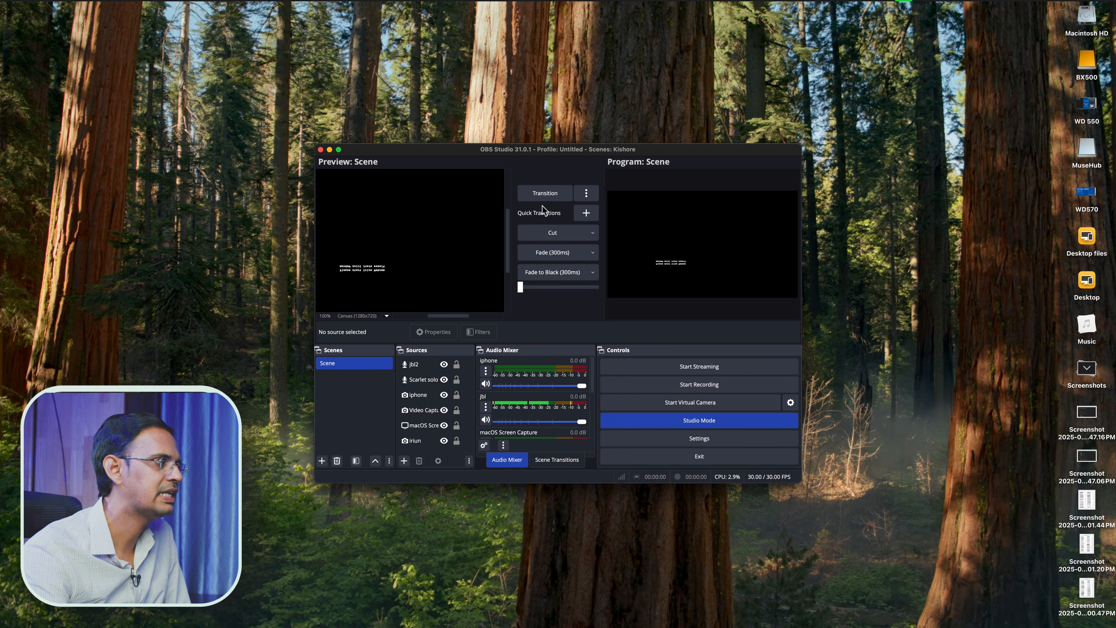
{"action": "left_click", "coordinate": [551, 200]}
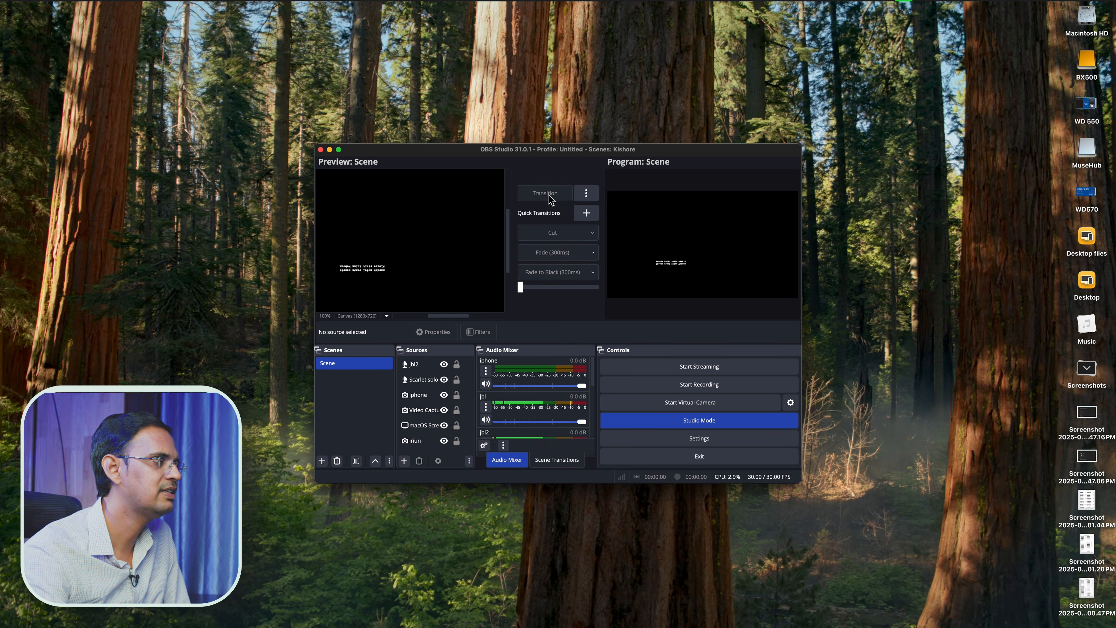
{"action": "left_click", "coordinate": [418, 393]}
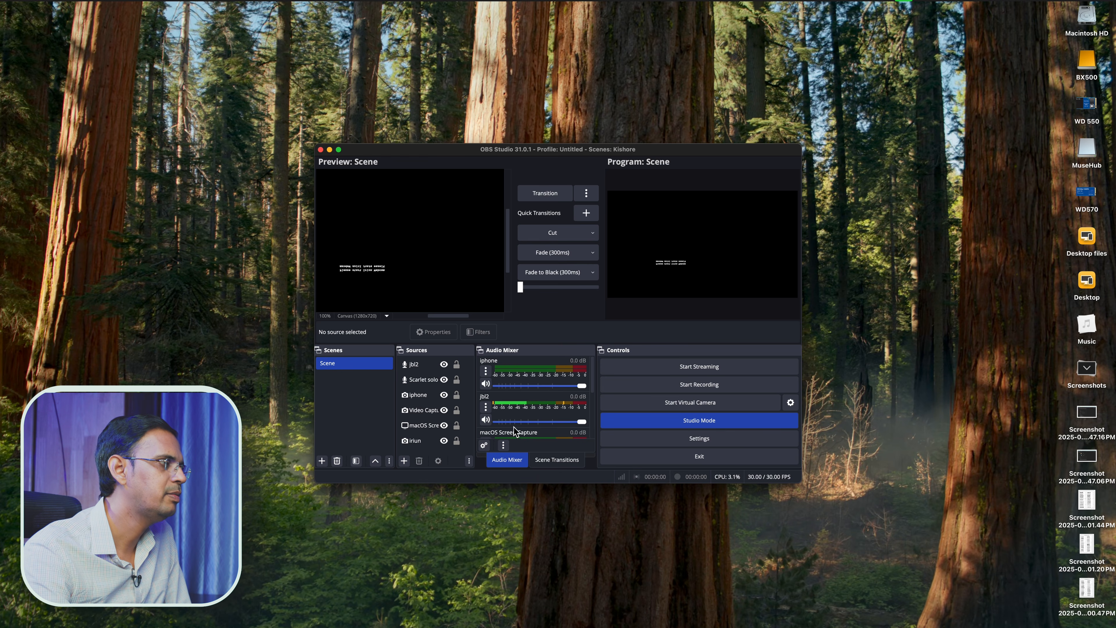
{"action": "left_click", "coordinate": [486, 411]}
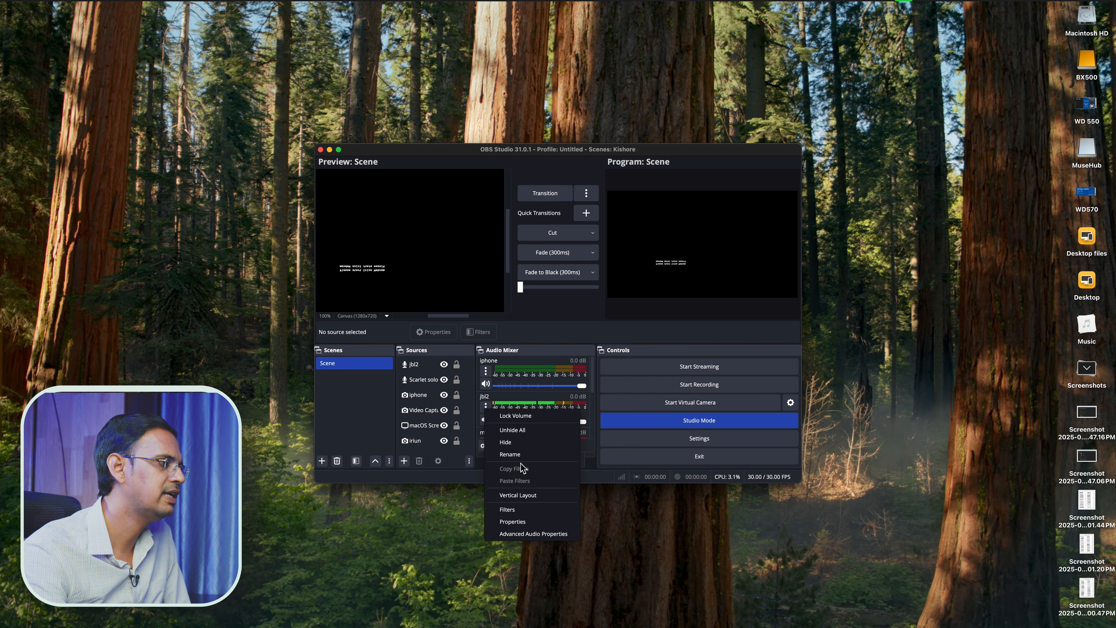
{"action": "left_click", "coordinate": [537, 509]}
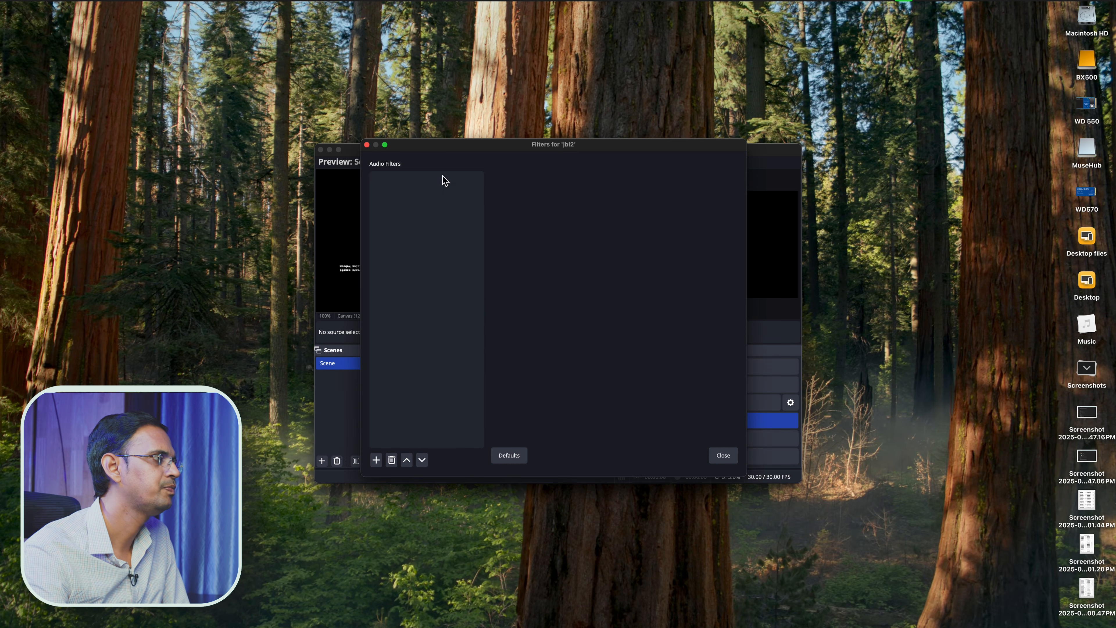
{"action": "left_click", "coordinate": [367, 145]}
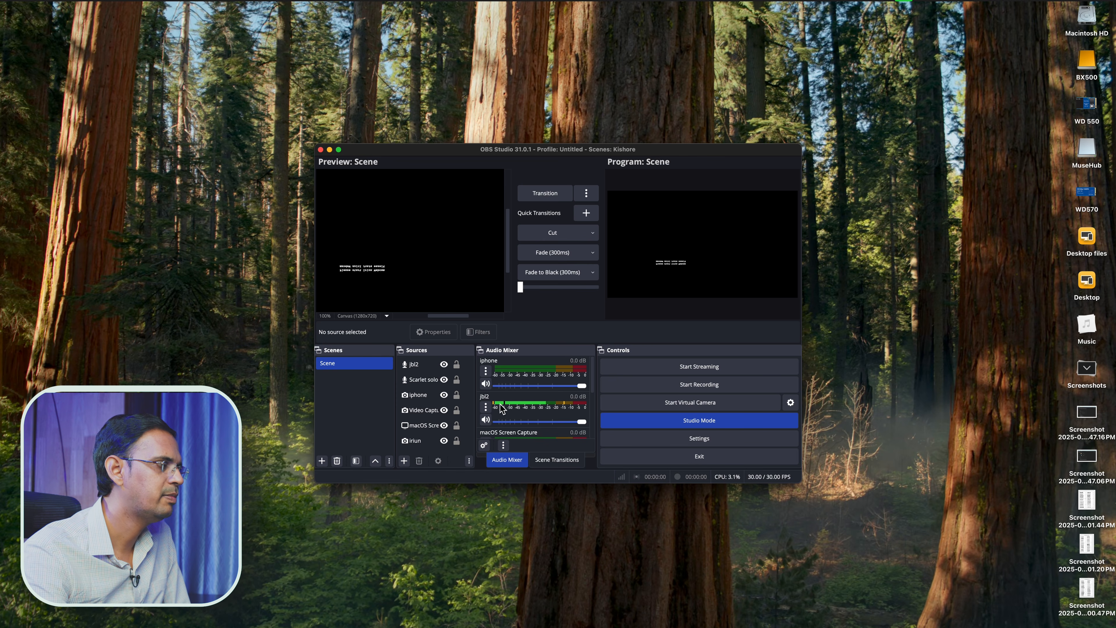
- Add a Gain filter to the jbl2 source and set its gain to 9.80 dB
{"action": "left_click", "coordinate": [486, 406]}
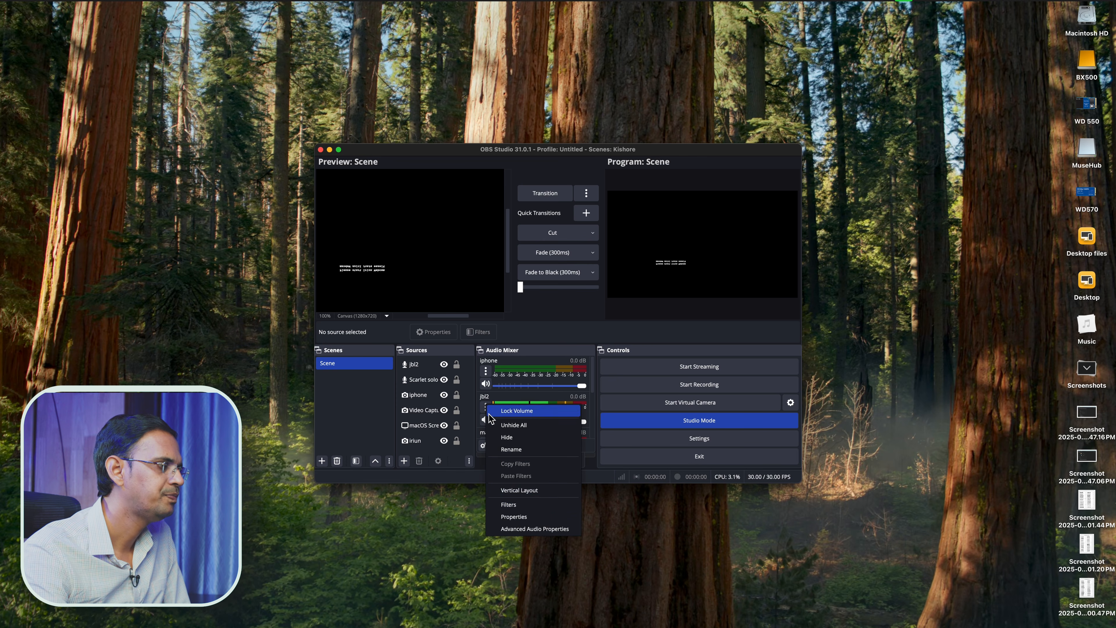
{"action": "left_click", "coordinate": [514, 506]}
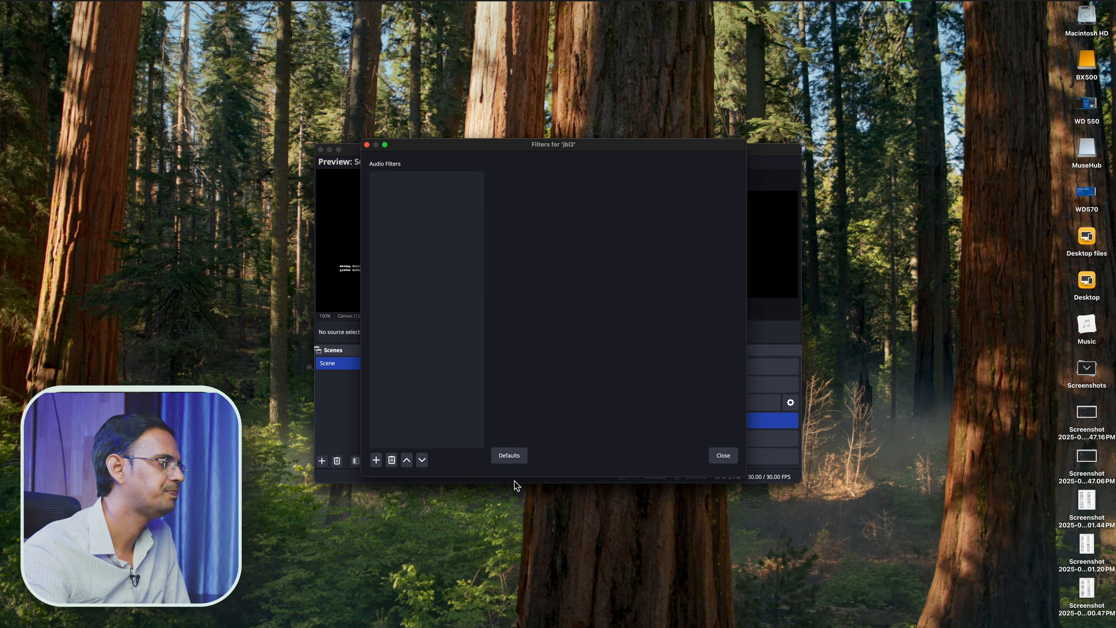
{"action": "left_click", "coordinate": [376, 460]}
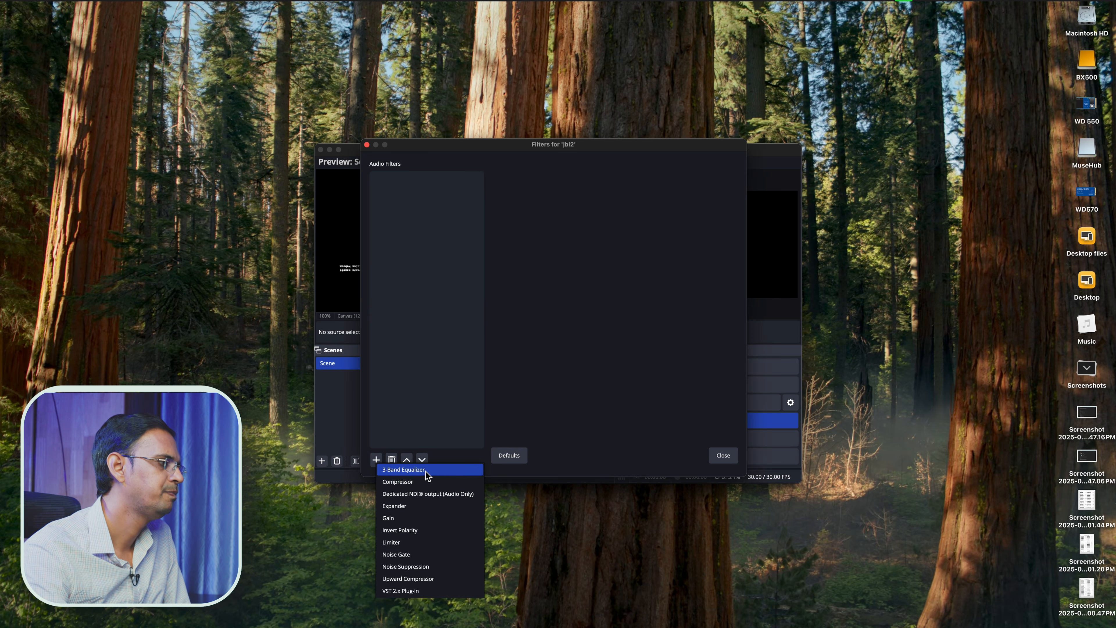
{"action": "left_click", "coordinate": [424, 518]}
{"action": "left_click", "coordinate": [573, 325]}
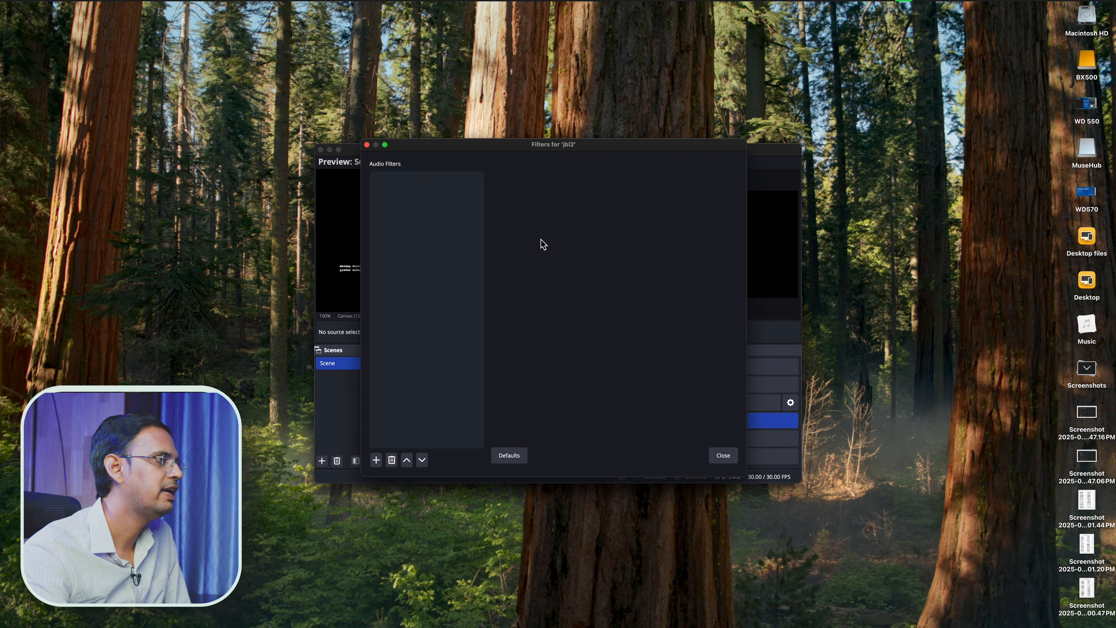
{"action": "left_click_drag", "start_coordinate": [586, 145], "coordinate": [977, 170]}
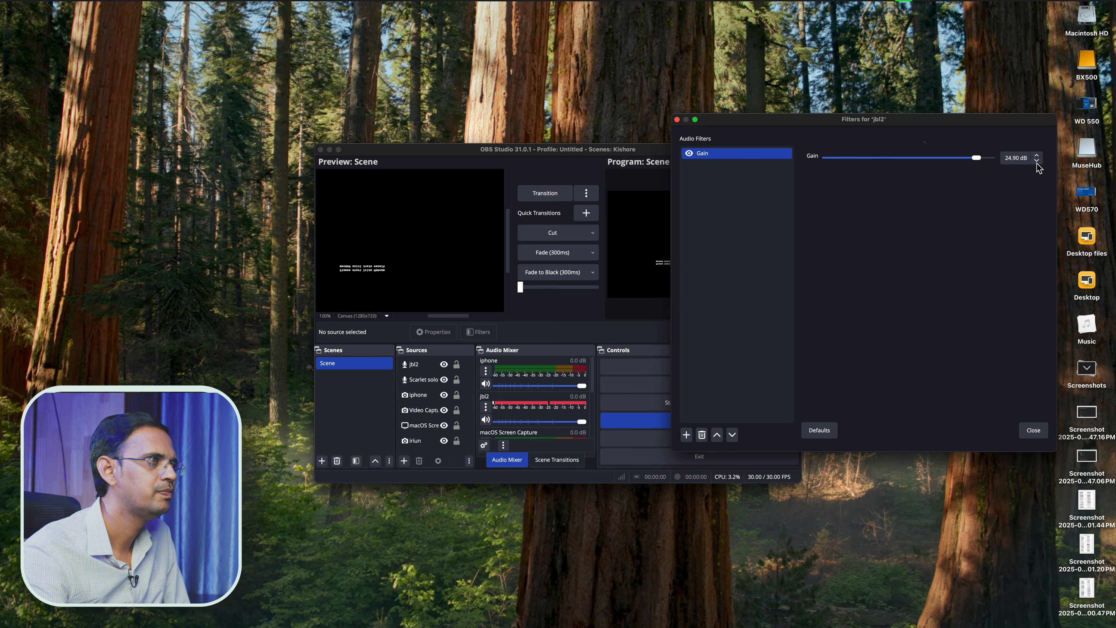
{"action": "left_click_drag", "start_coordinate": [974, 158], "coordinate": [937, 175]}
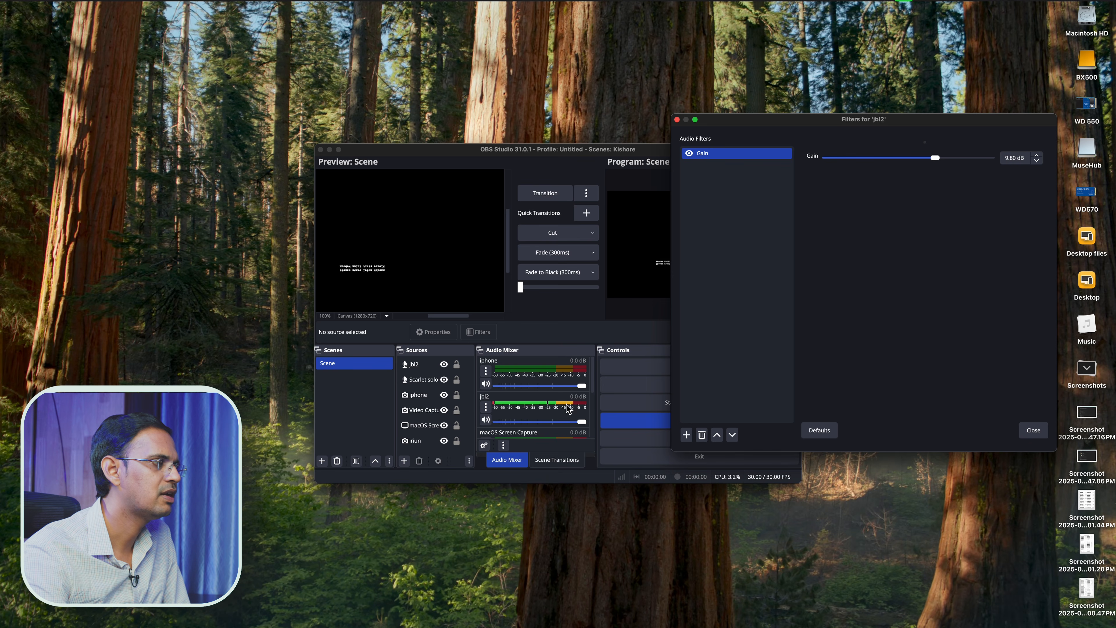
{"action": "left_click", "coordinate": [581, 423]}
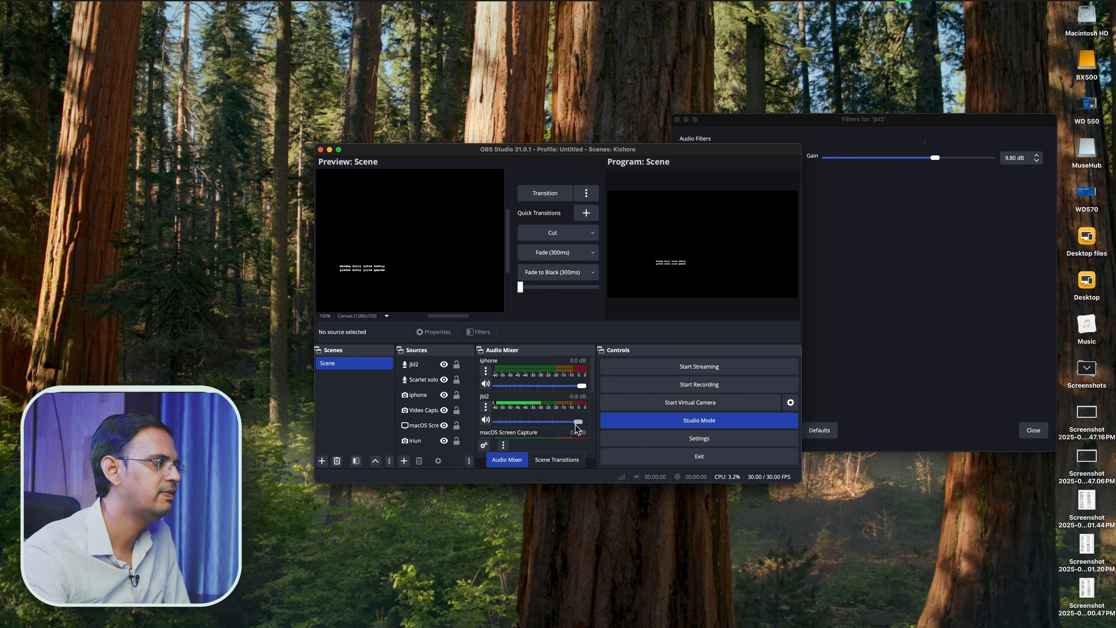
- Remove the Gain filter from the jbl2 source
{"action": "left_click", "coordinate": [860, 342]}
{"action": "left_click", "coordinate": [694, 158]}
{"action": "right_click", "coordinate": [731, 155]}
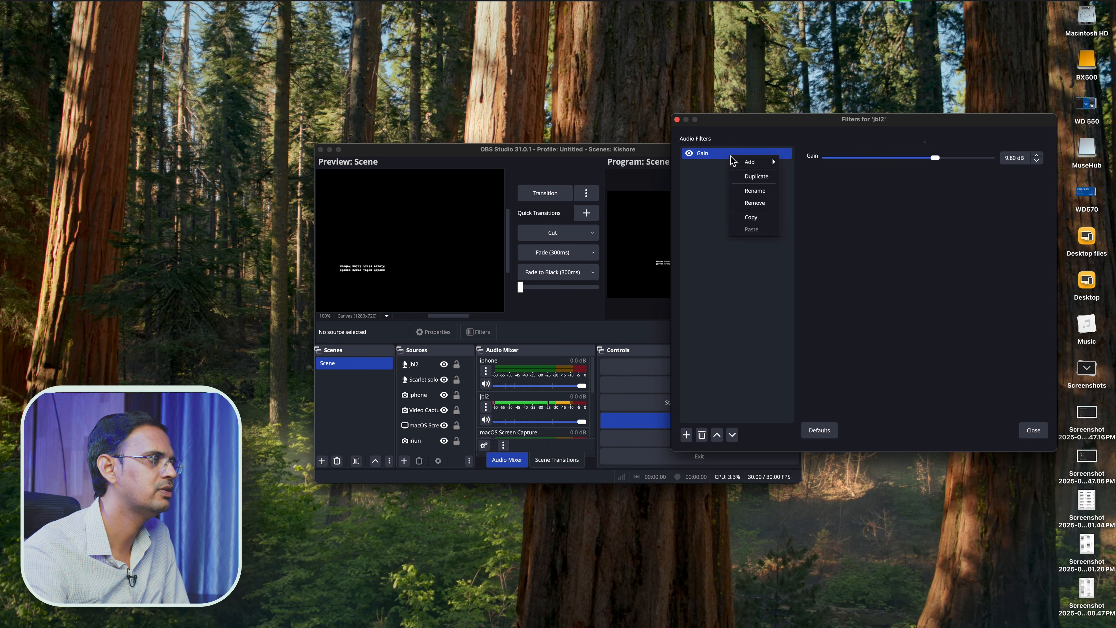
{"action": "left_click", "coordinate": [742, 173]}
- Add a Noise Suppression filter to jbl2 using the RNNoise method and close its filter settings
{"action": "left_click", "coordinate": [686, 434]}
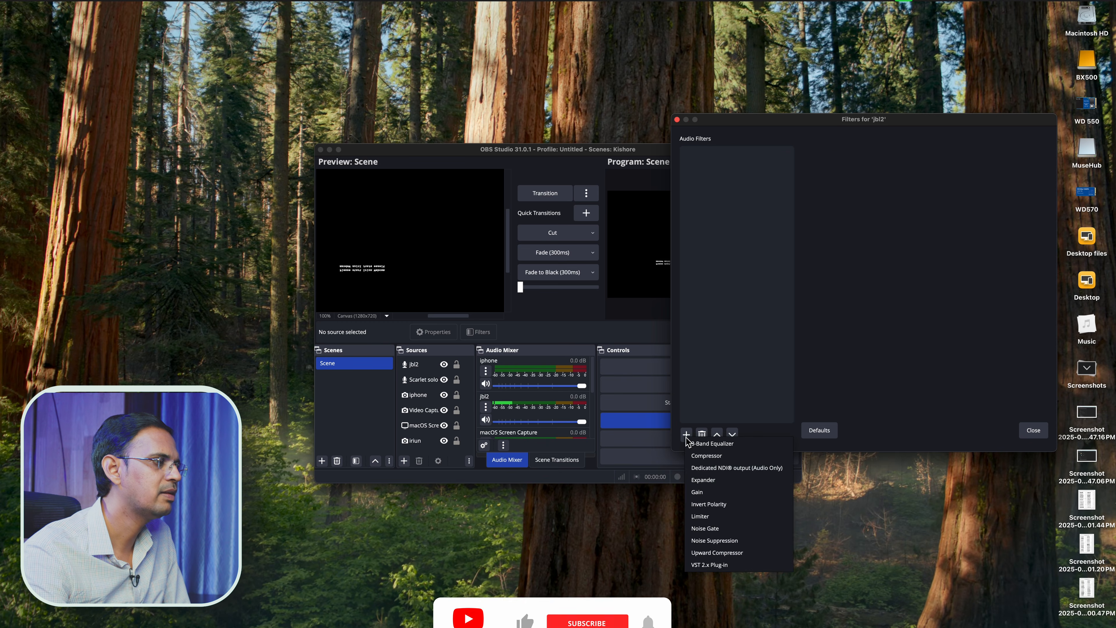
{"action": "left_click", "coordinate": [719, 544]}
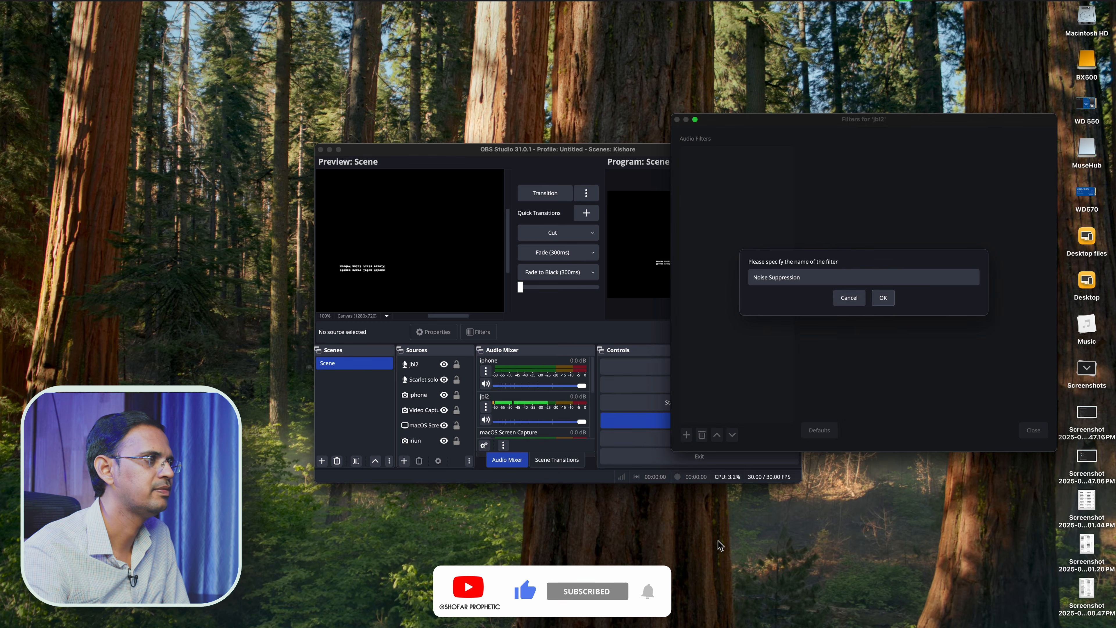
{"action": "left_click", "coordinate": [882, 299]}
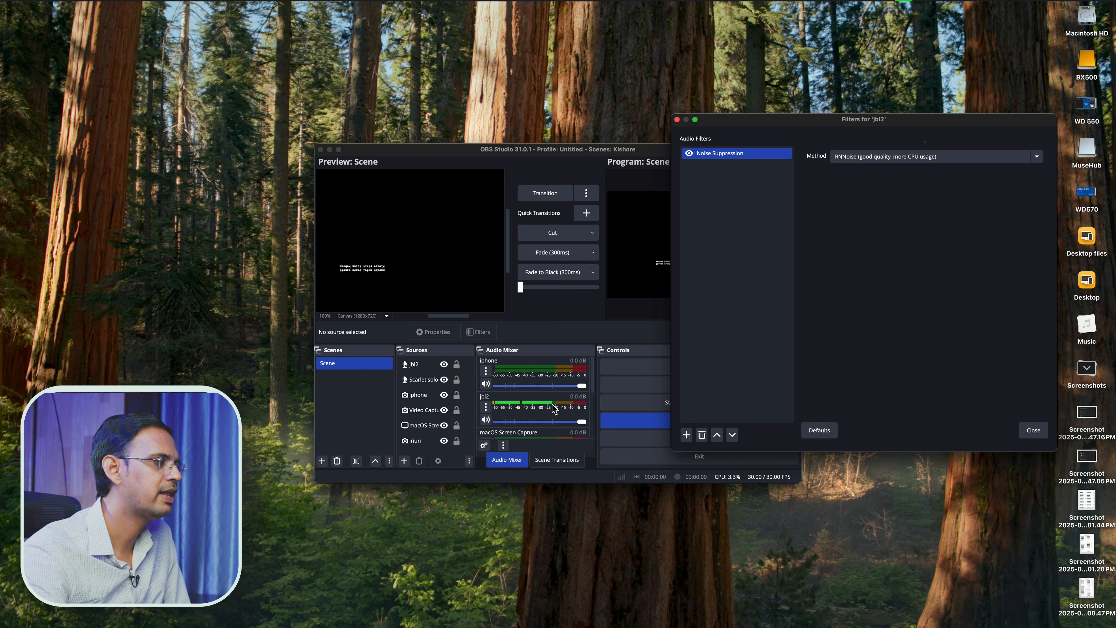
{"action": "left_click", "coordinate": [894, 158]}
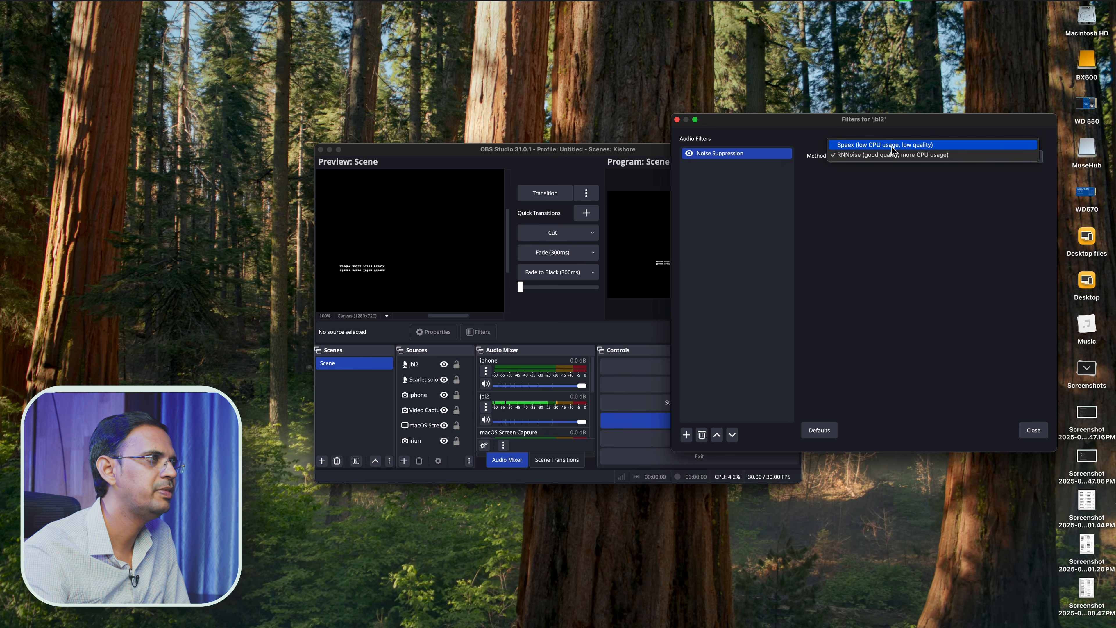
{"action": "left_click", "coordinate": [861, 154]}
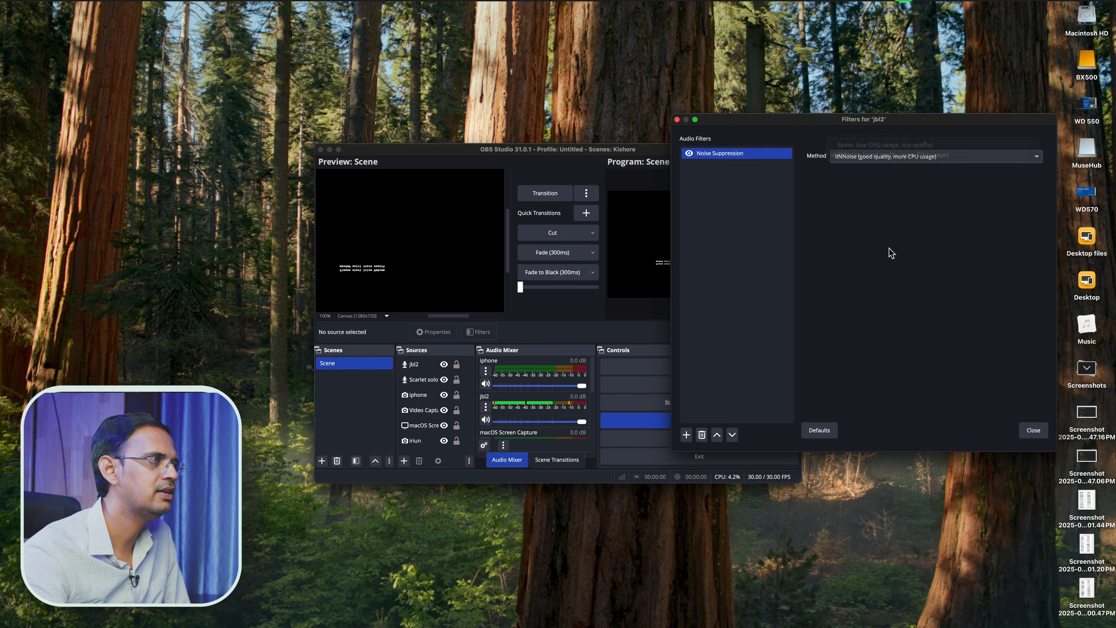
{"action": "left_click", "coordinate": [1034, 429]}
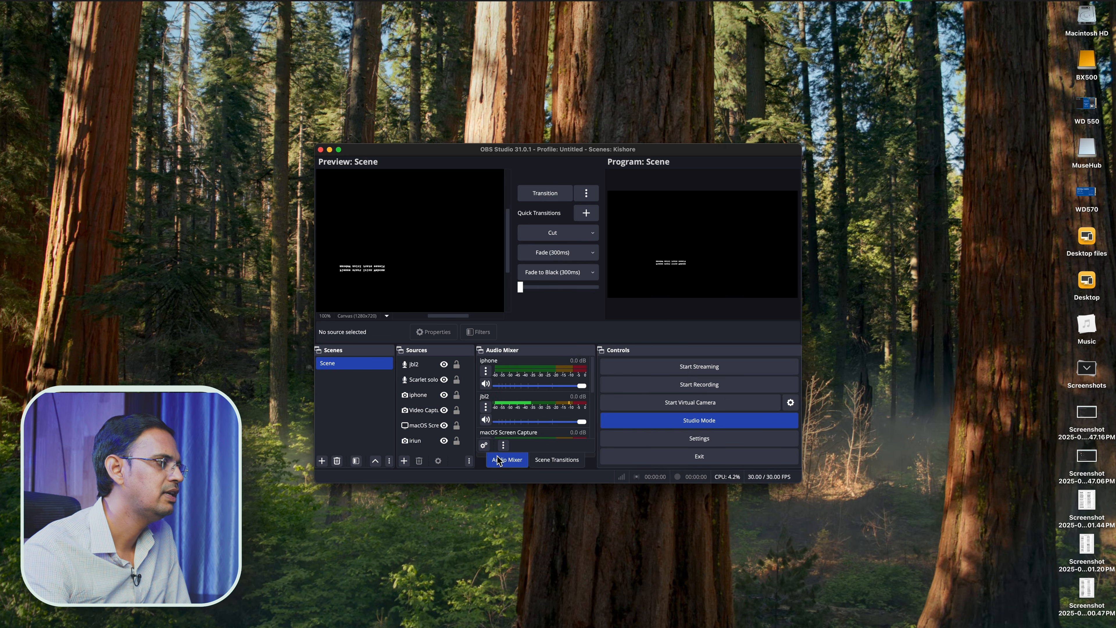
- Try a Compressor filter with an 11:1 ratio on the jbl2 source and remove it again
{"action": "left_click", "coordinate": [461, 412]}
{"action": "left_click", "coordinate": [486, 407]}
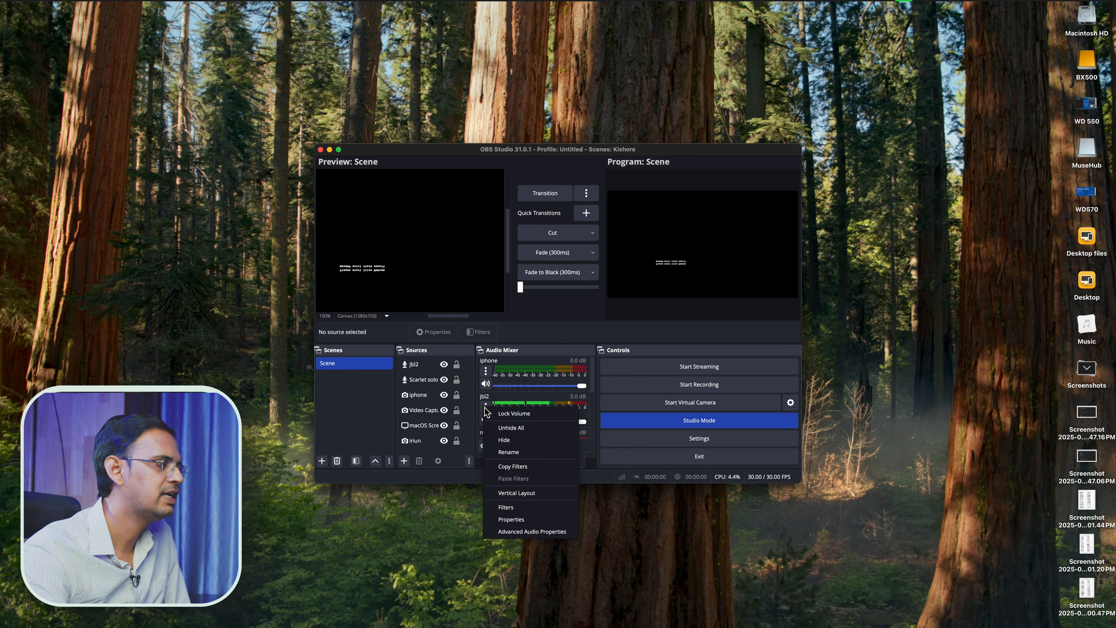
{"action": "left_click", "coordinate": [508, 507]}
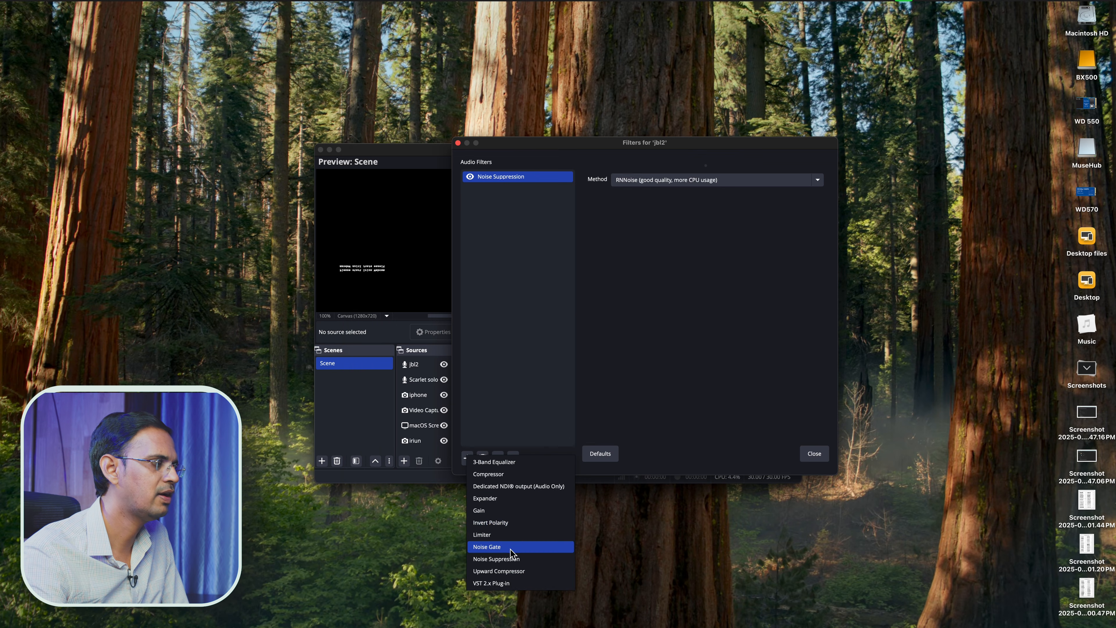
{"action": "left_click", "coordinate": [540, 474]}
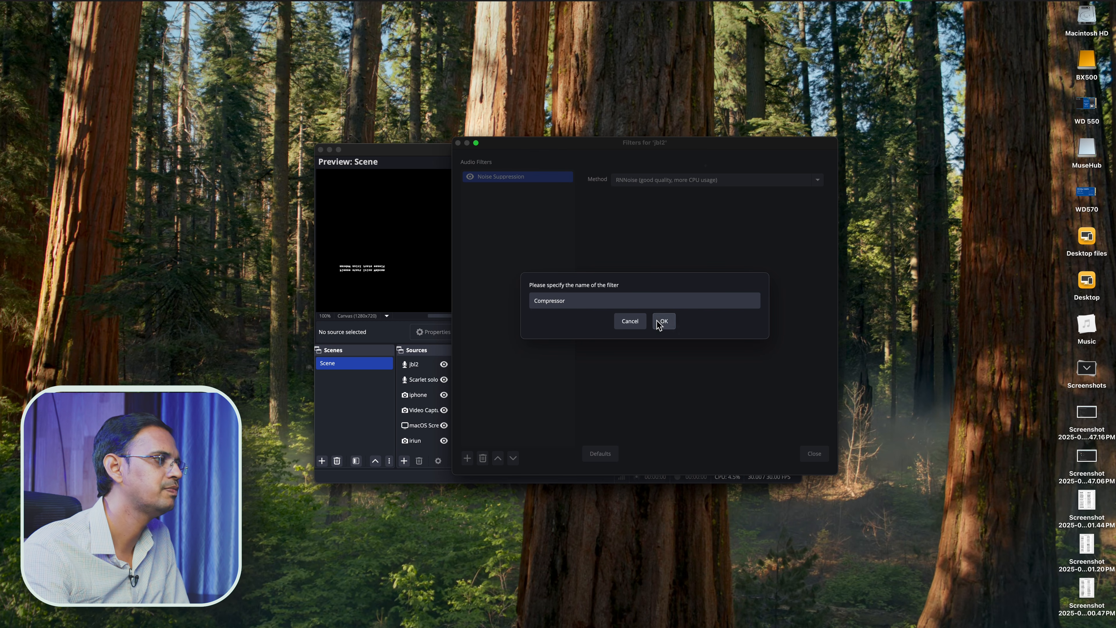
{"action": "left_click", "coordinate": [663, 321]}
{"action": "mouse_move", "coordinate": [700, 184]}
{"action": "left_mouse_down"}
{"action": "mouse_move", "coordinate": [687, 186]}
{"action": "mouse_move", "coordinate": [700, 187]}
{"action": "left_mouse_up"}
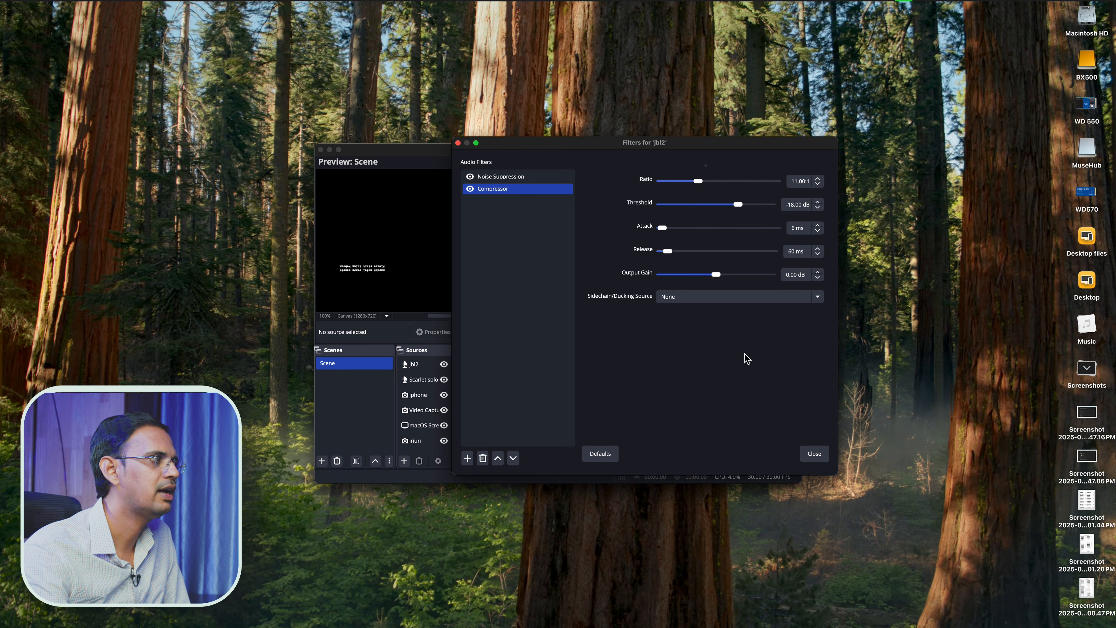
{"action": "right_click", "coordinate": [512, 189]}
{"action": "left_click", "coordinate": [523, 212]}
- Add a Limiter filter to the jbl2 source, set its threshold to -6.10 dB and close the filter settings
{"action": "left_click", "coordinate": [467, 457]}
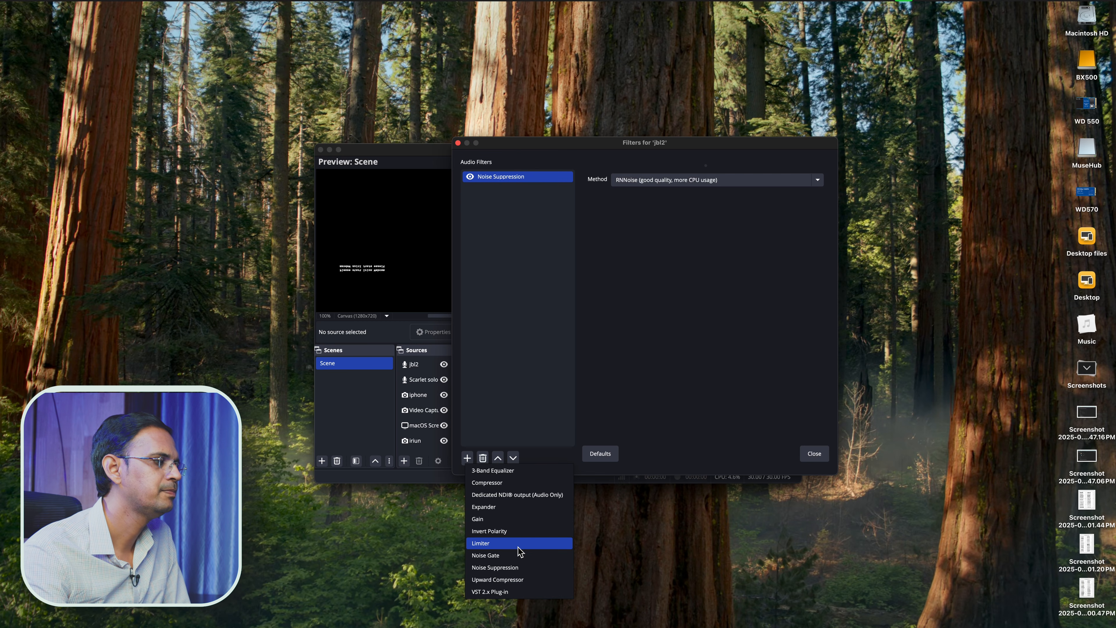
{"action": "left_click", "coordinate": [518, 545]}
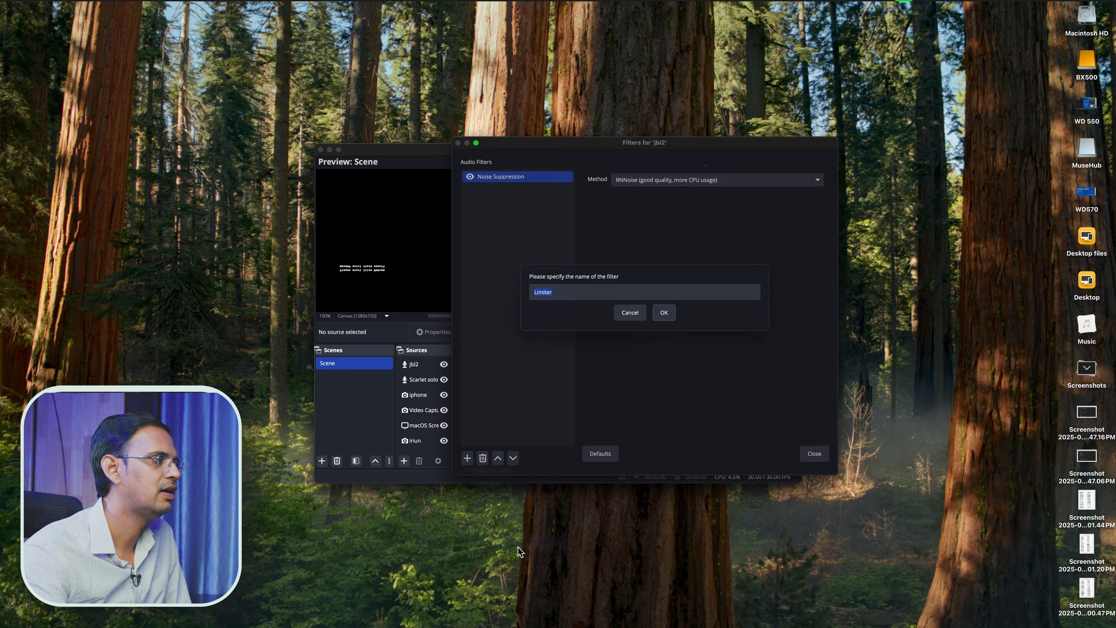
{"action": "left_click", "coordinate": [663, 320]}
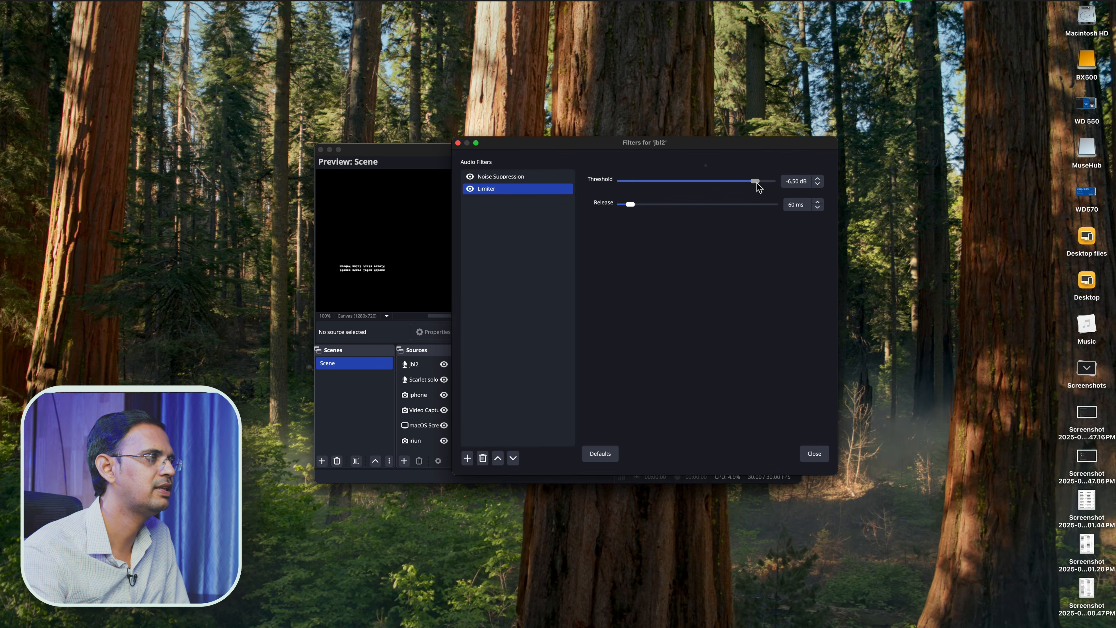
{"action": "left_click_drag", "start_coordinate": [757, 185], "coordinate": [764, 186]}
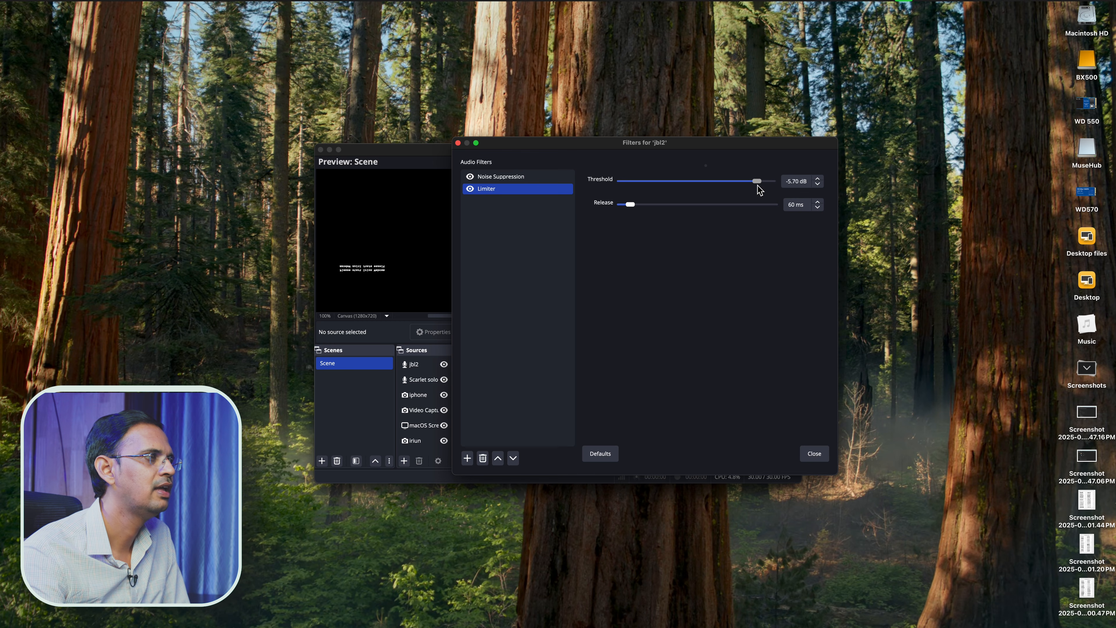
{"action": "left_click_drag", "start_coordinate": [747, 184], "coordinate": [753, 188]}
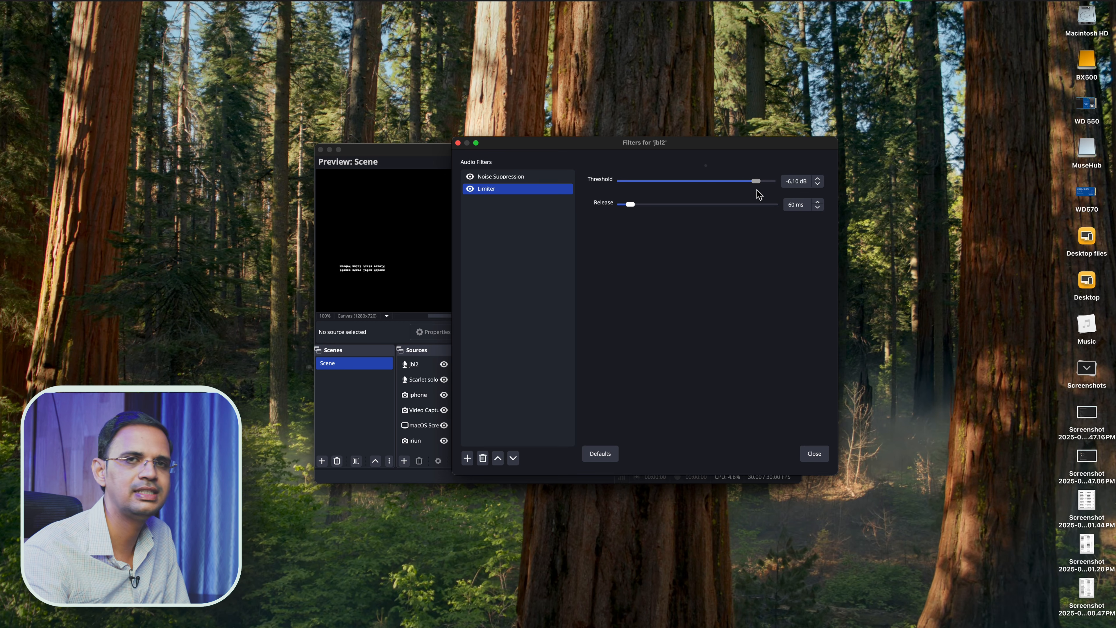
{"action": "left_click", "coordinate": [811, 456]}
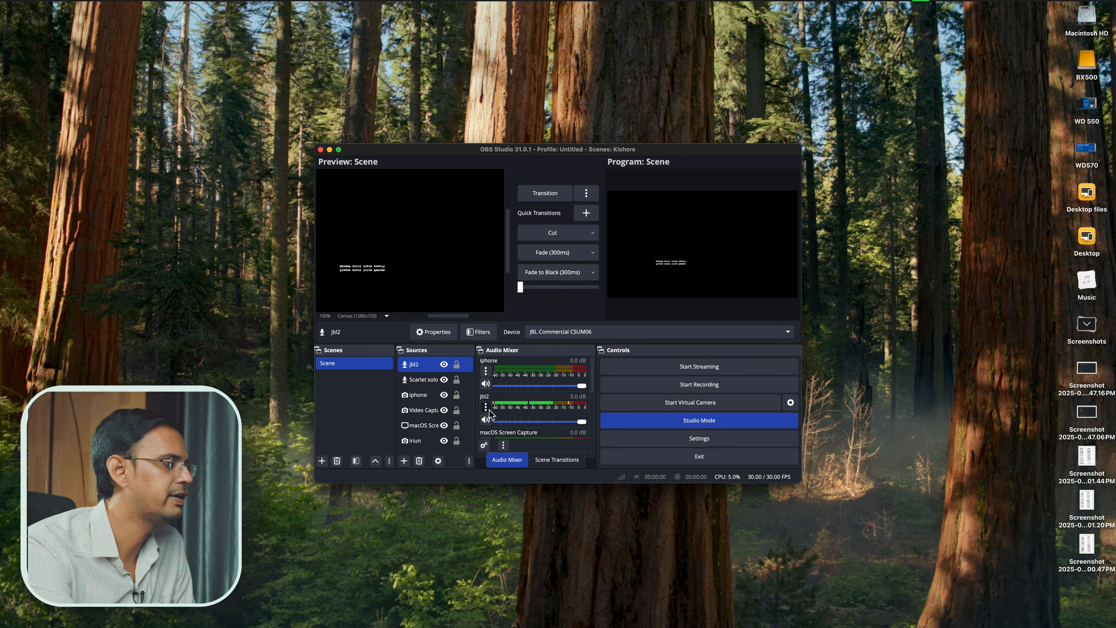
- Reopen the audio filters of the jbl2 source and add a 3-Band Equalizer with its default name
{"action": "left_click", "coordinate": [486, 408]}
{"action": "left_click", "coordinate": [537, 510]}
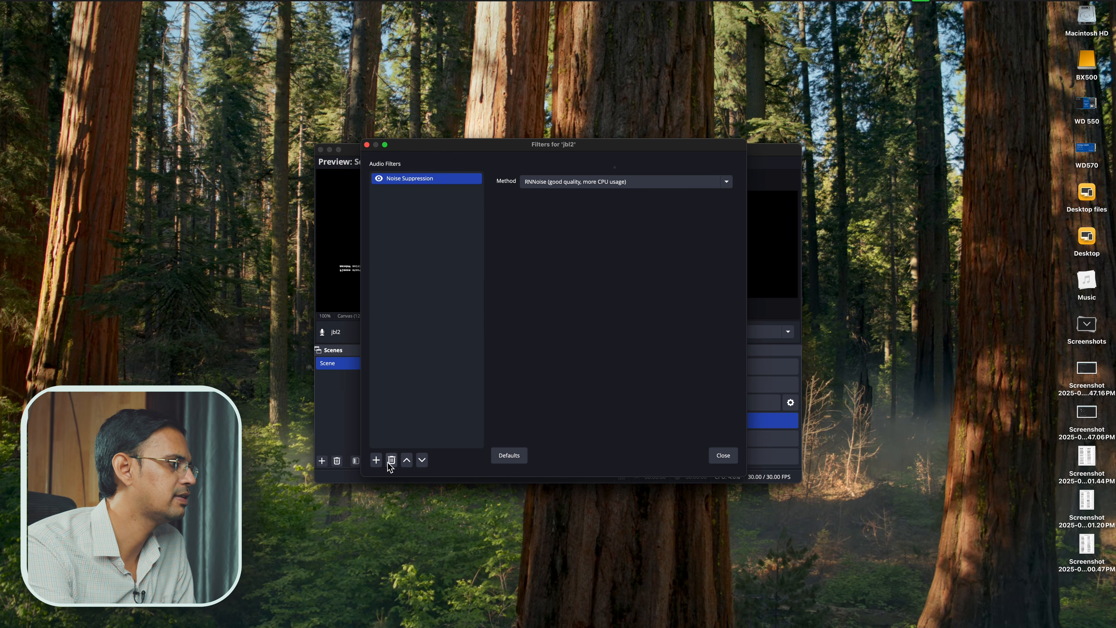
{"action": "left_click", "coordinate": [378, 460]}
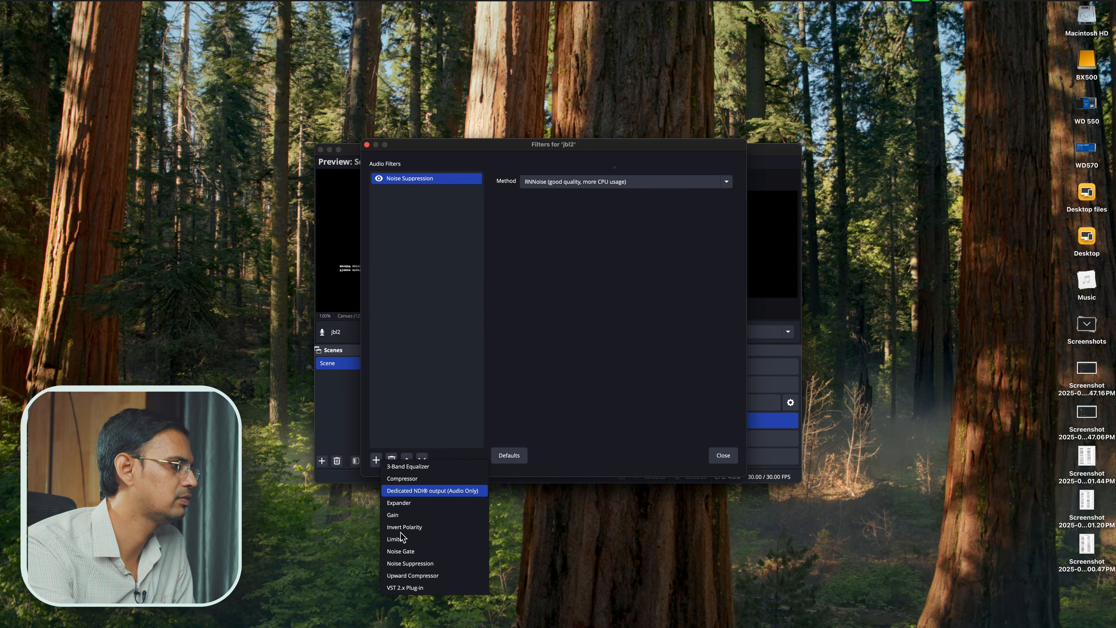
{"action": "left_click", "coordinate": [429, 470]}
{"action": "left_click", "coordinate": [573, 324]}
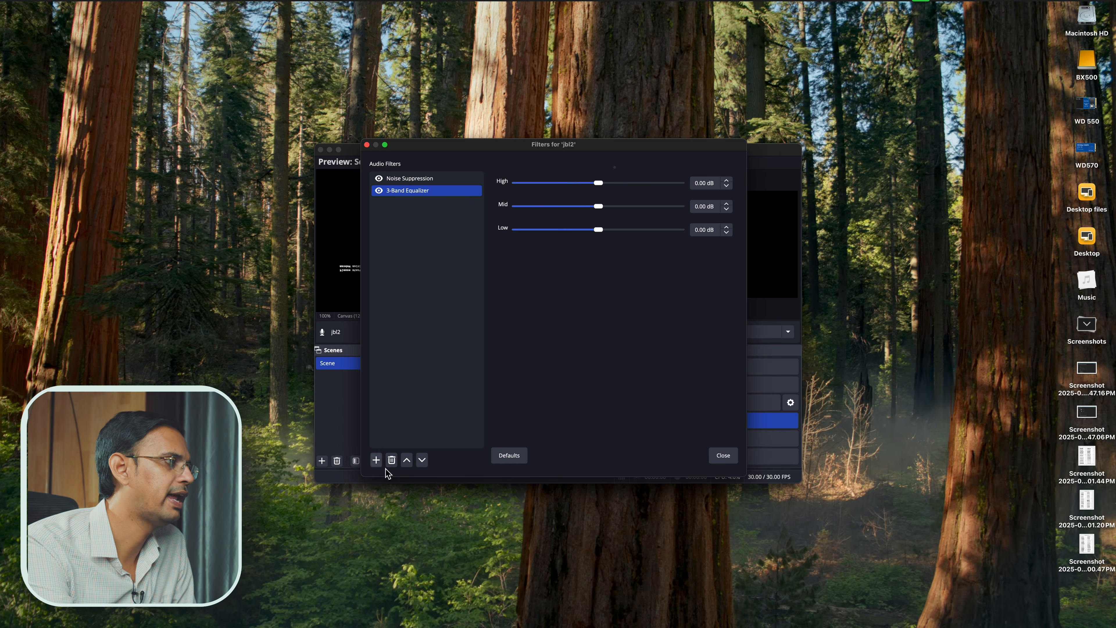
- Set the equalizer's High band to 6.50 dB, Mid to -0.80 dB and Low to -3.50 dB, closing the filter settings
{"action": "left_click_drag", "start_coordinate": [600, 183], "coordinate": [570, 185]}
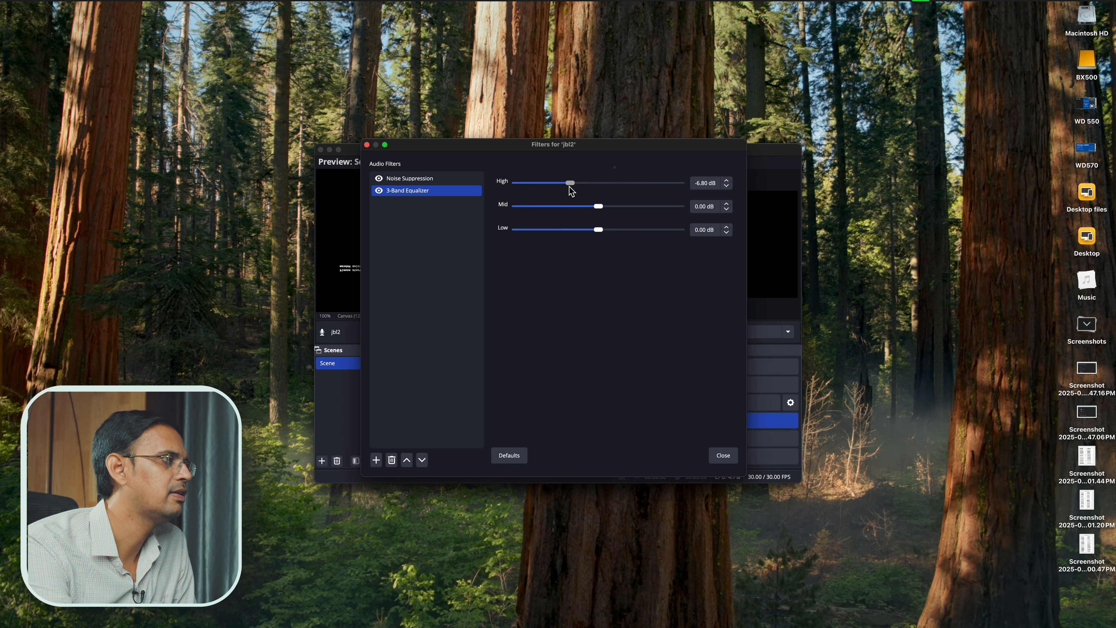
{"action": "left_click_drag", "start_coordinate": [598, 230], "coordinate": [598, 205]}
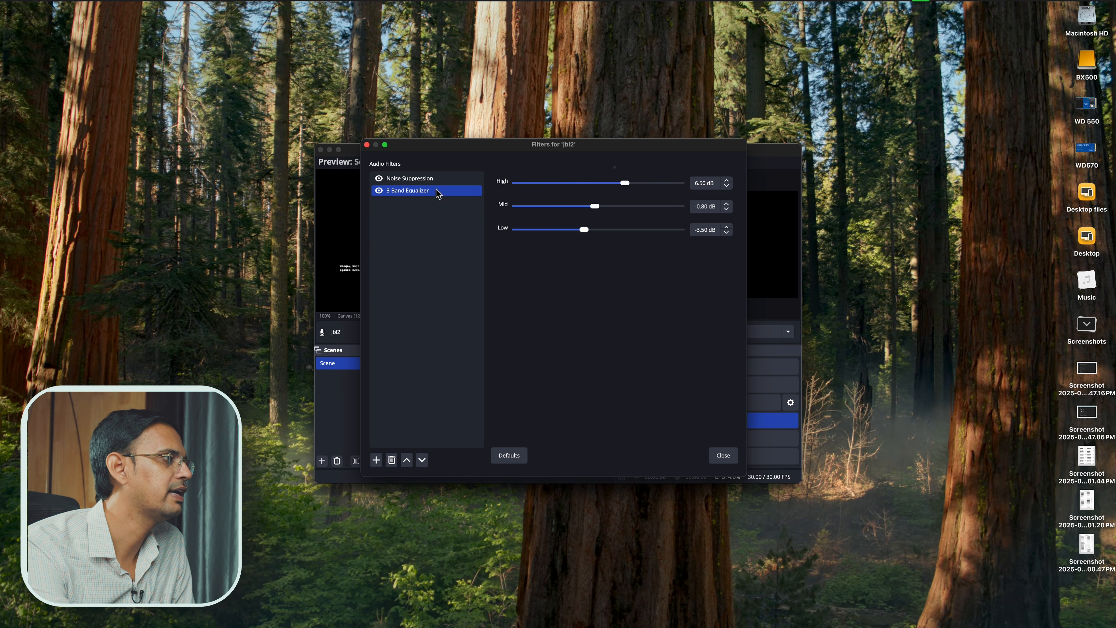
{"action": "left_click", "coordinate": [723, 456]}
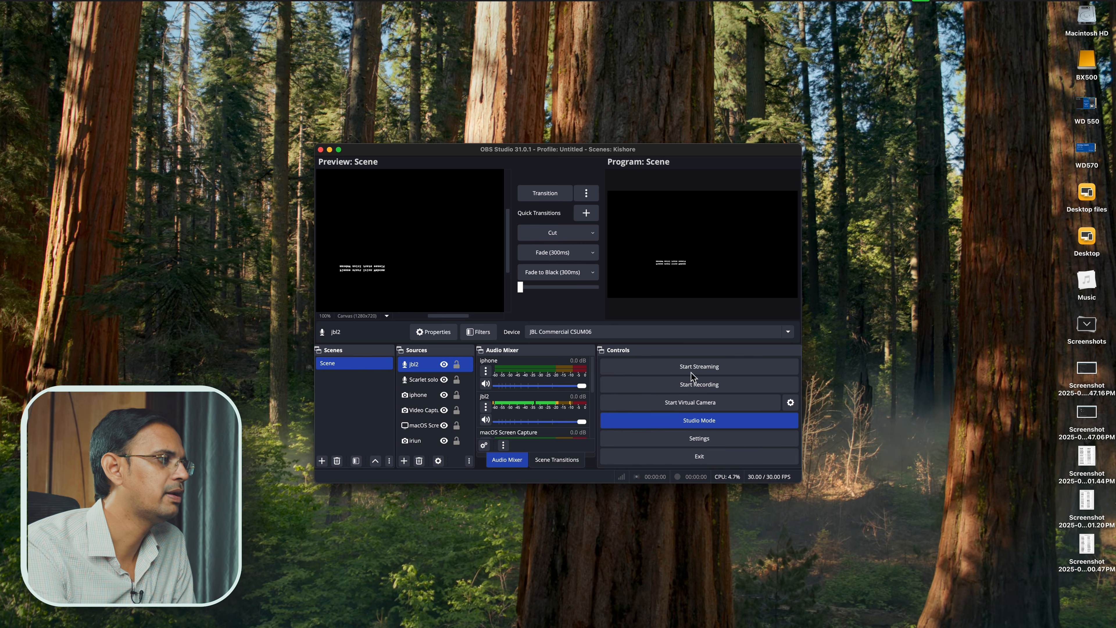